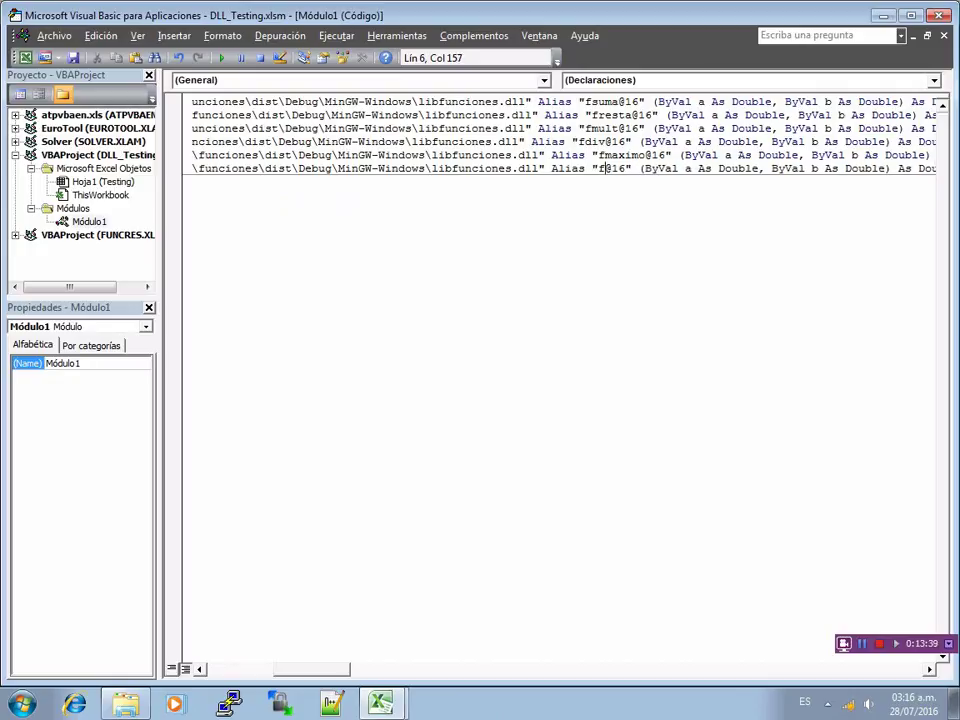
Complete the alias in the sixth Declare statement as fminimo@16
type("minimo")
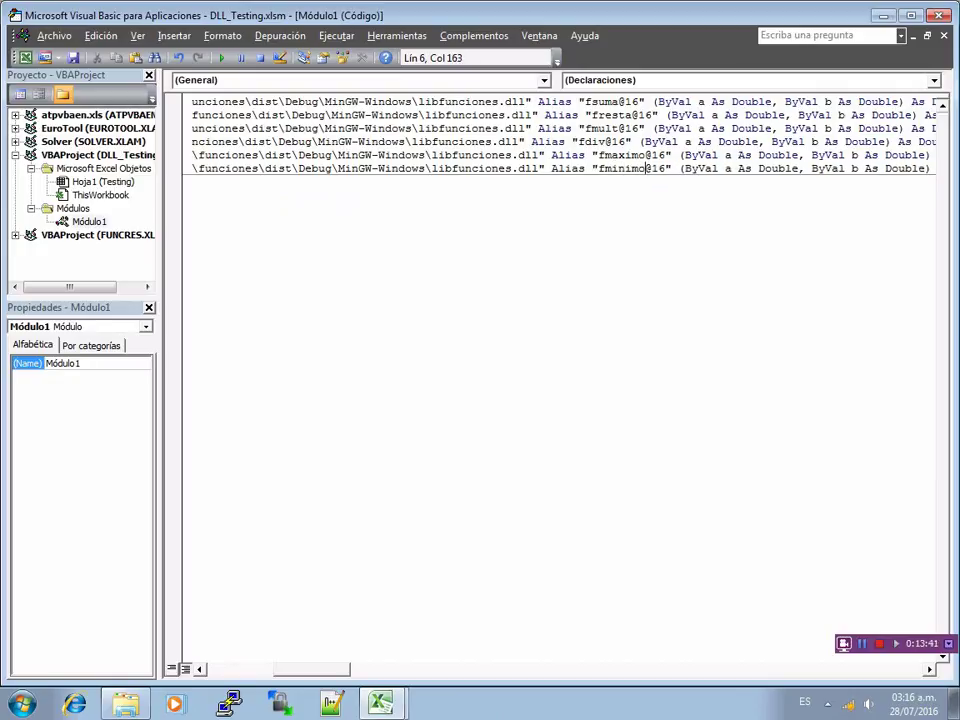
left_click(656, 273)
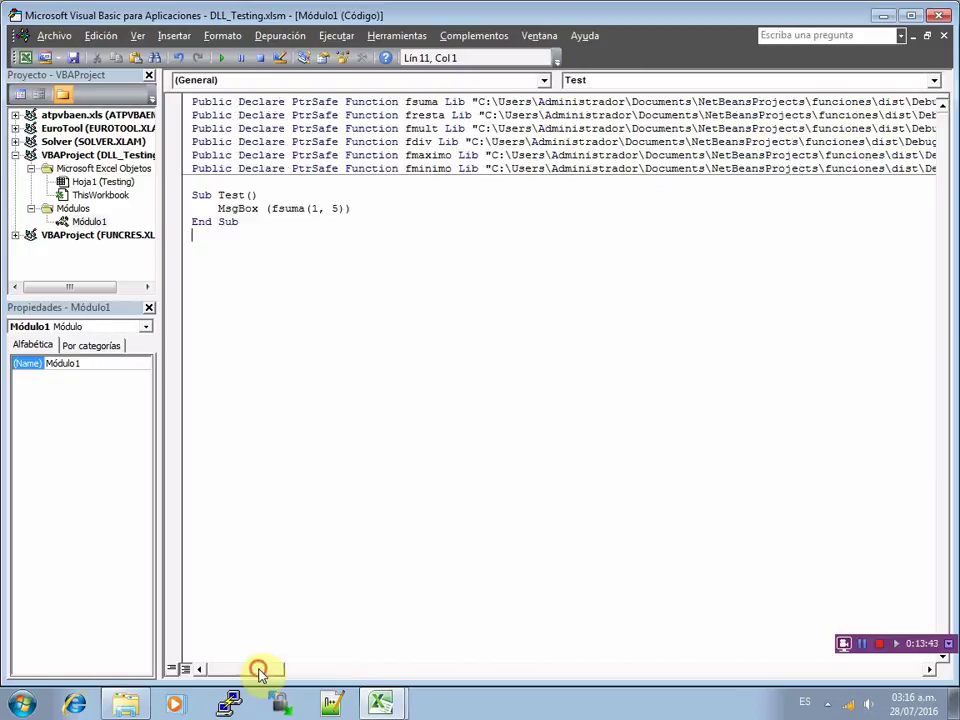
Duplicate the MsgBox (fsuma(1, 5)) line five times below the original inside Sub Test
left_click(366, 209)
key("shift+Left")
key("shift+Left")
key("shift+Left")
key("shift+Left")
key("shift+Left")
key("shift+Left")
key("shift+Left")
key("shift+Left")
key("shift+Left")
key("shift+Left")
key("shift+Left")
key("shift+Left")
key("shift+Left")
key("shift+Left")
key("shift+Left")
key("shift+Left")
key("shift+Left")
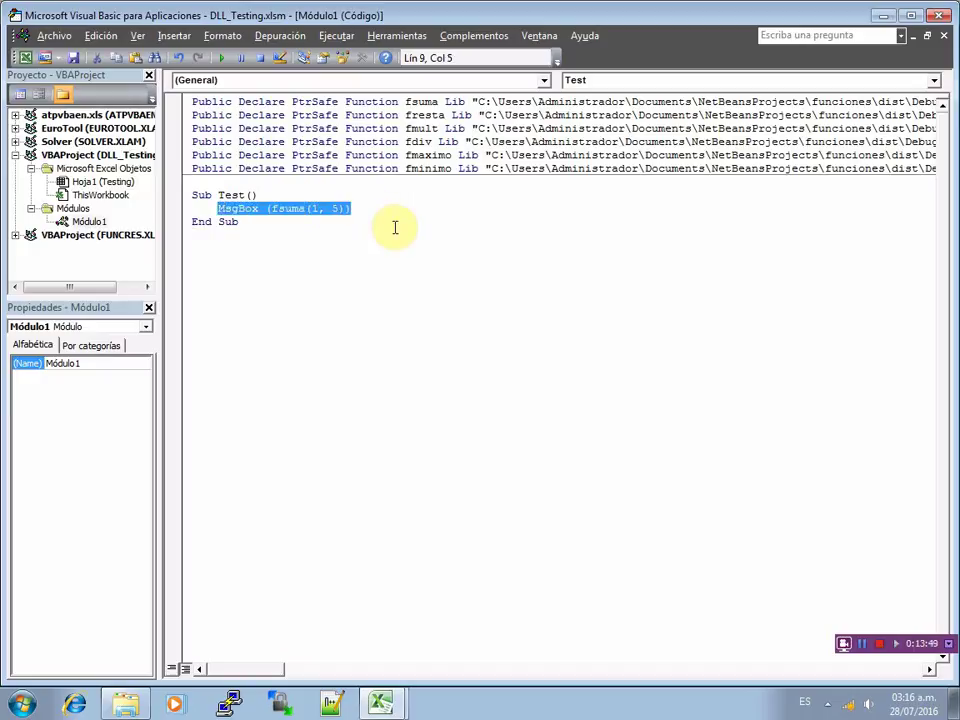
key("End")
key("Return")
type("MsgBox (fsuma(1, 5))")
key("Return")
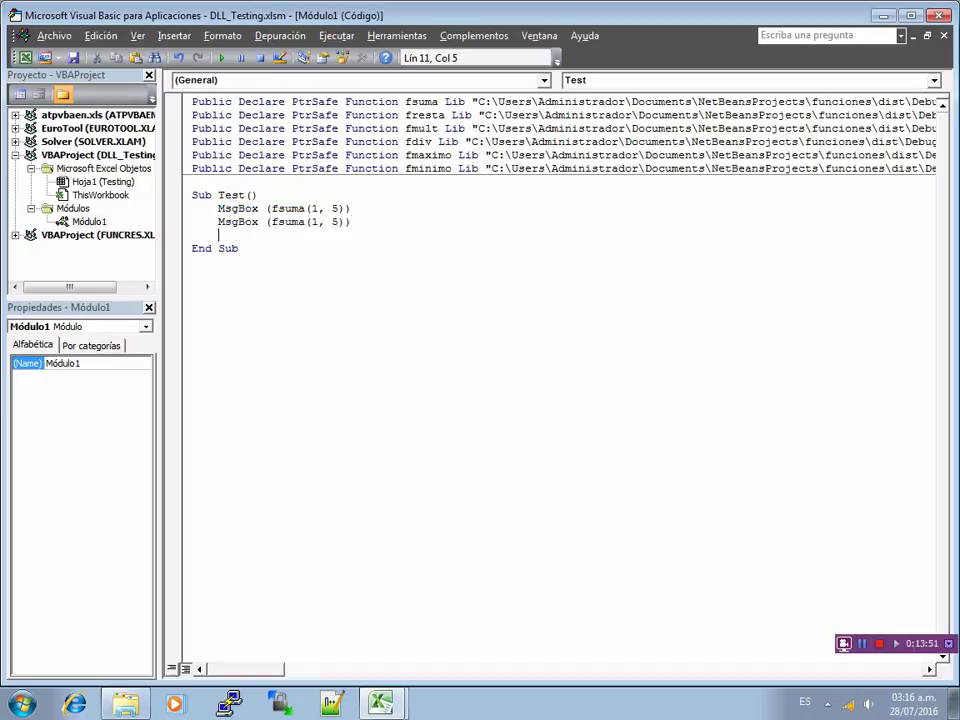
type("MsgBox (fsuma(1, 5))")
key("Return")
type("MsgBox (fsuma(1, 5))")
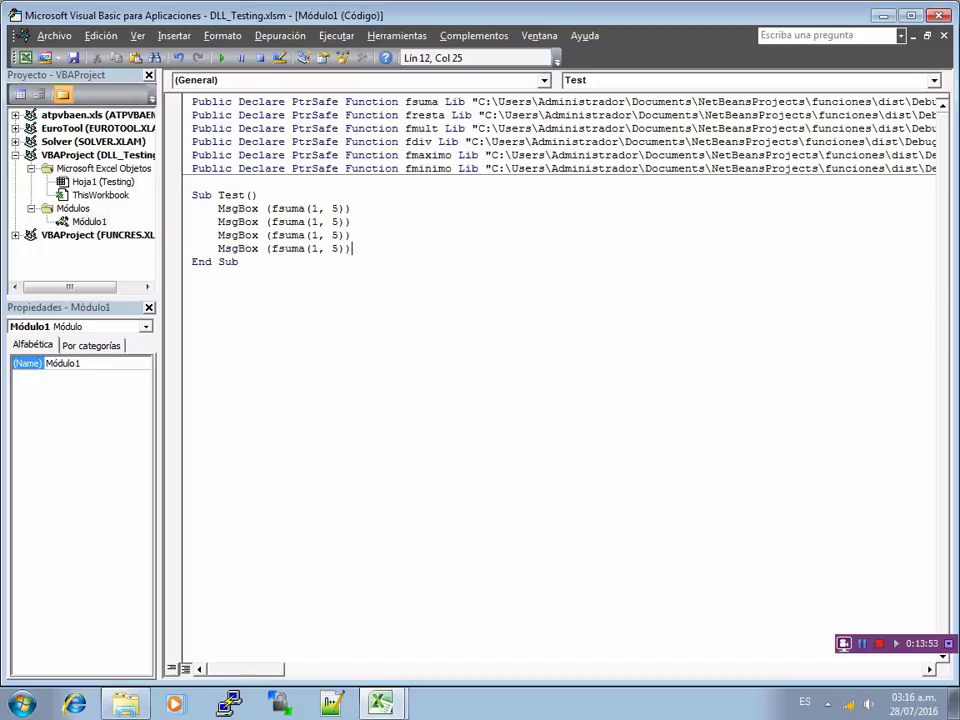
key("Return")
type("MsgBox (fsuma(1, 5))")
key("Return")
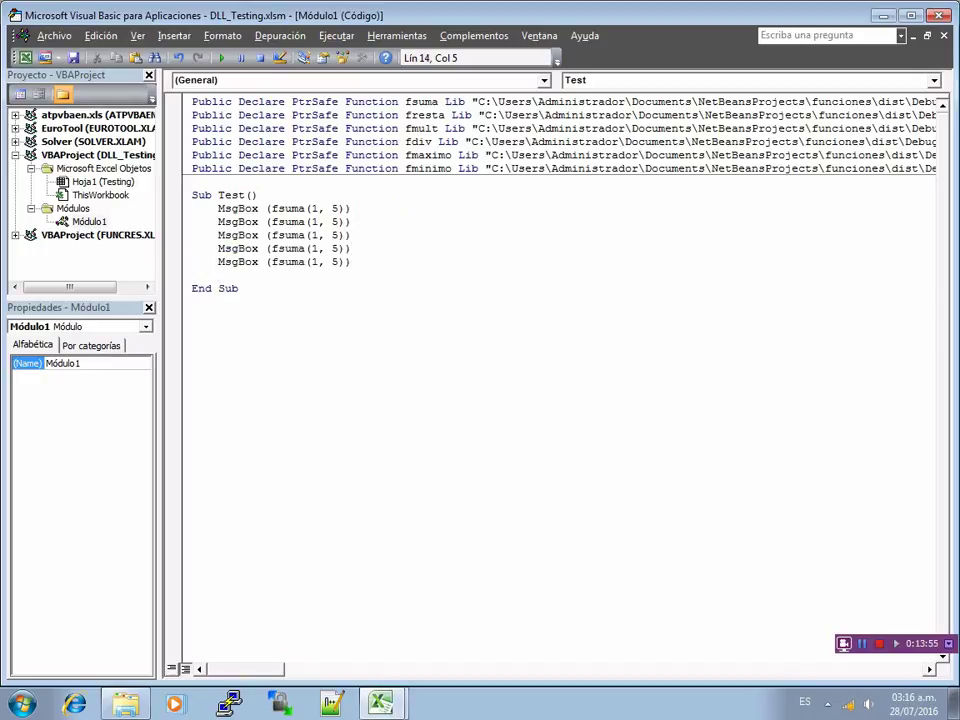
type("MsgBox (fsuma(1, 5))")
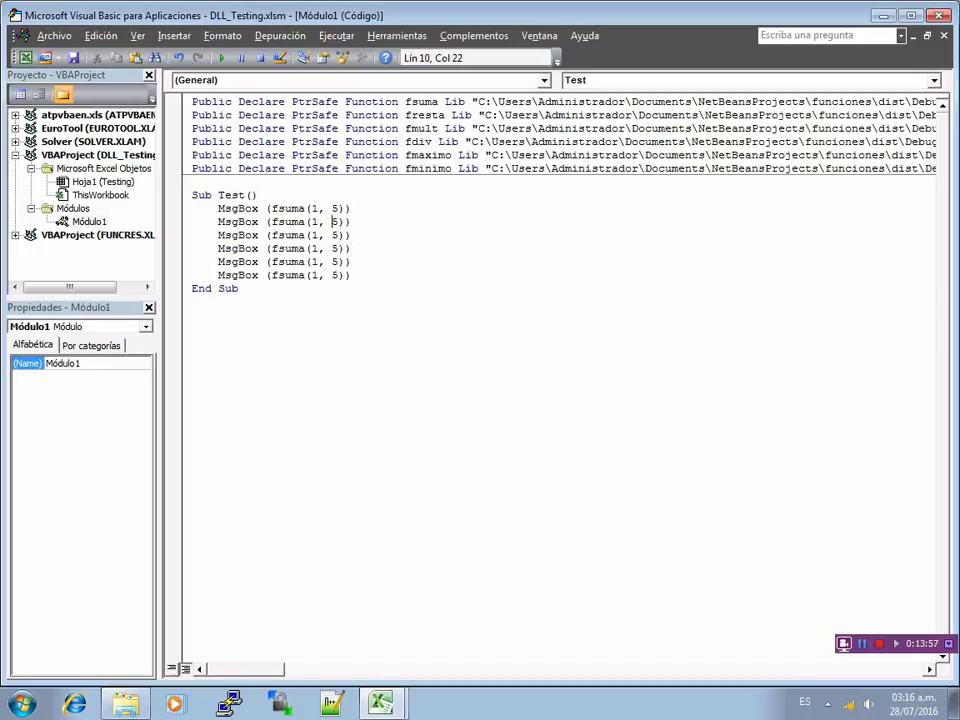
Change the second MsgBox line in Sub Test to call fresta(5, 1)
key("BackSpace")
key("BackSpace")
key("BackSpace")
key("BackSpace")
type("resta(5,1")
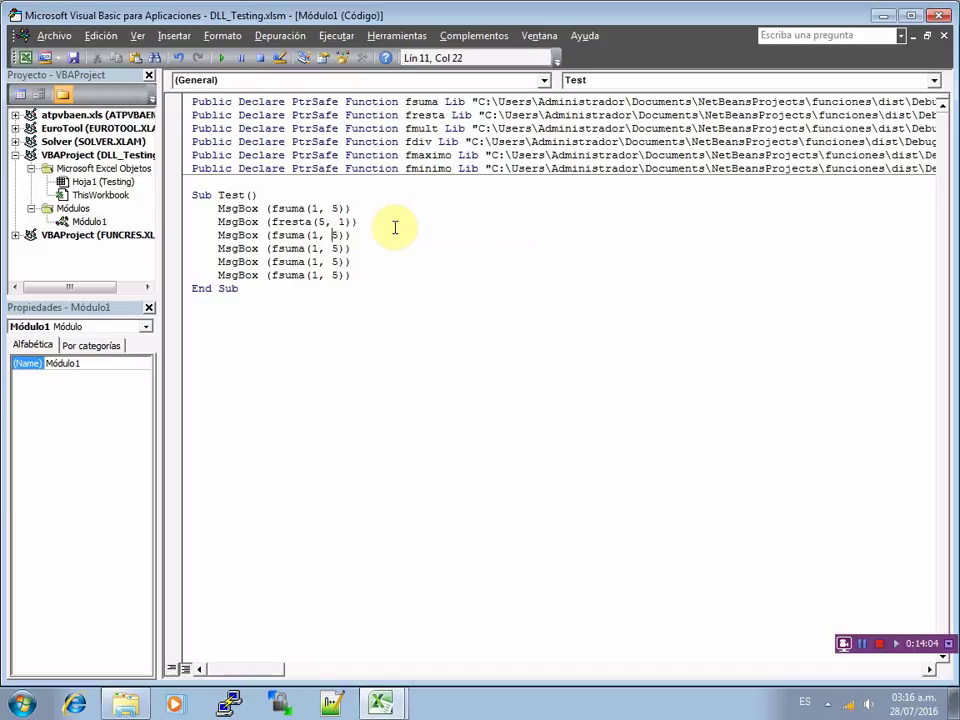
Change the third MsgBox line in Sub Test to call fmult(2, 5)
key("BackSpace")
key("BackSpace")
key("BackSpace")
key("BackSpace")
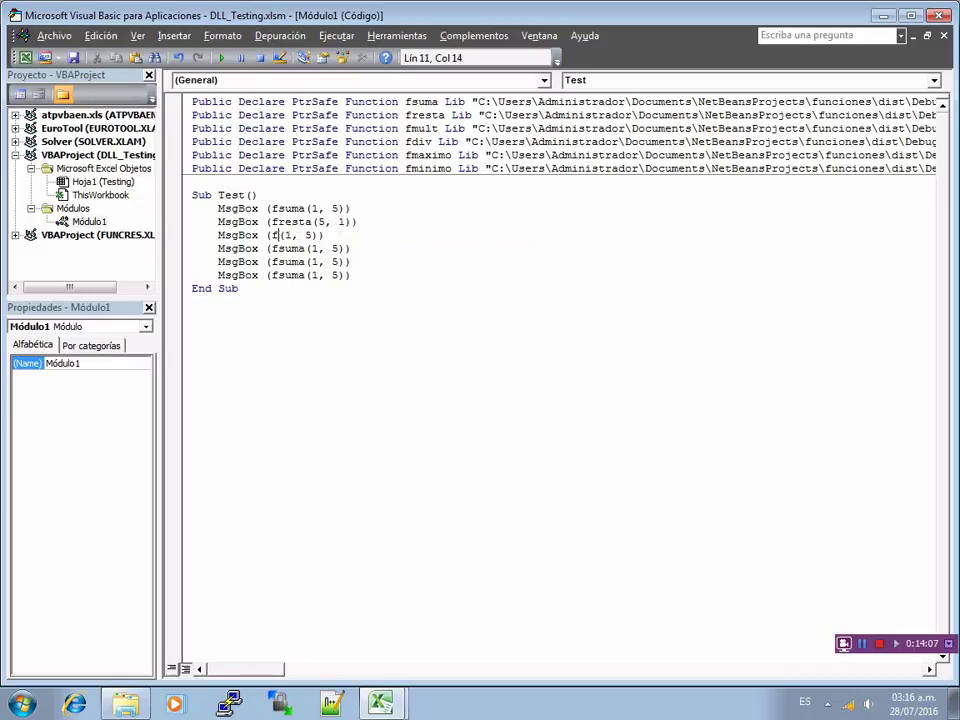
type("mult(2")
Change the fourth MsgBox line in Sub Test to call fdiv(10, 5)
key("BackSpace")
key("BackSpace")
key("BackSpace")
key("BackSpace")
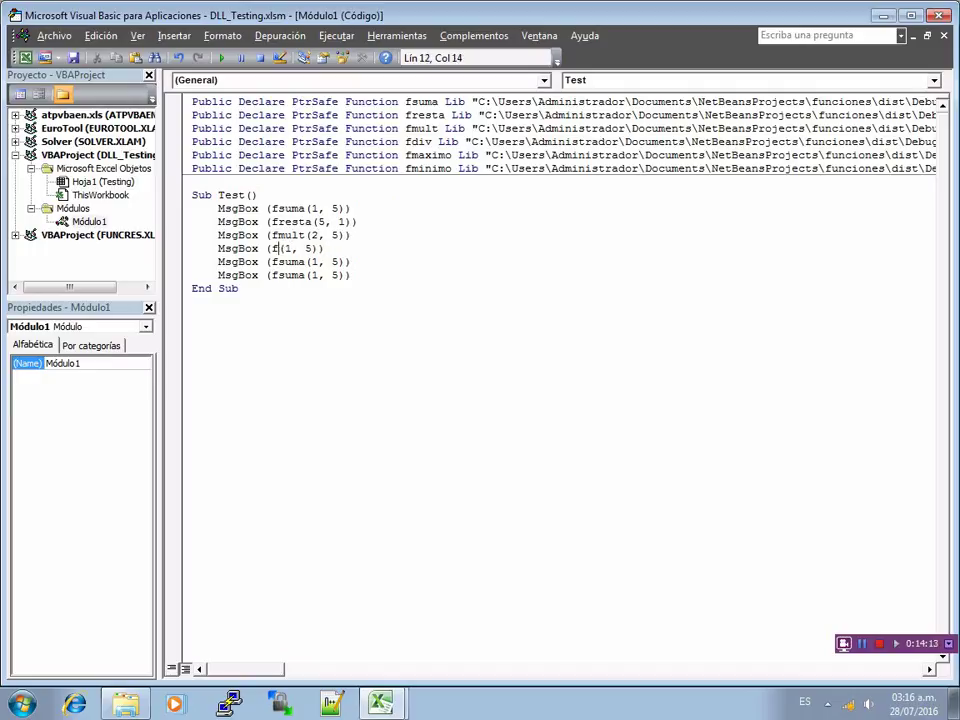
type("div")
key("Right")
type("0")
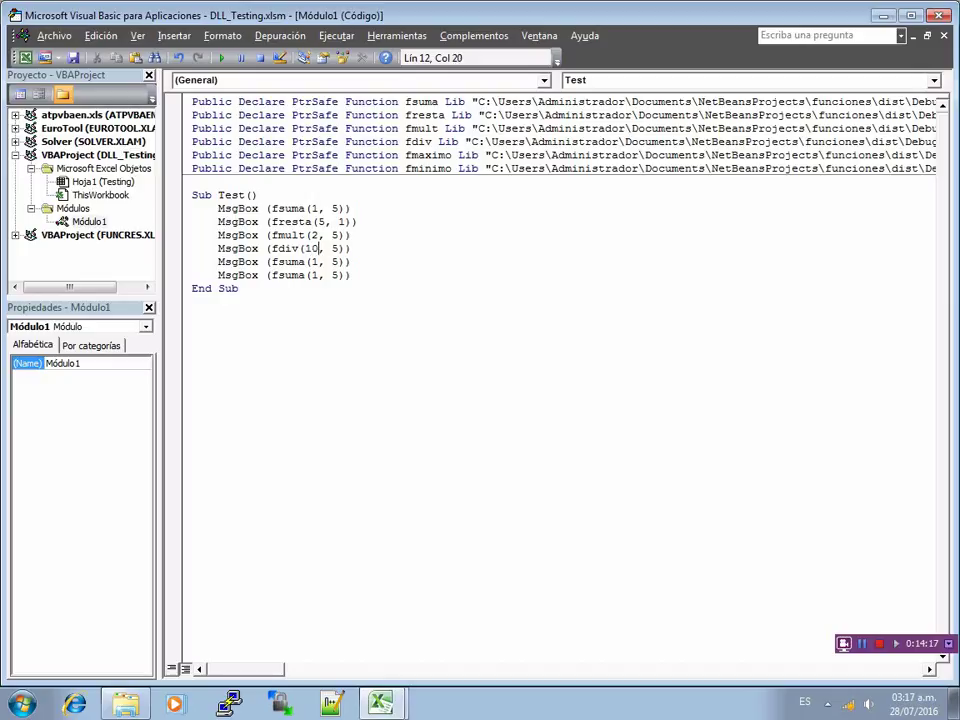
Change the fifth MsgBox line in Sub Test to call fmaximo(5, 7)
key("BackSpace")
key("BackSpace")
key("BackSpace")
key("BackSpace")
type("maximo(5,7")
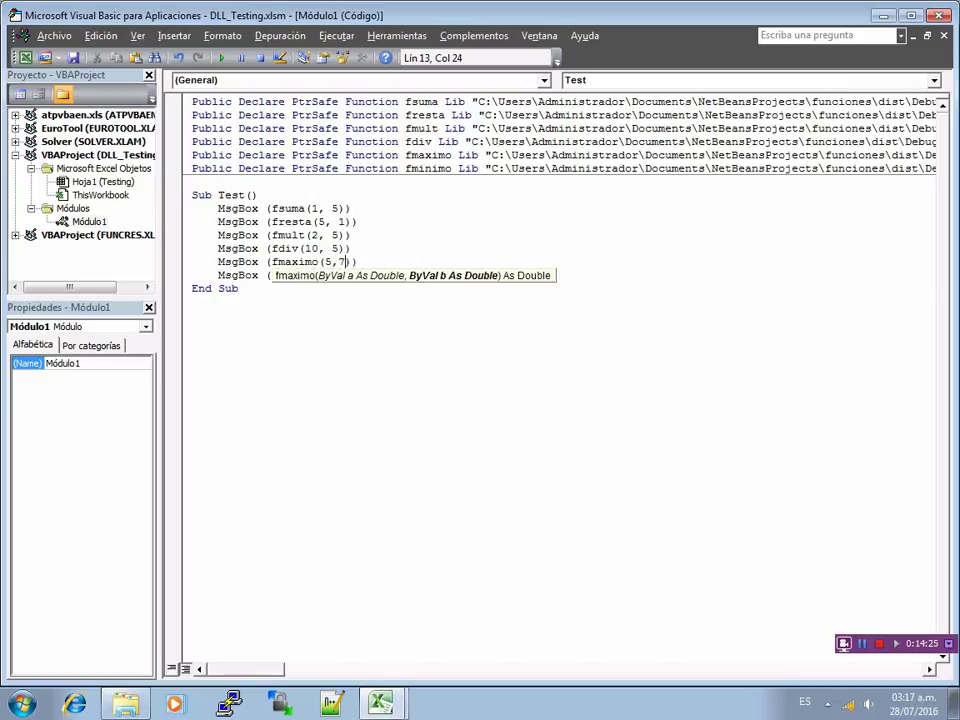
key("Escape")
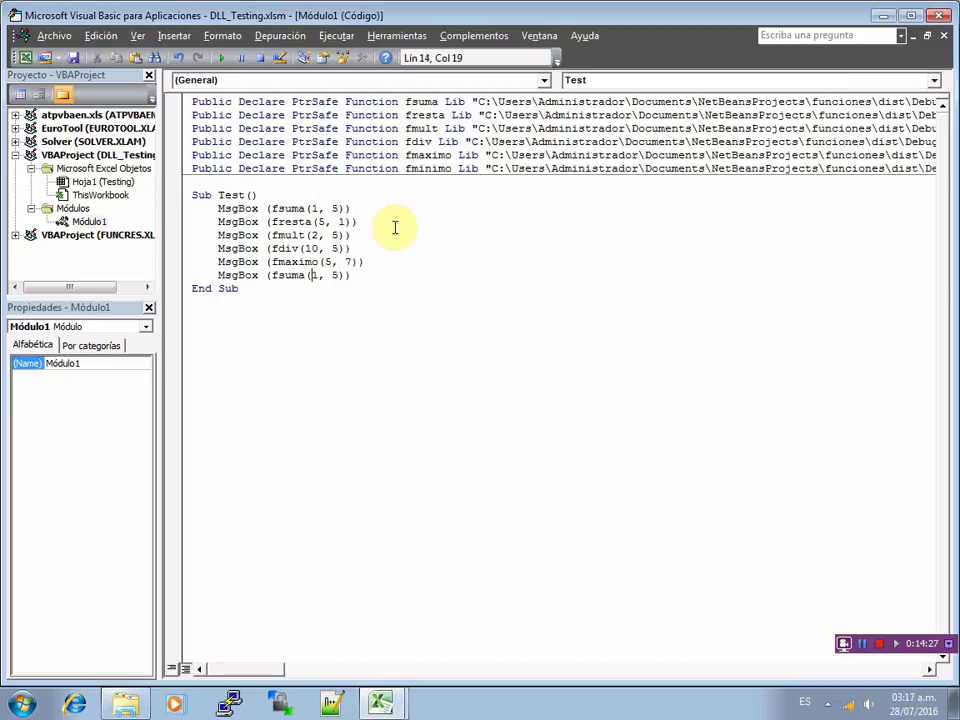
Change the last MsgBox line in Sub Test to call fminimo(-1, 5)
key("Delete")
key("BackSpace")
key("BackSpace")
key("BackSpace")
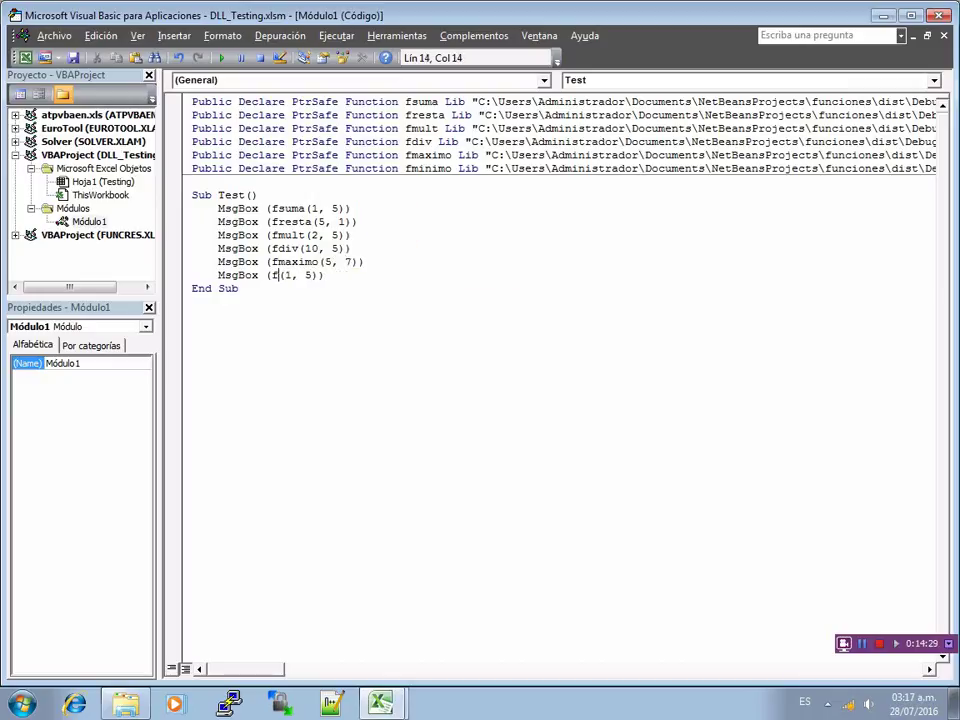
type("minimo(-")
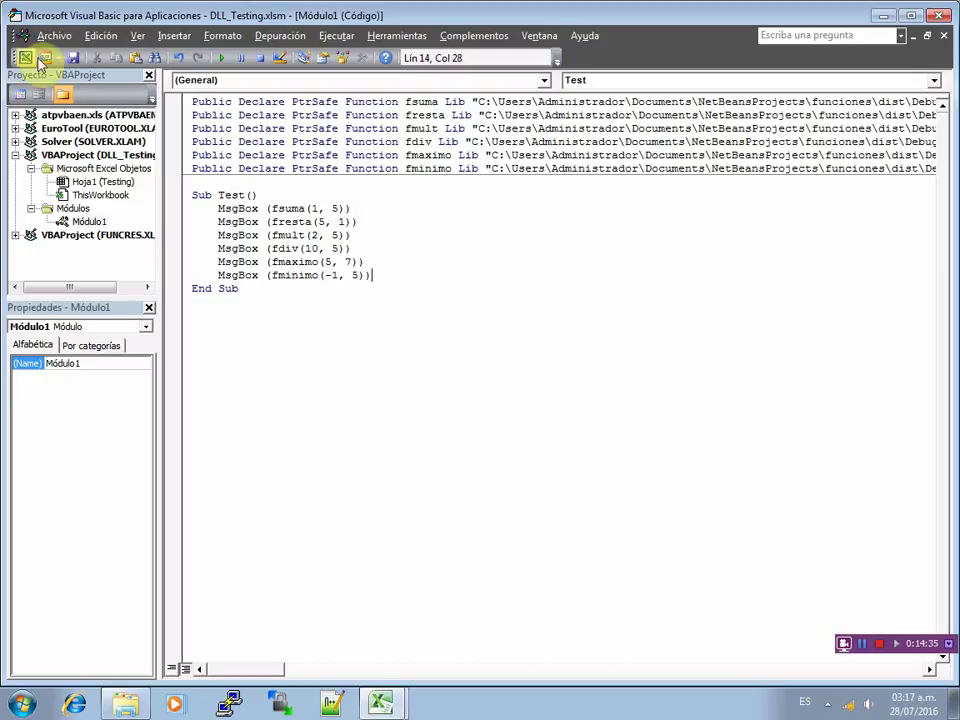
Run the Test macro and dismiss each result message until the macro ends
left_click(221, 58)
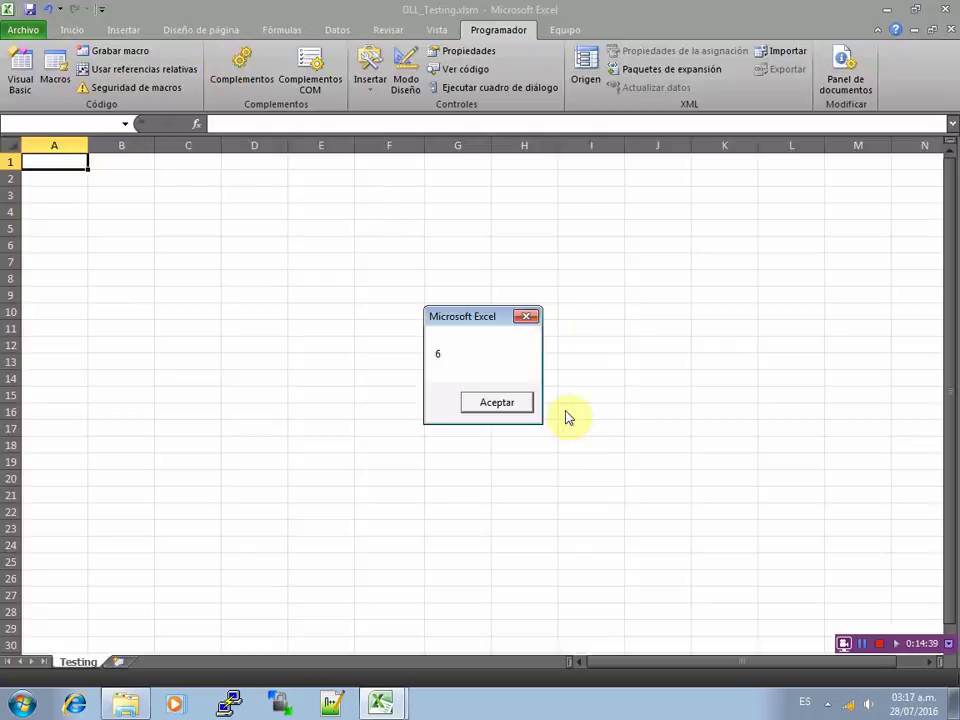
left_click(521, 404)
left_click(520, 410)
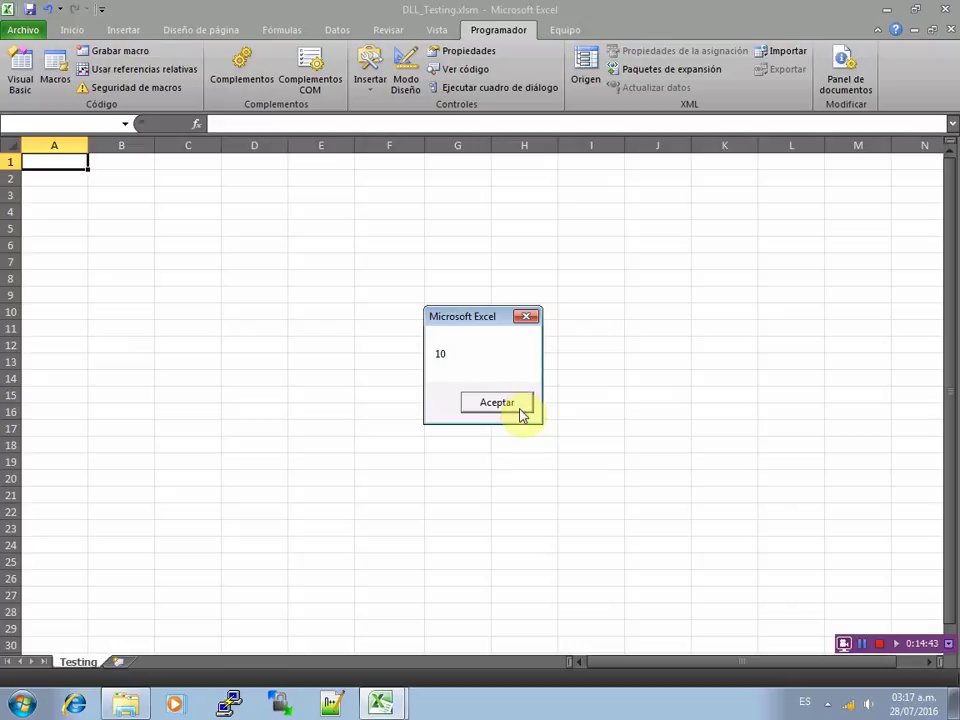
left_click(518, 408)
left_click(514, 406)
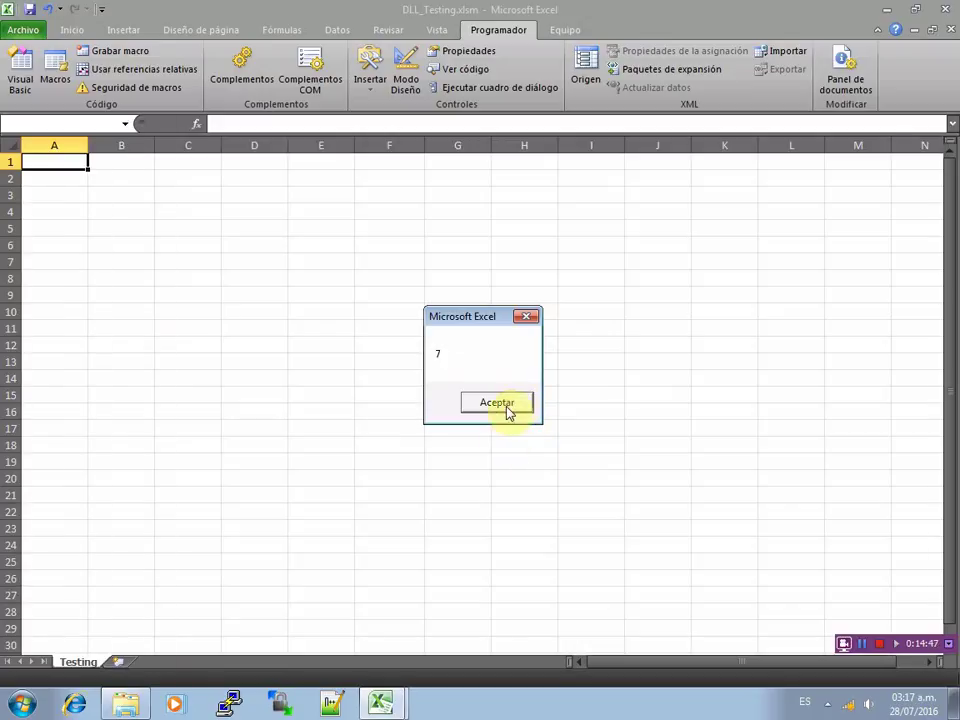
left_click(507, 408)
left_click(508, 405)
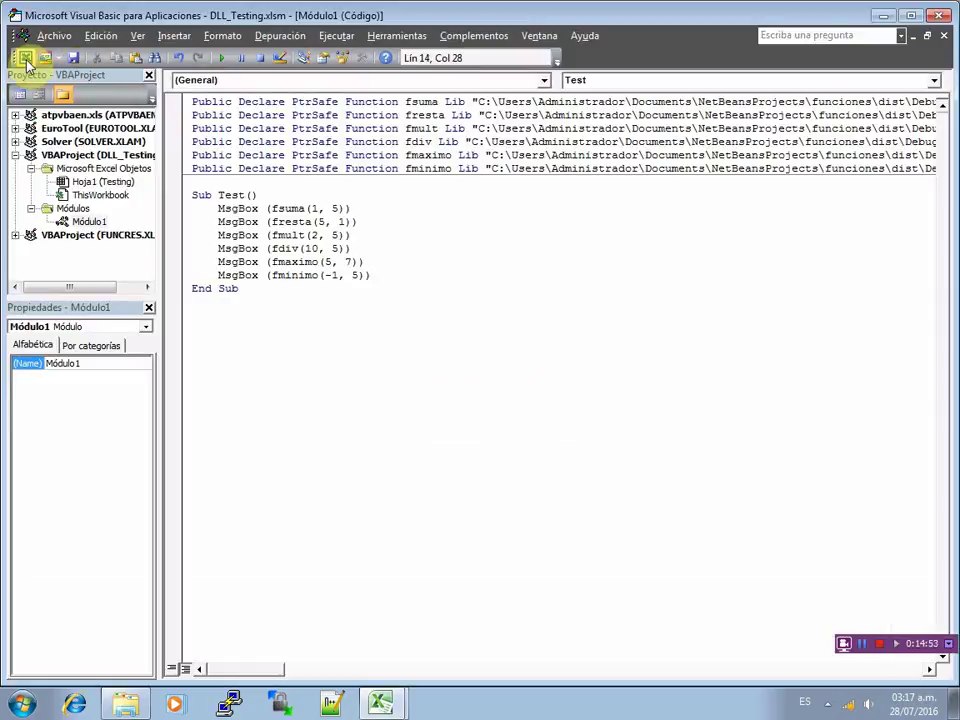
Switch to the Excel worksheet Testing and fill cells A1:A10 with 1 through 9 followed by 0
left_click(25, 56)
left_click(13, 140)
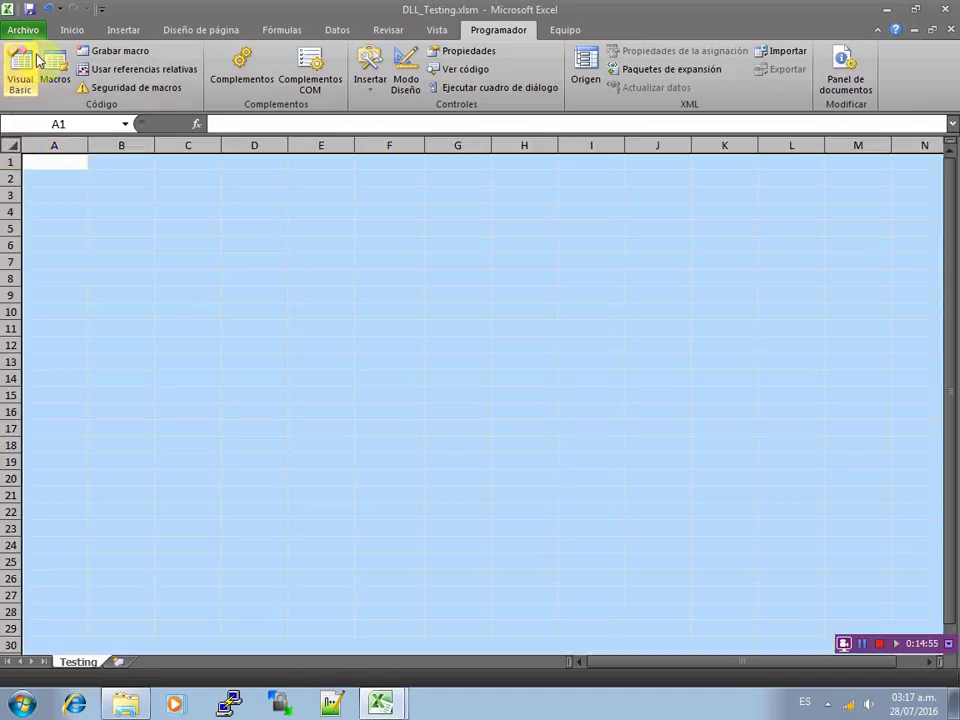
left_click(70, 30)
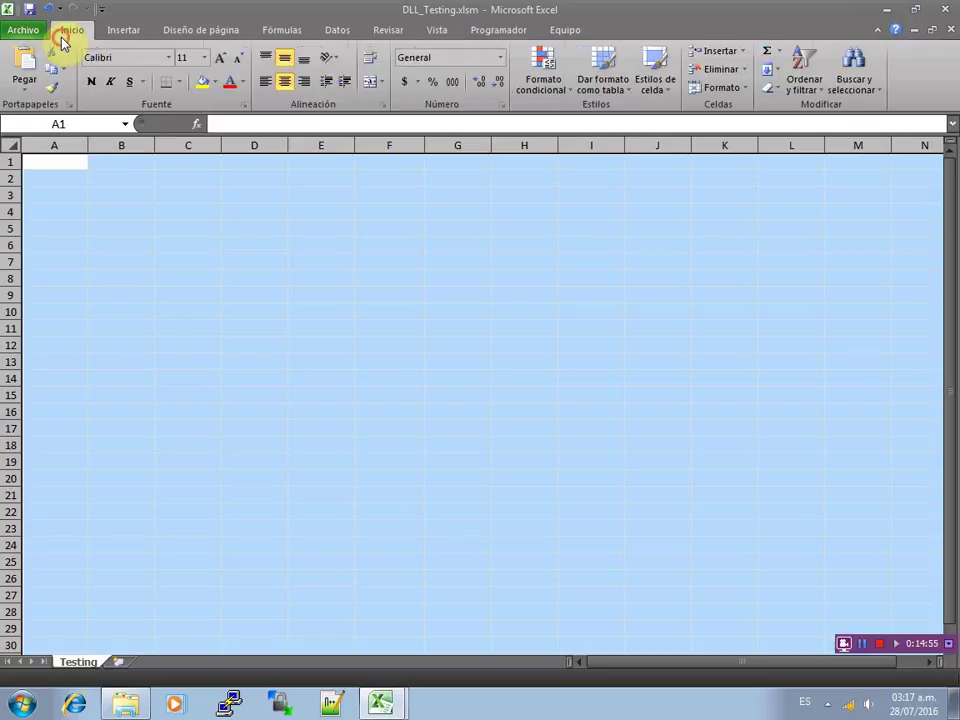
left_click(77, 161)
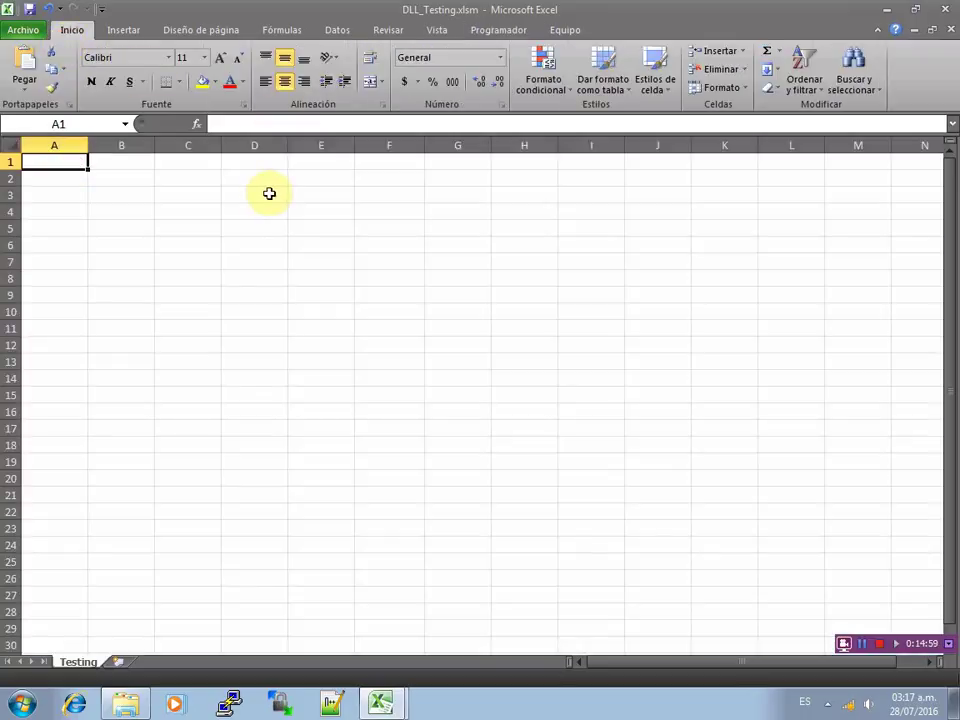
type("1")
key("Return")
type("2")
key("Return")
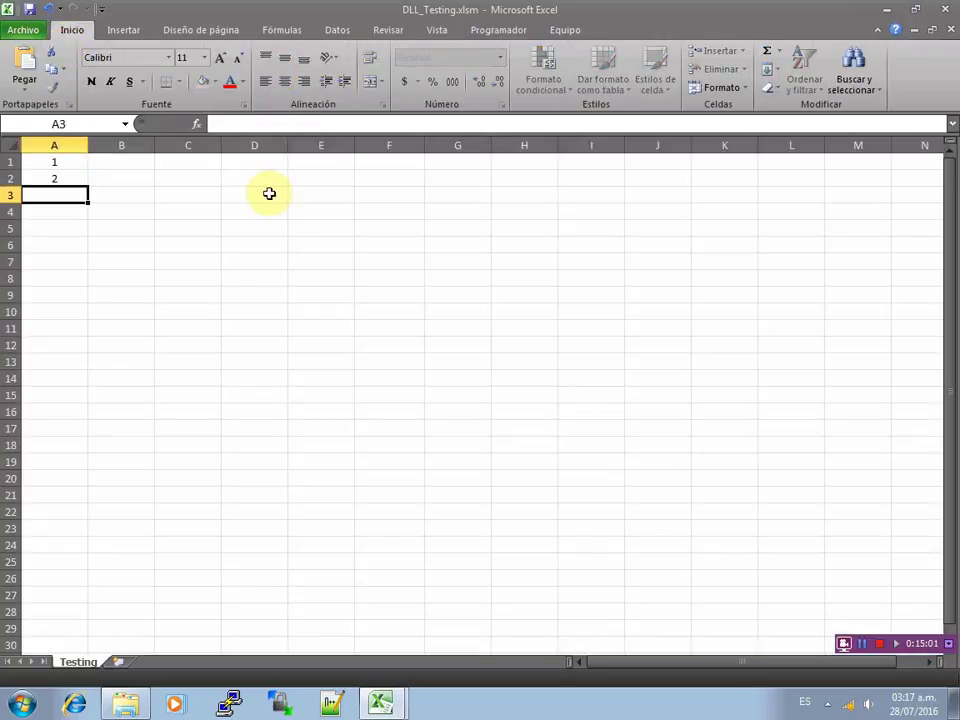
type("3")
key("Return")
type("4")
key("Return")
type("5")
key("Return")
type("6")
key("Return")
type("7 8")
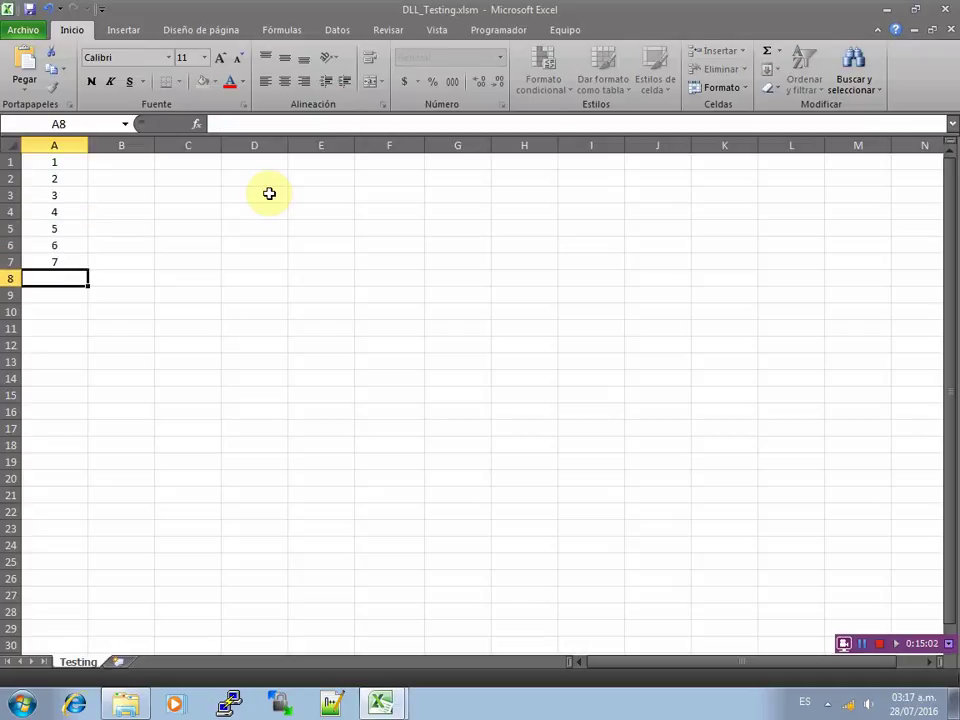
key("Return")
type("9")
key("Return")
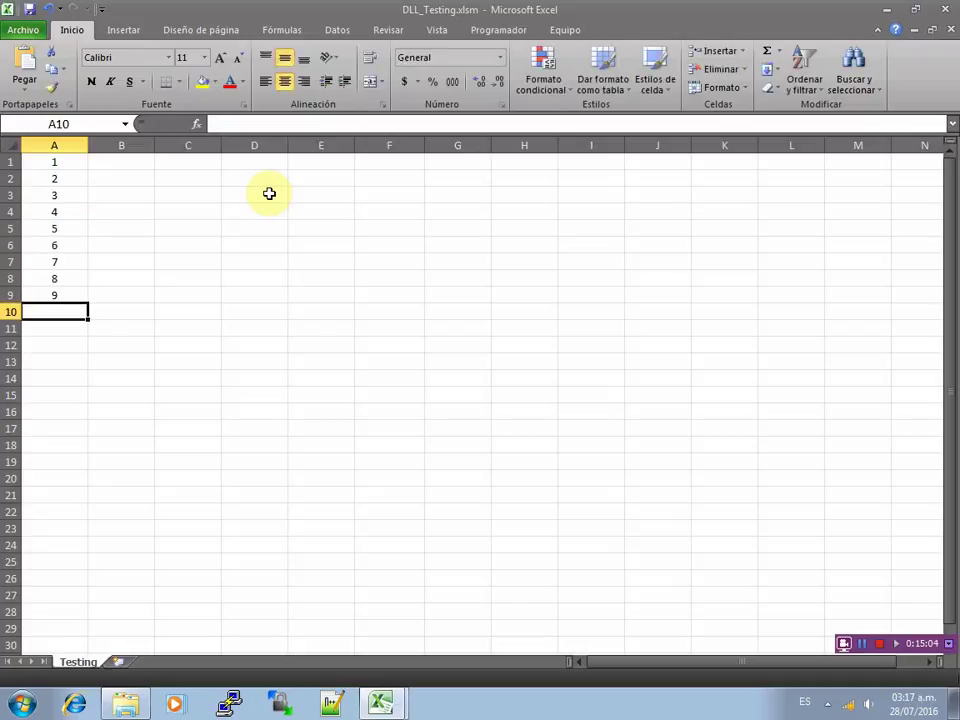
type("0")
Fill cells B1:B10 with the values 3, 5, 7, 9, 0, 1, 3, 5, 9 and 7
key("Up")
key("Up")
key("ctrl+Up")
key("Right")
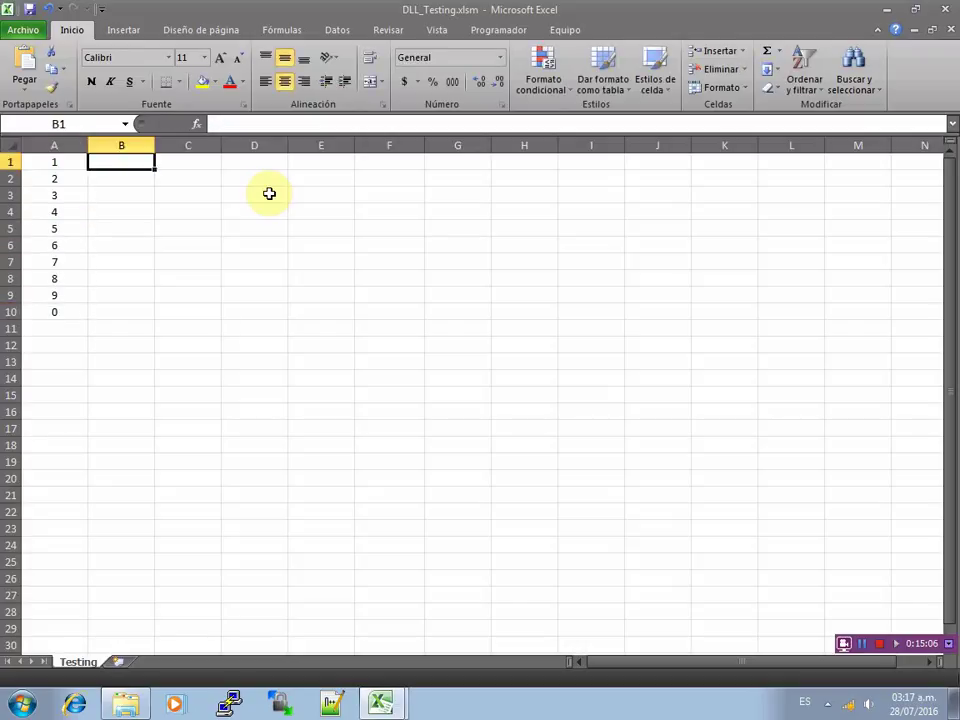
type("3")
key("Return")
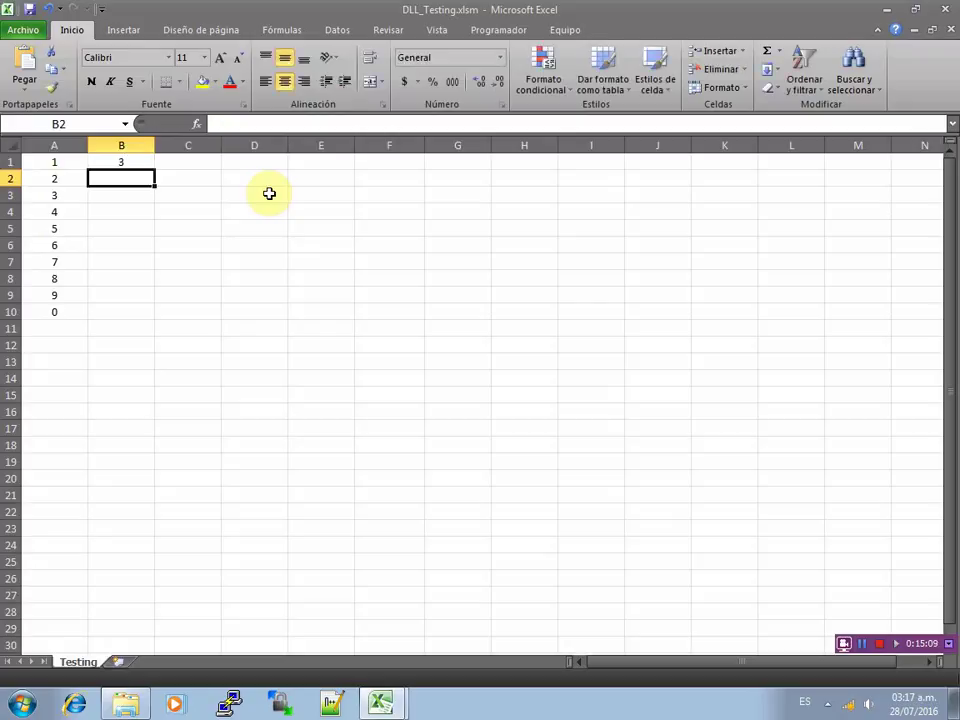
type("5")
key("Return")
type("7")
key("Return")
type("9")
key("Return")
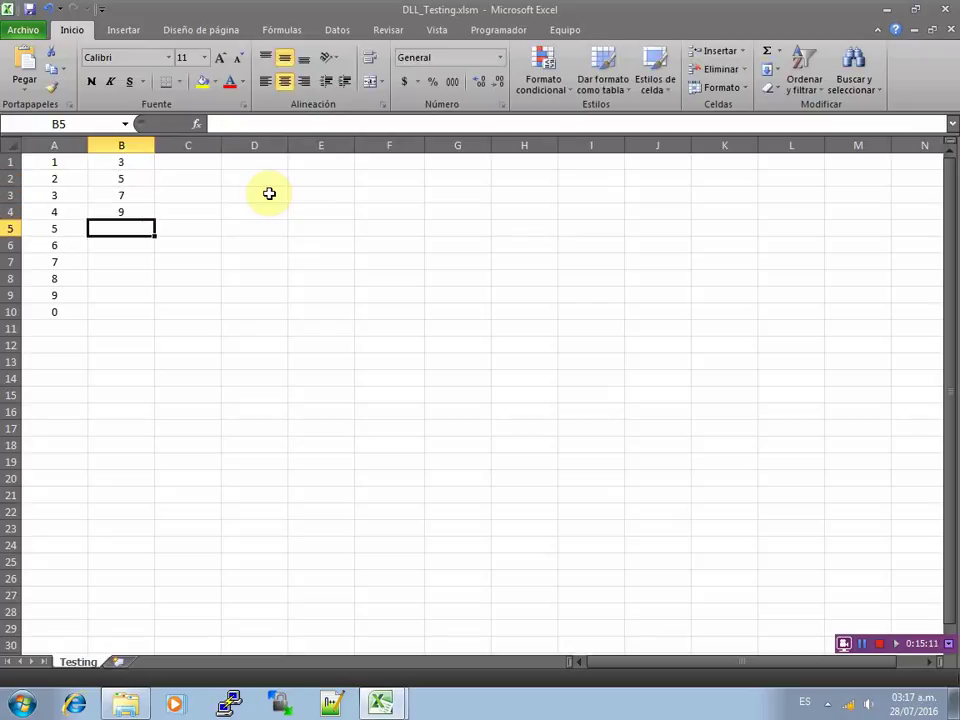
type("0")
key("Return")
type("1")
key("Return")
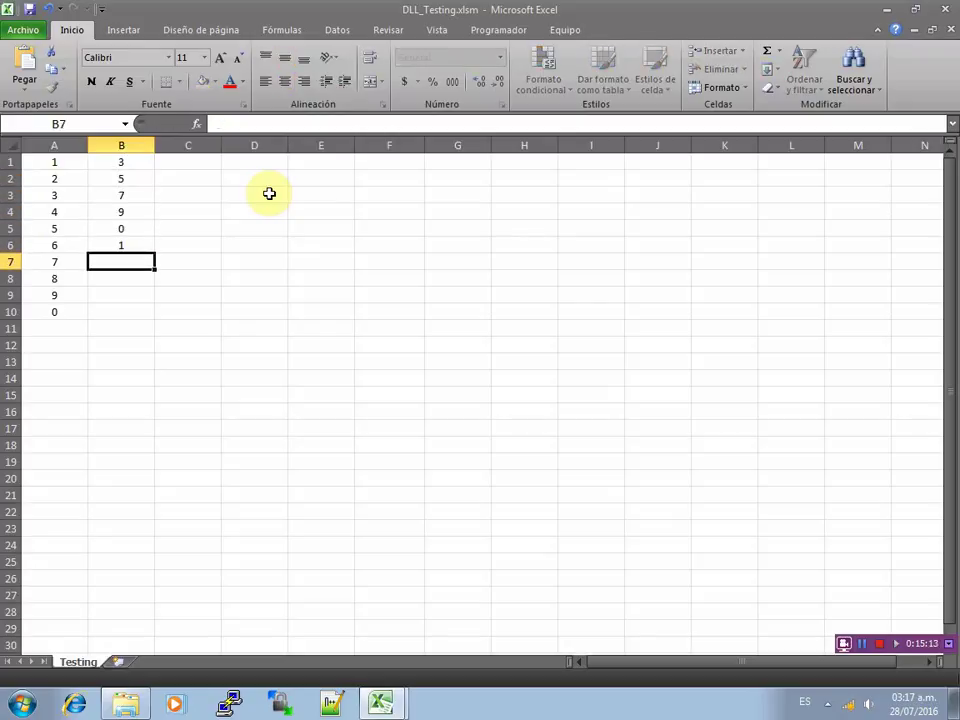
type("3")
key("Return")
type("5")
key("Return")
type("9")
key("Return")
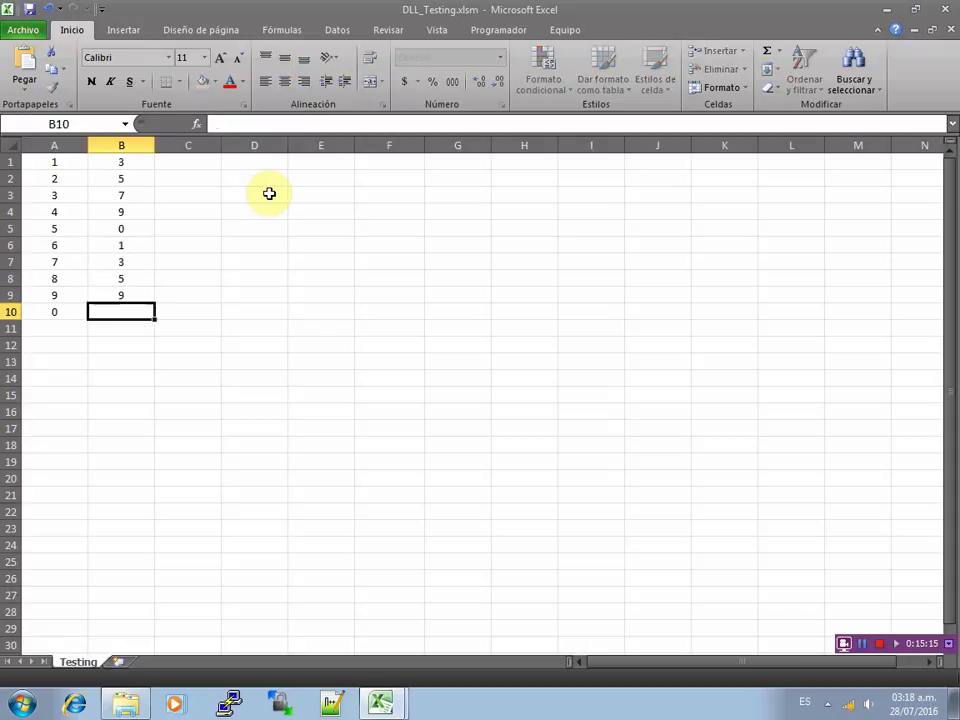
type("7")
Enter =fsuma(A1;B1) in cell C1 and fill the formula down through C10
key("Up")
key("Up")
key("Up")
key("Up")
key("Up")
key("Up")
key("Up")
key("Up")
key("Up")
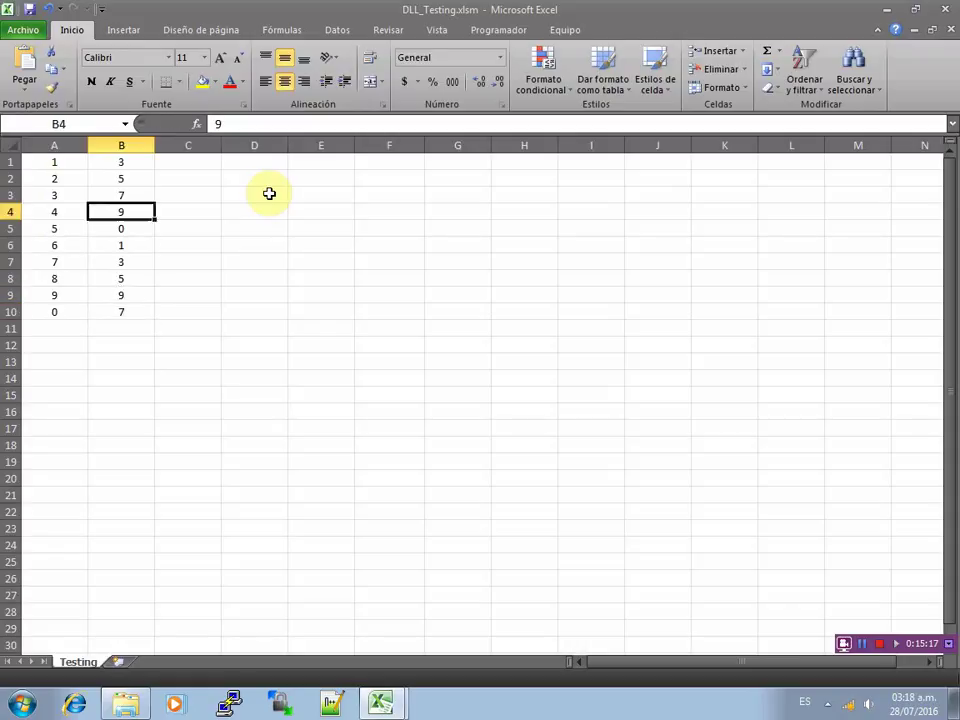
key("Left")
key("Right")
key("Right")
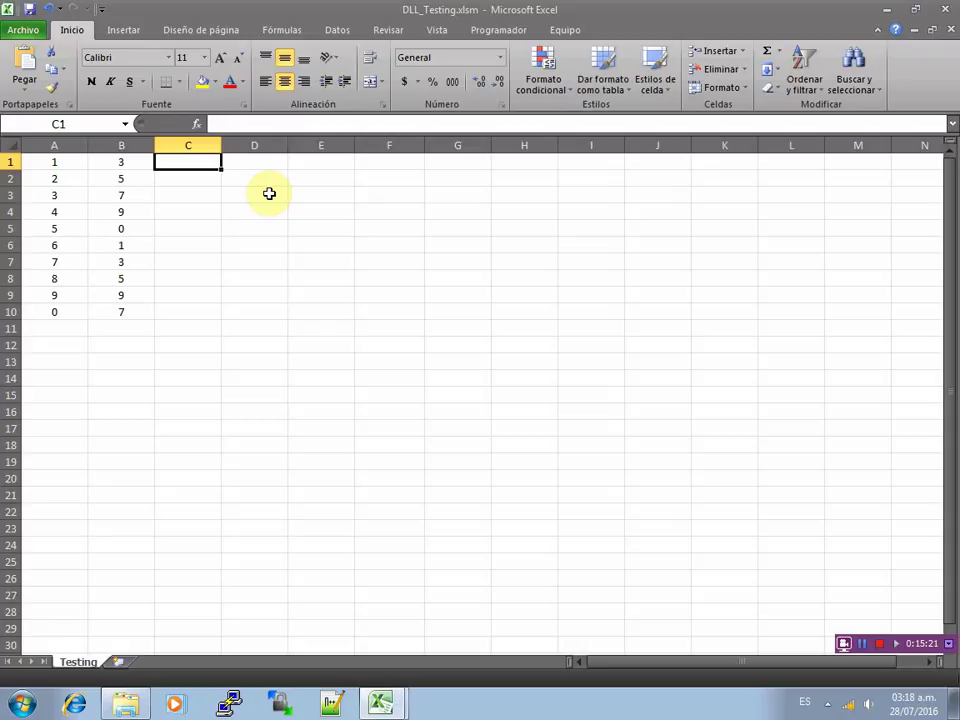
left_click(307, 123)
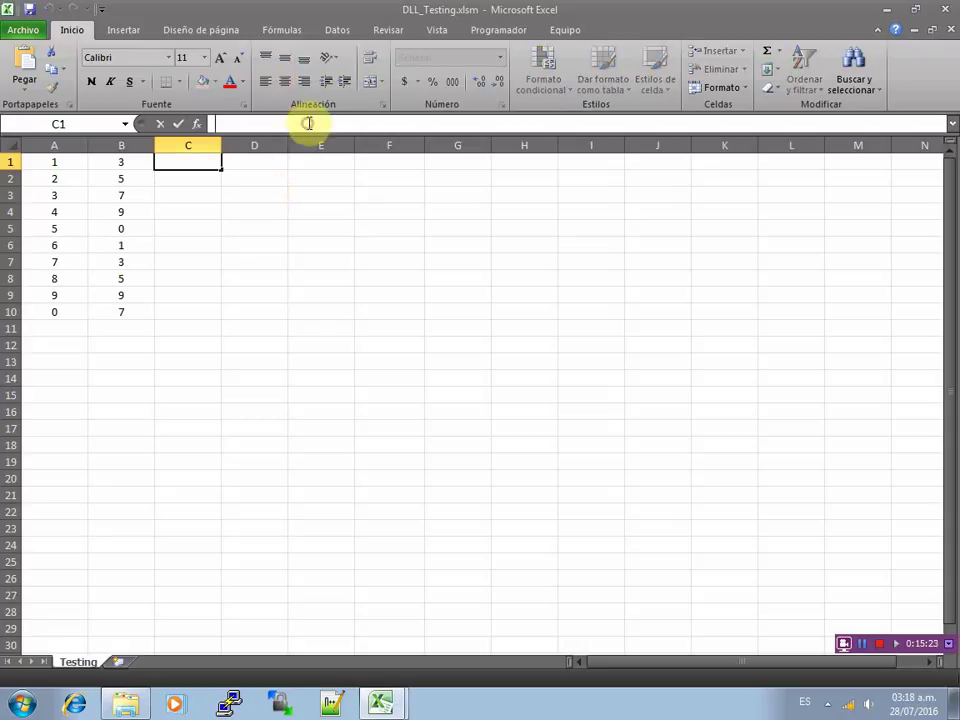
type("=fsuma(")
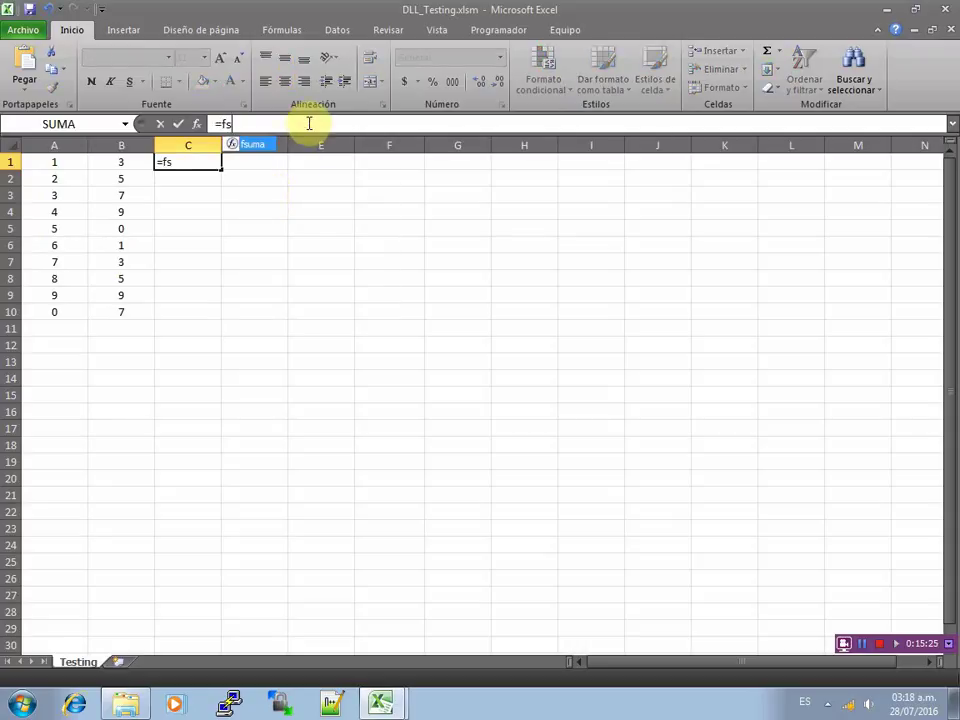
left_click(73, 161)
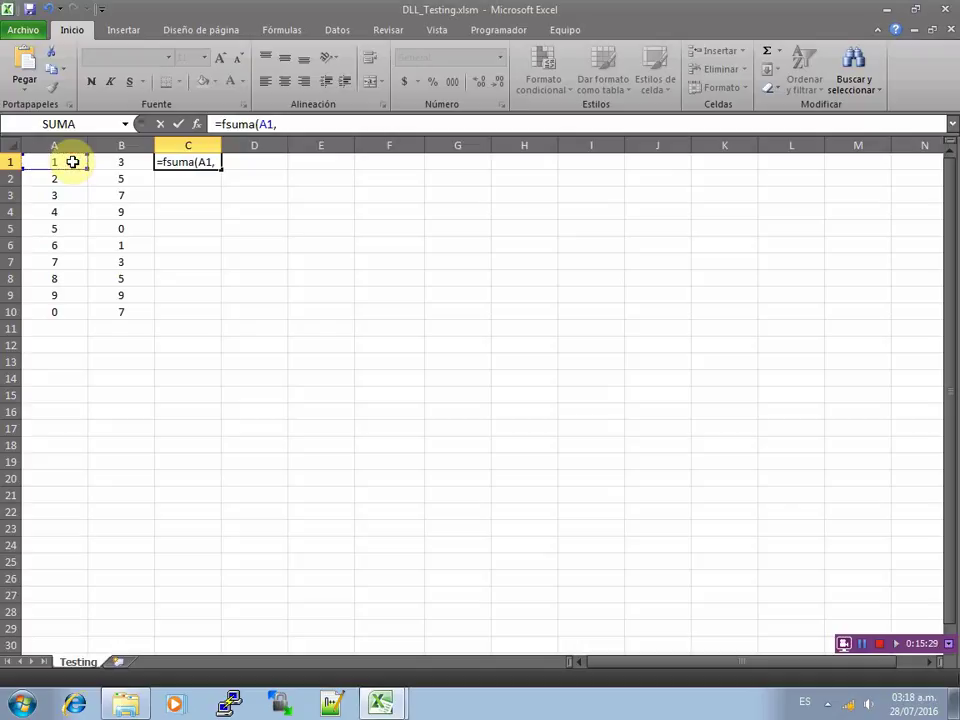
left_click(118, 163)
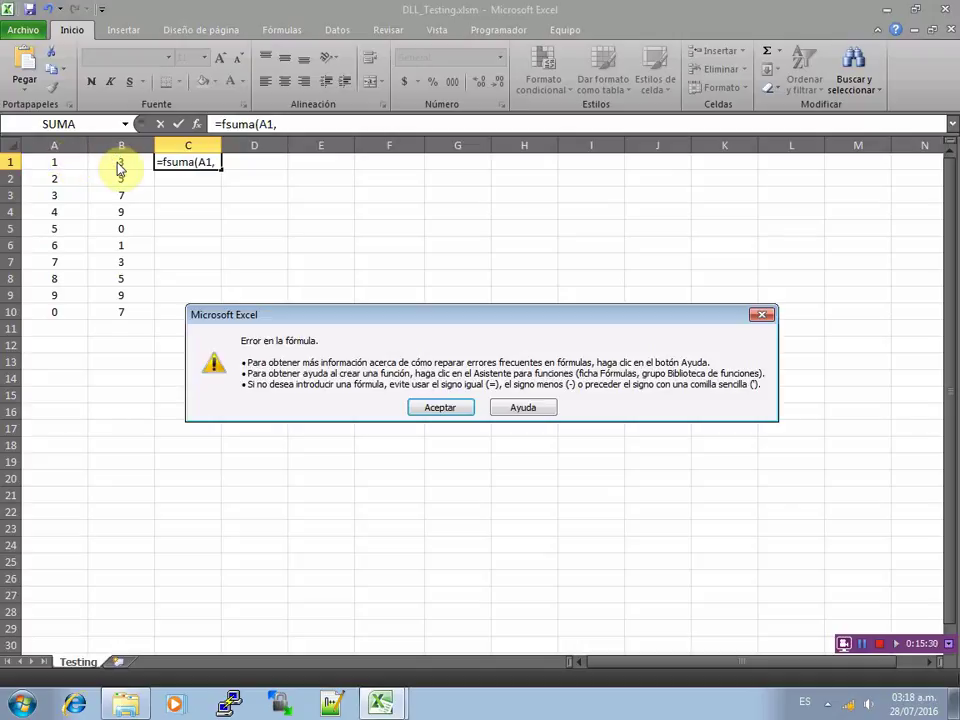
left_click(435, 407)
left_click(300, 123)
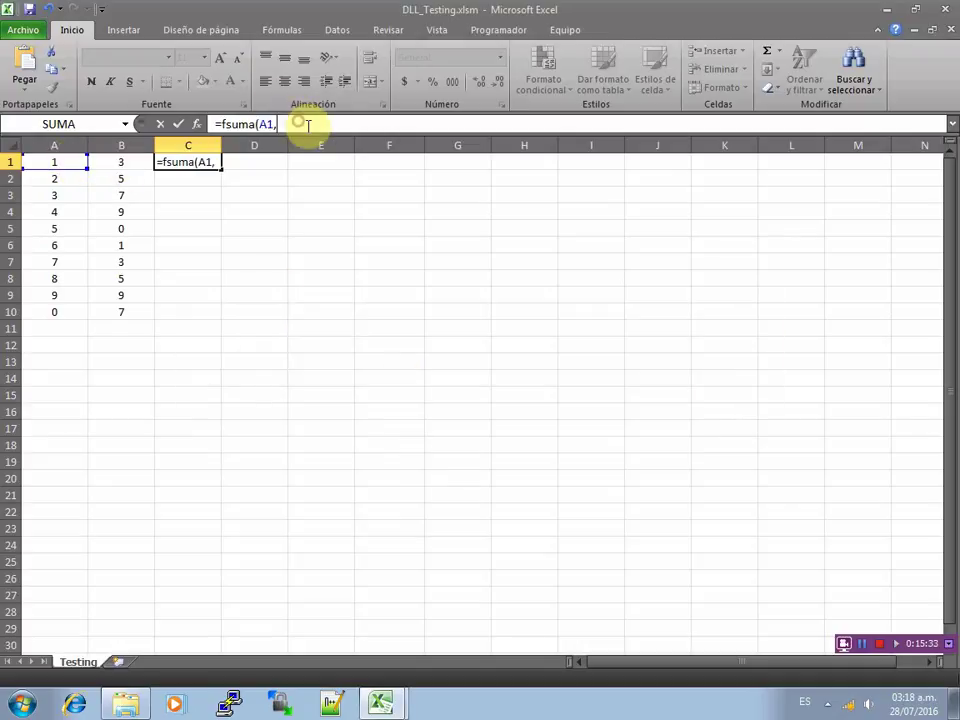
type(";")
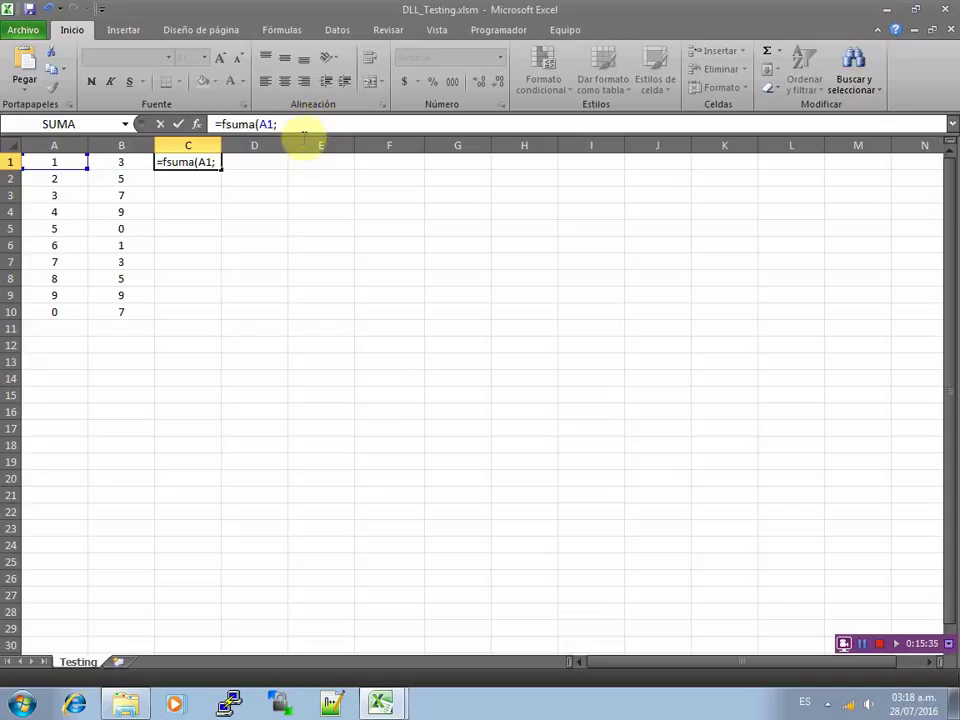
left_click(128, 162)
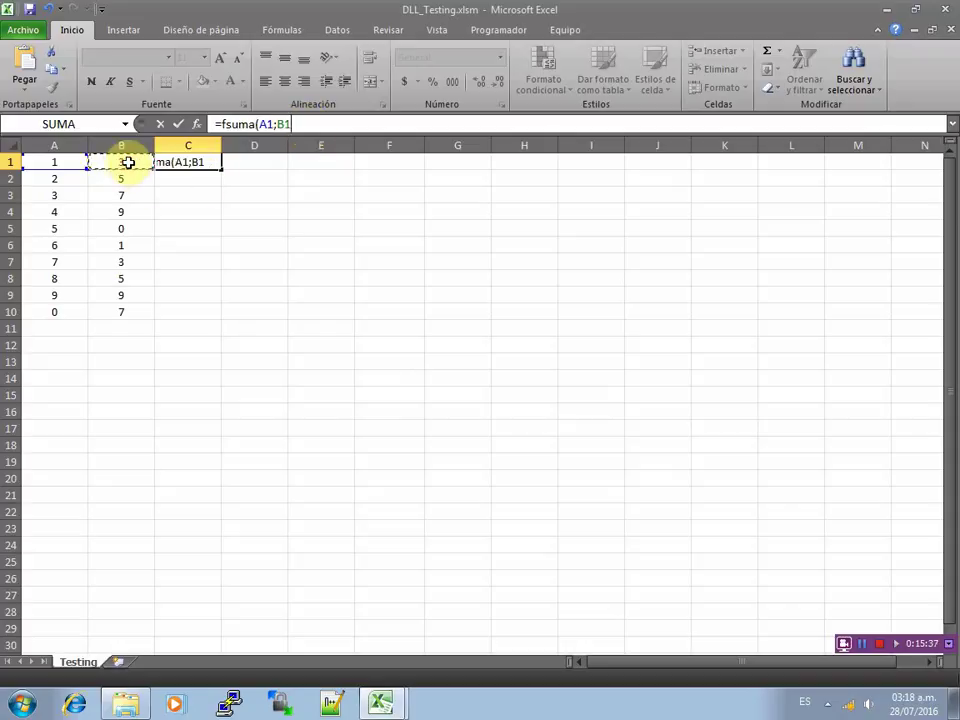
key("Return")
key("Up")
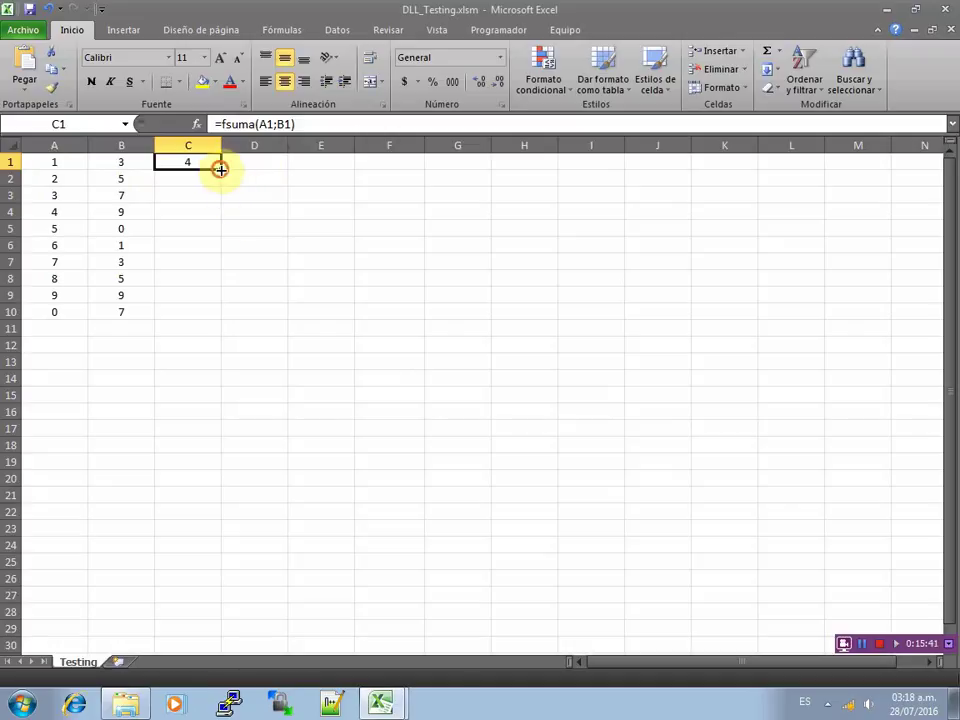
left_click_drag(221, 170, 206, 316)
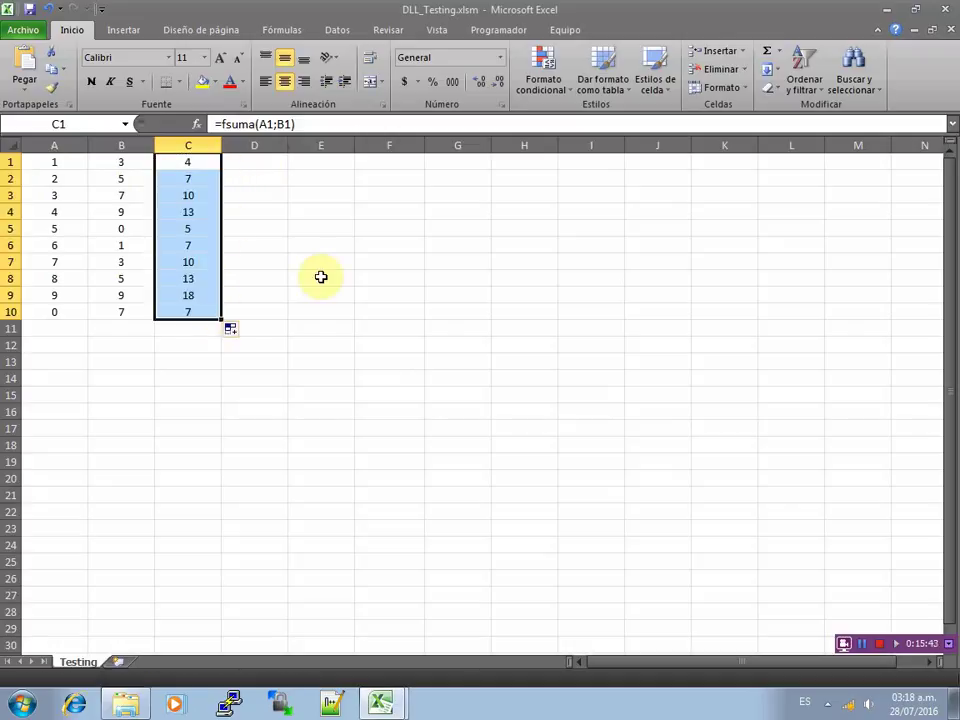
Enter =fresta(A1;B1) in cell D1 and fill the formula down through D10
left_click(266, 163)
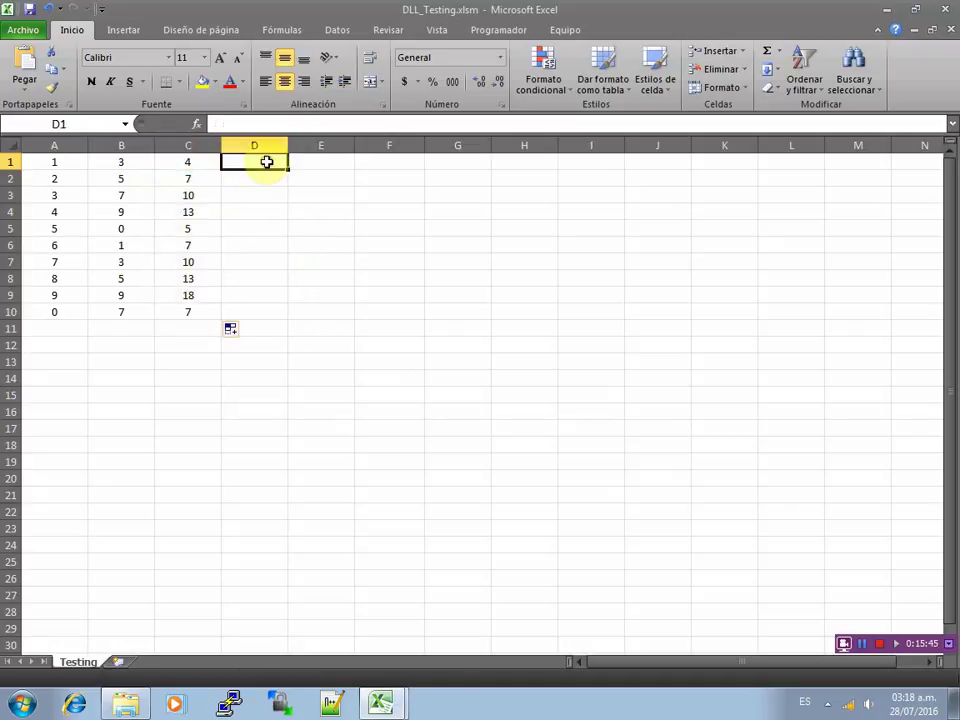
left_click(289, 122)
type("=fres")
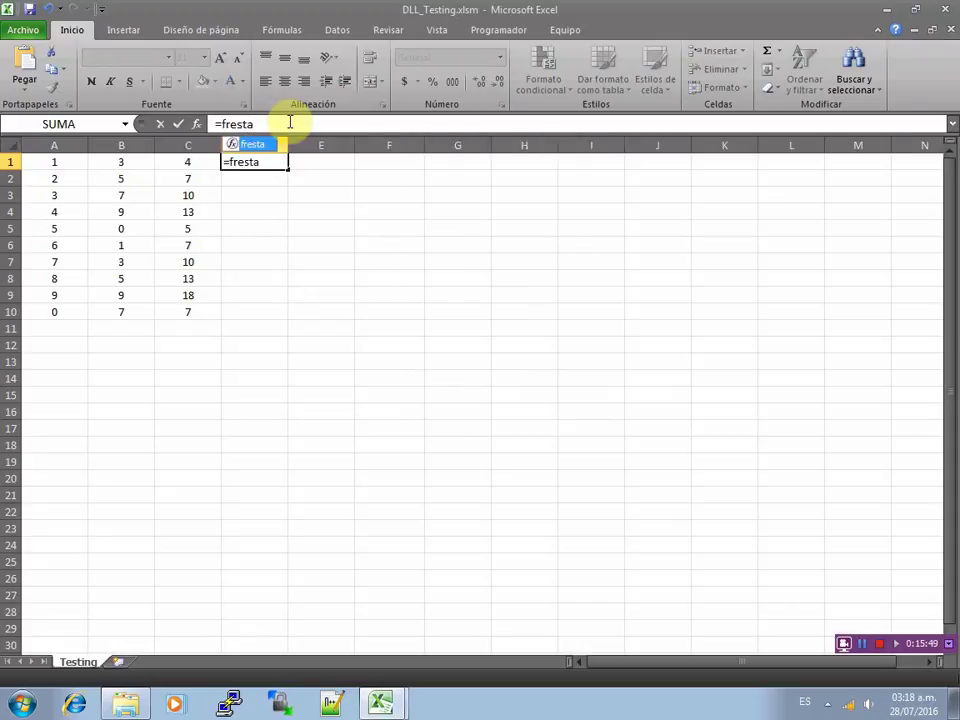
type("ta(")
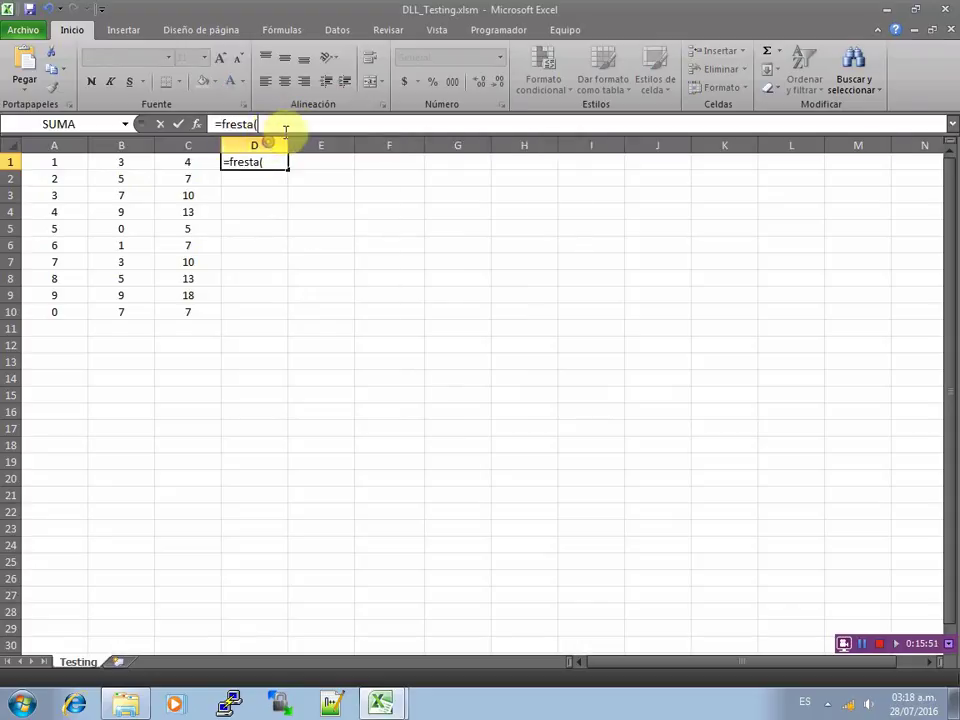
left_click(70, 166)
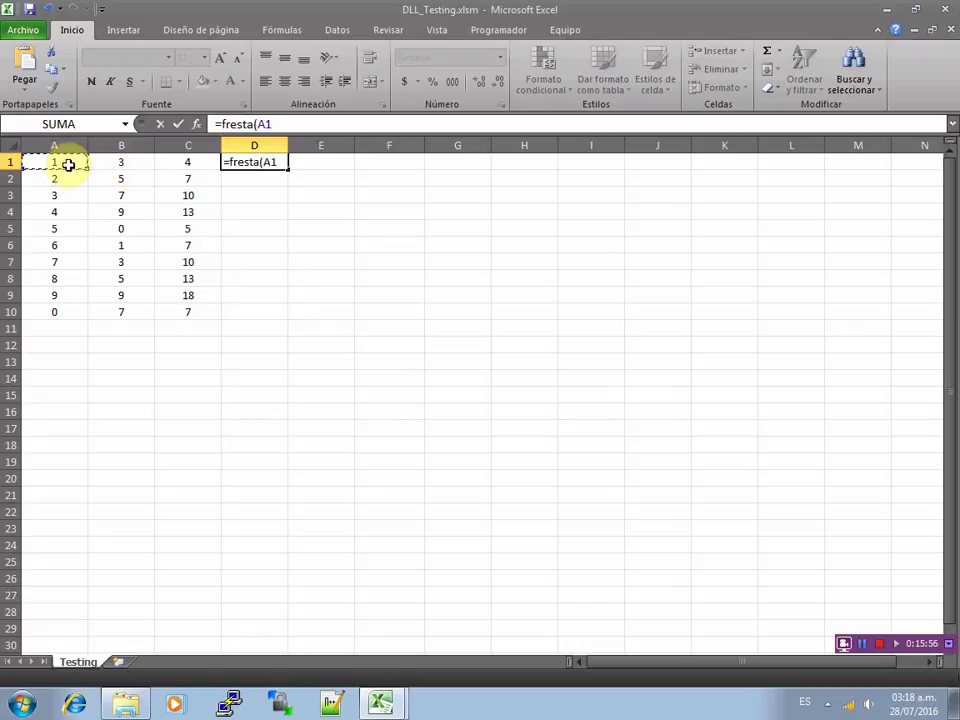
type(";")
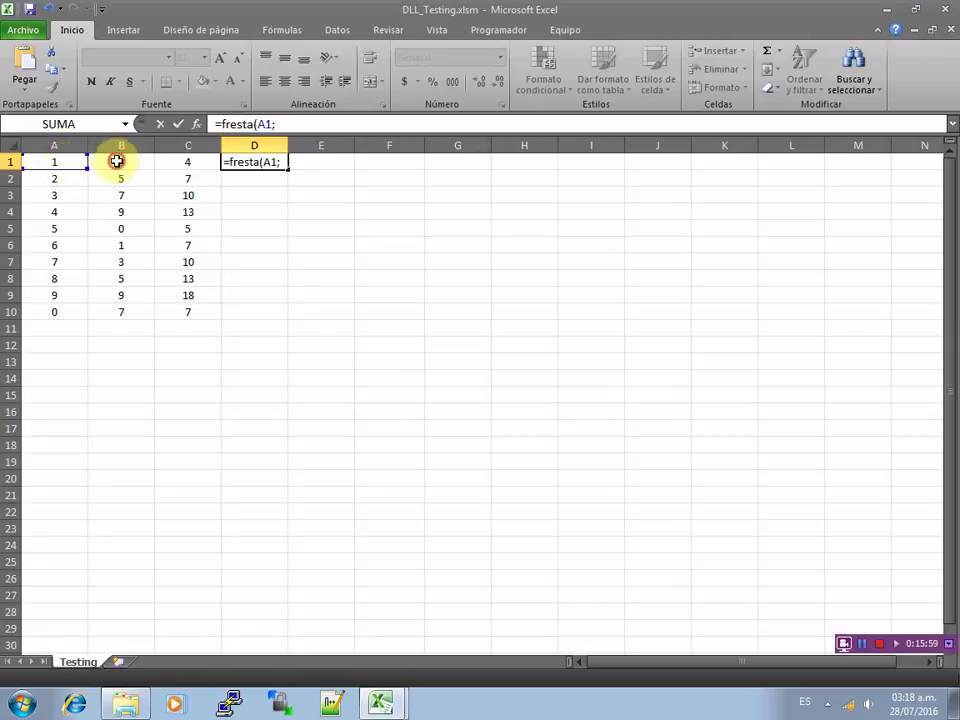
left_click(117, 161)
type(")")
key("ctrl+Return")
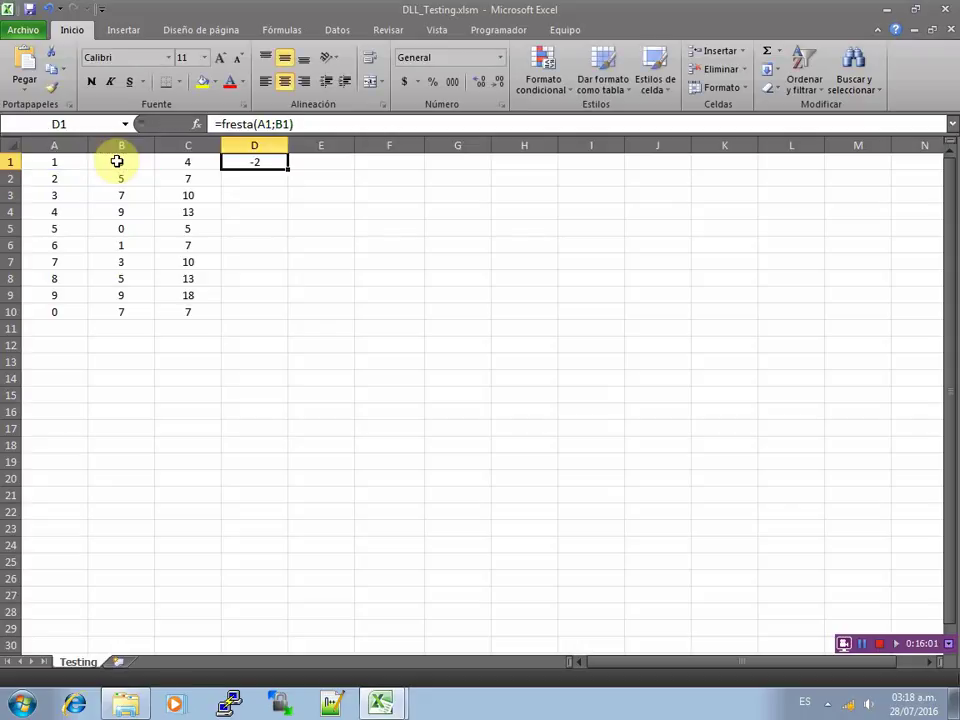
left_click_drag(288, 170, 284, 315)
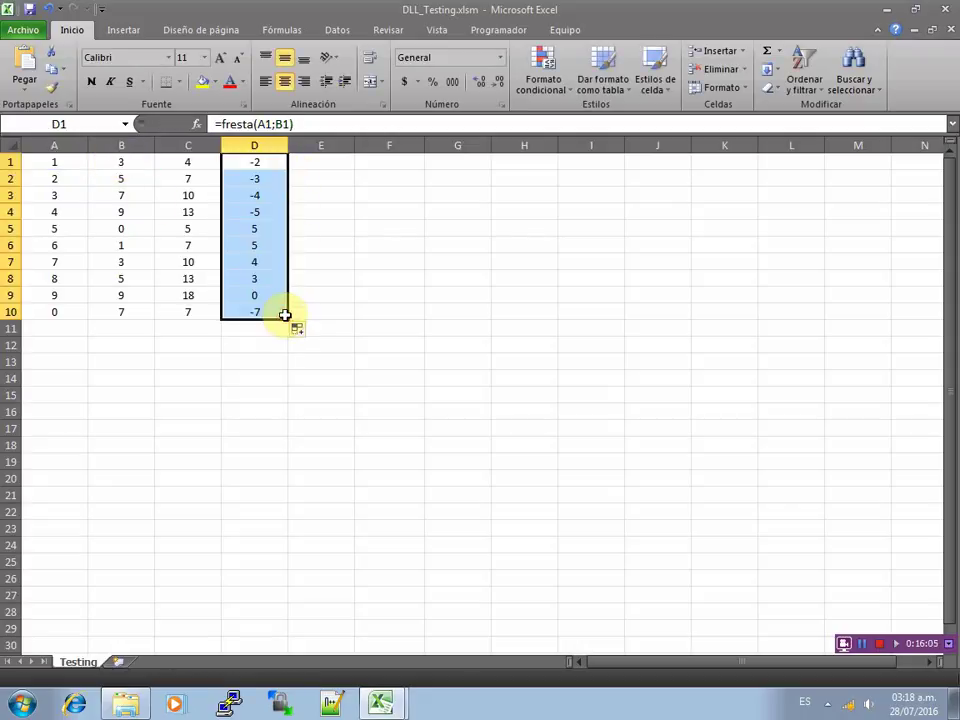
Enter =fmult(A1;B1) in cell E1 and fill the formula down through E10
left_click(336, 158)
left_click(327, 122)
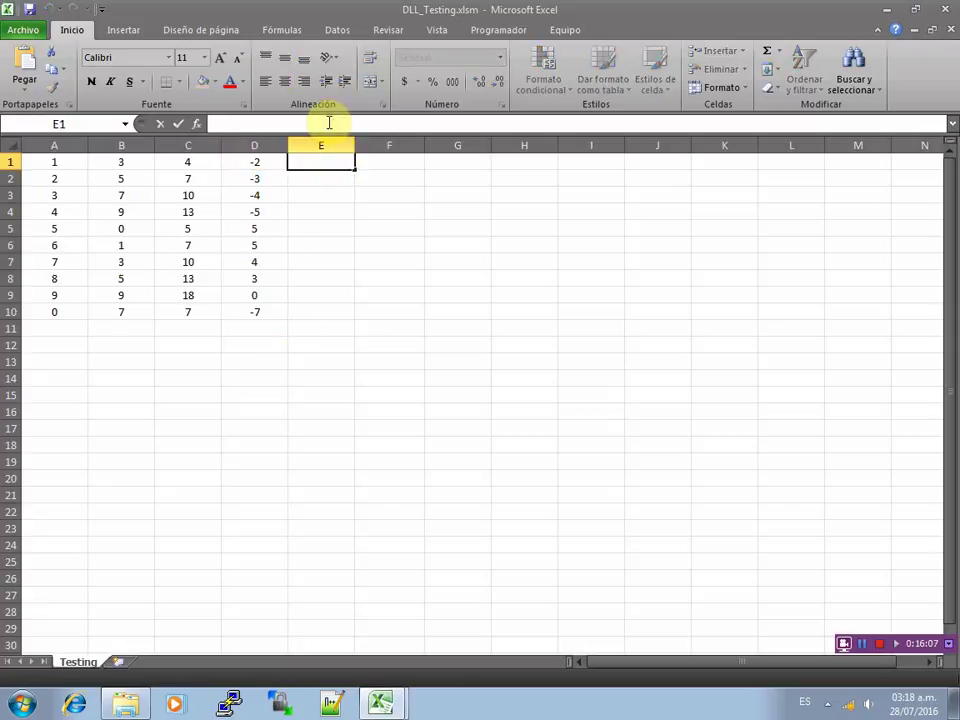
type("=fmul")
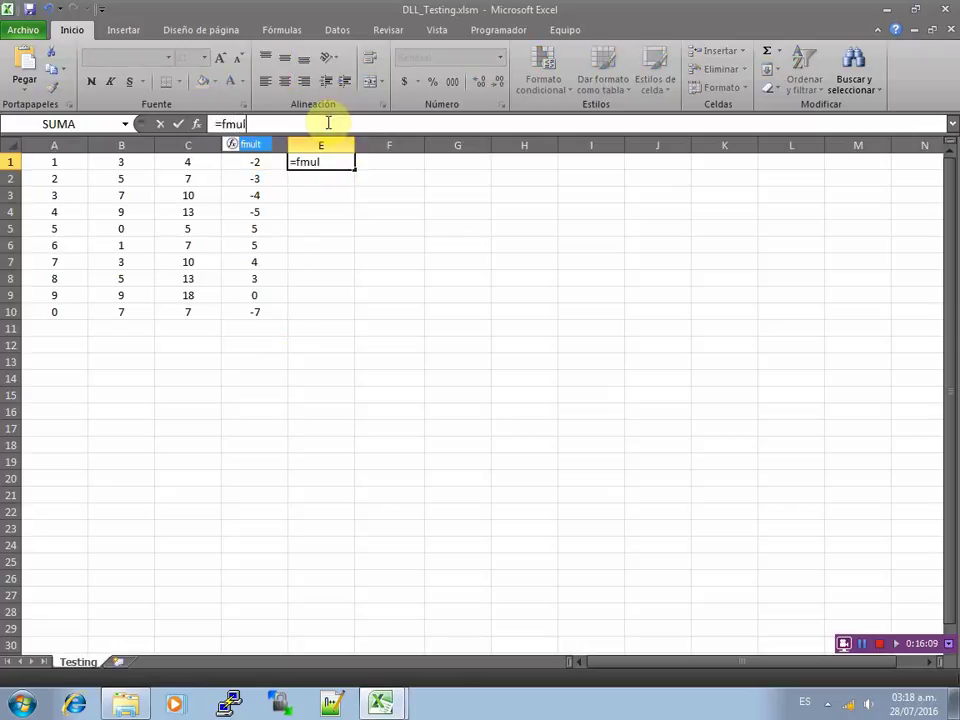
type("t(")
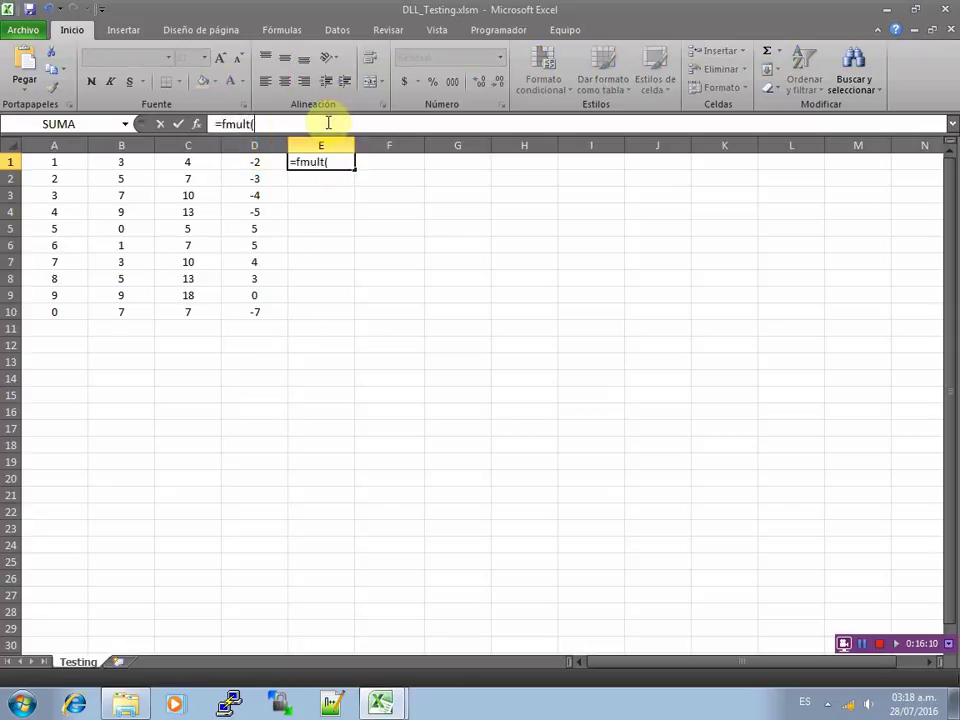
left_click(65, 162)
type(";")
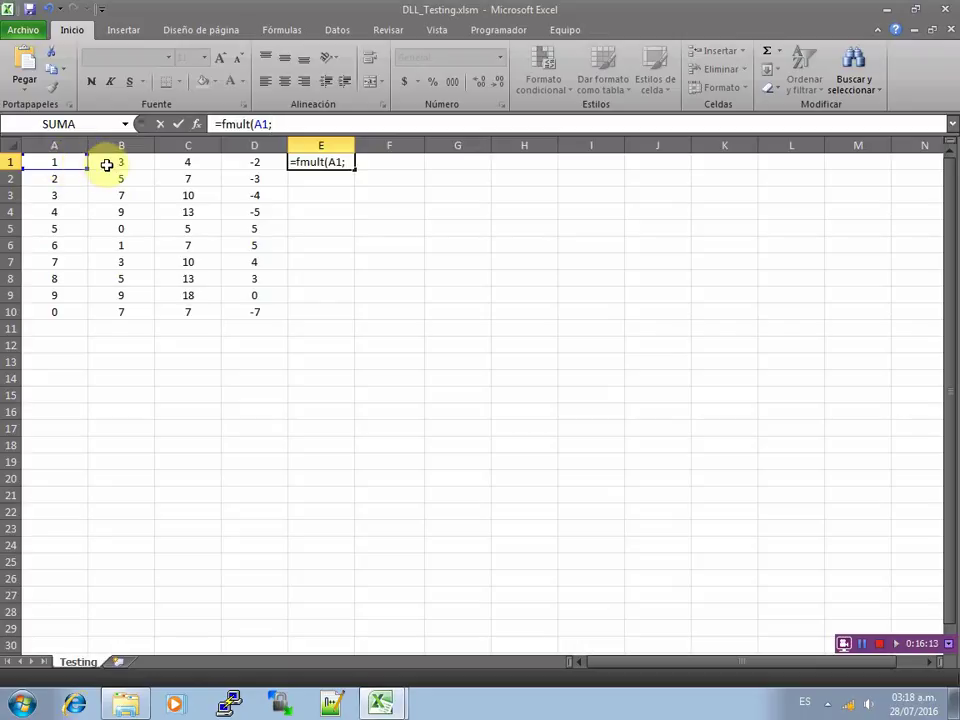
left_click(107, 164)
type(")")
key("Return")
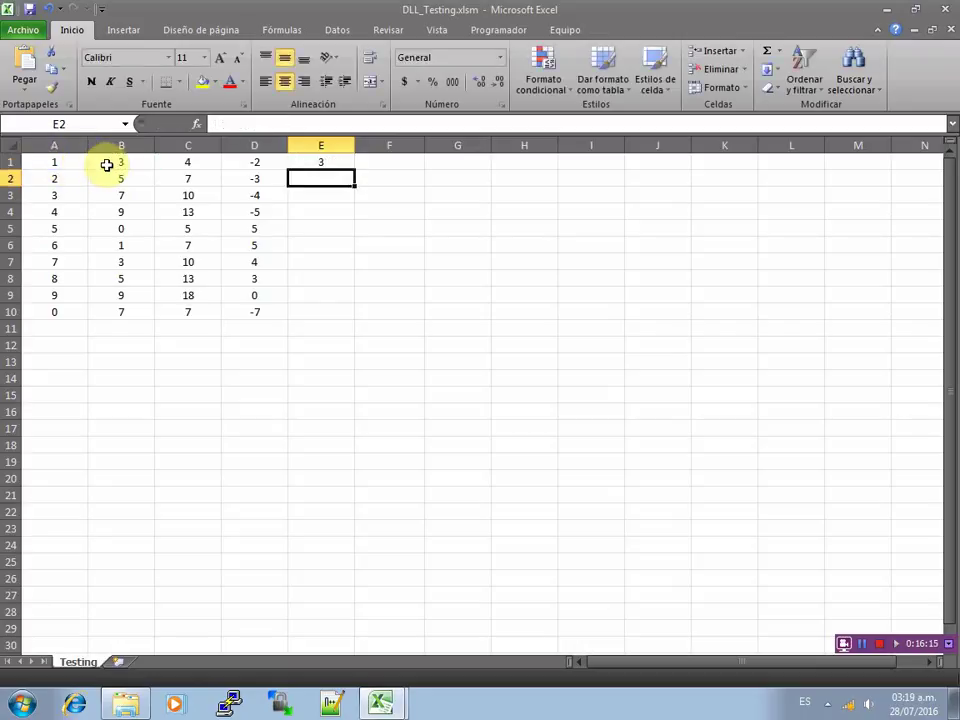
key("Up")
left_click_drag(353, 170, 343, 313)
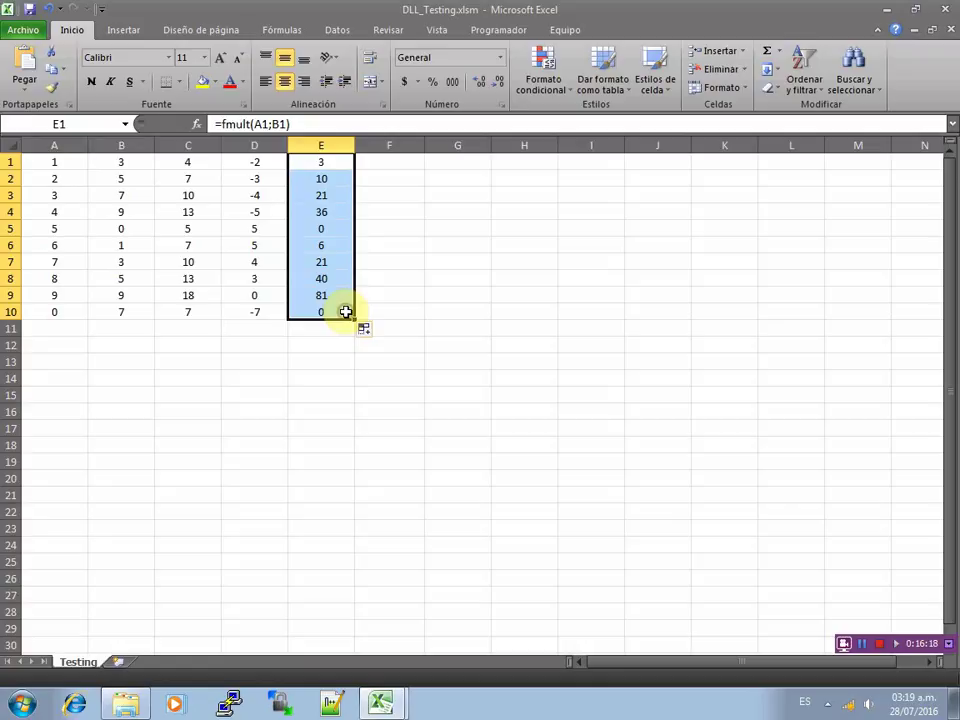
Enter =fdiv(A1;B1) in cell F1 and fill the formula down through F10
left_click(392, 166)
left_click(344, 121)
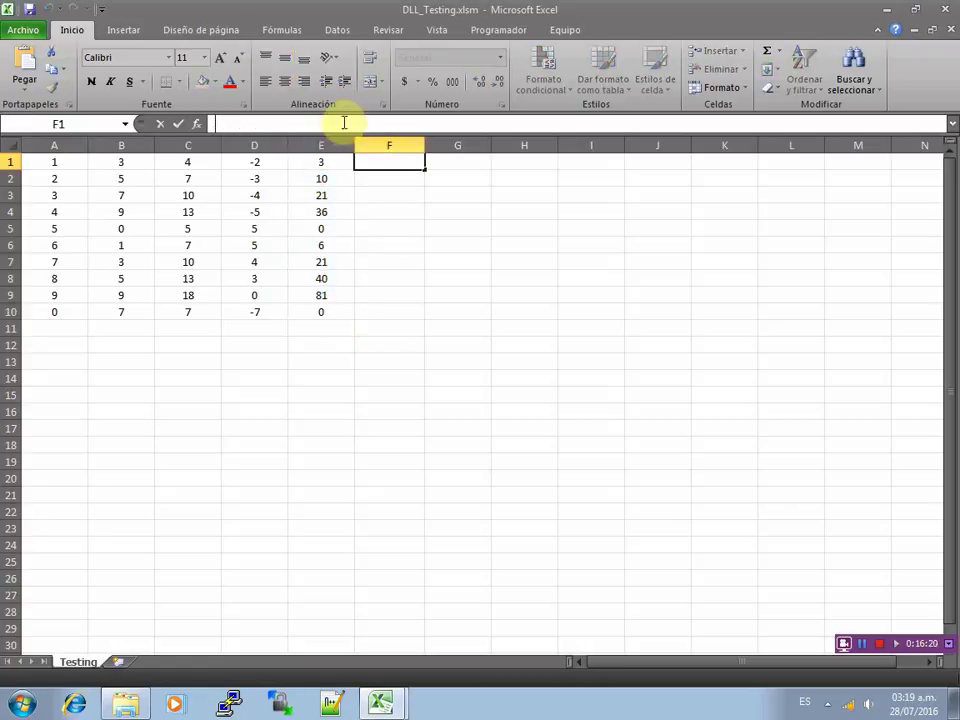
type("=fdi")
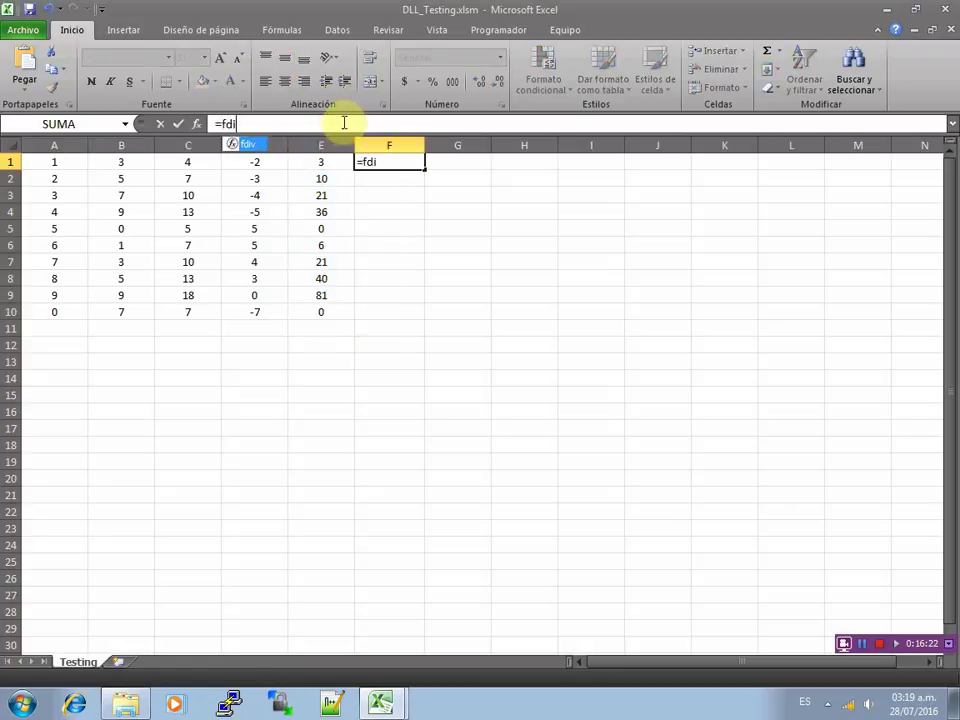
type("v(")
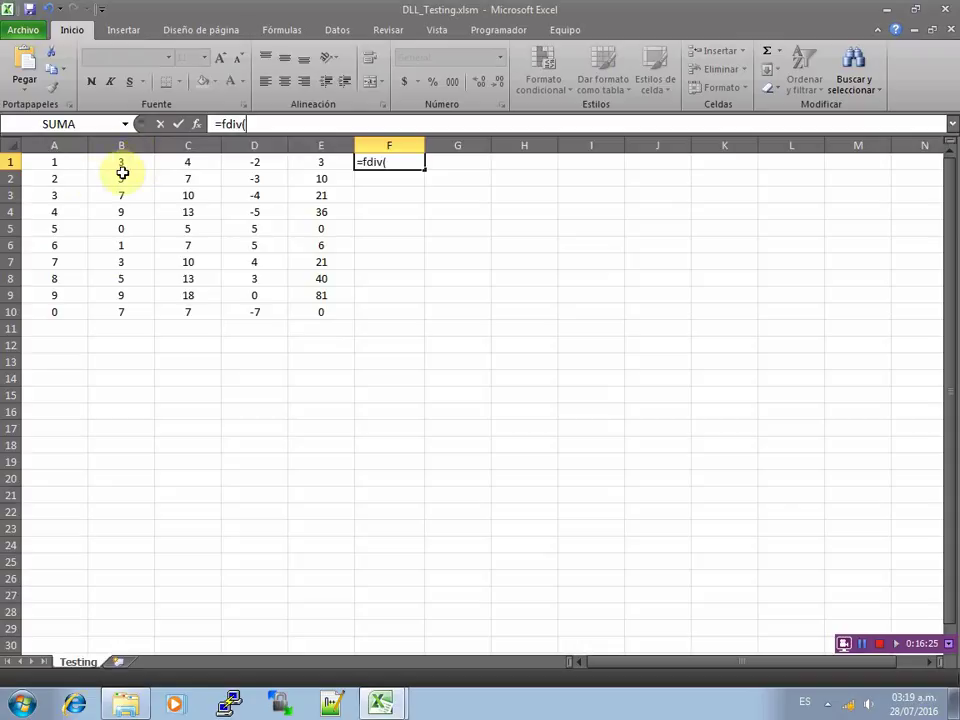
left_click(63, 163)
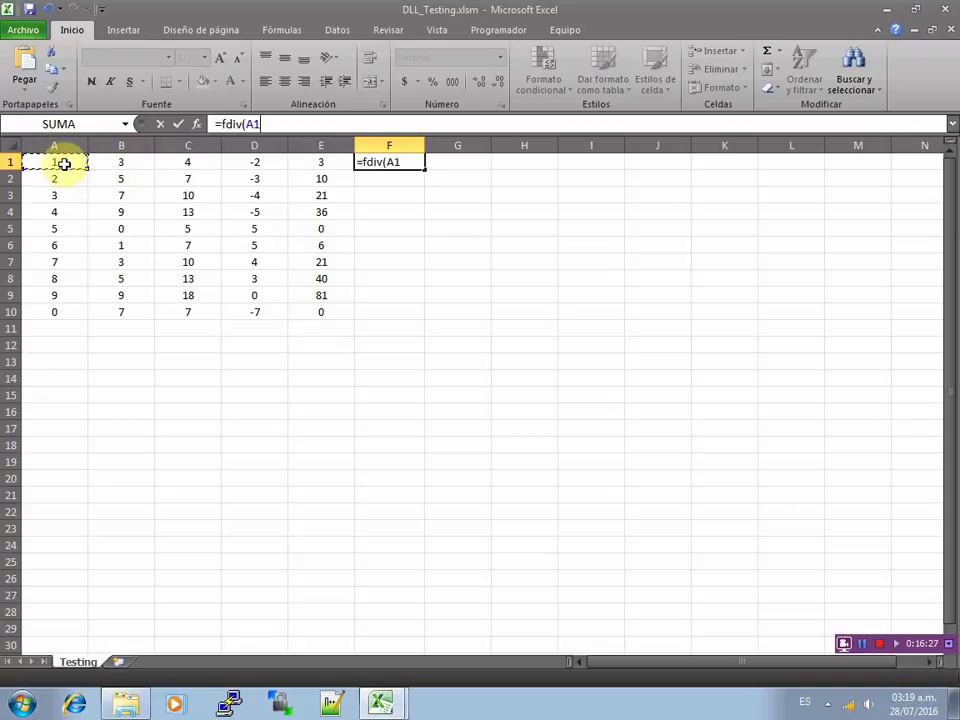
type(";")
left_click(100, 161)
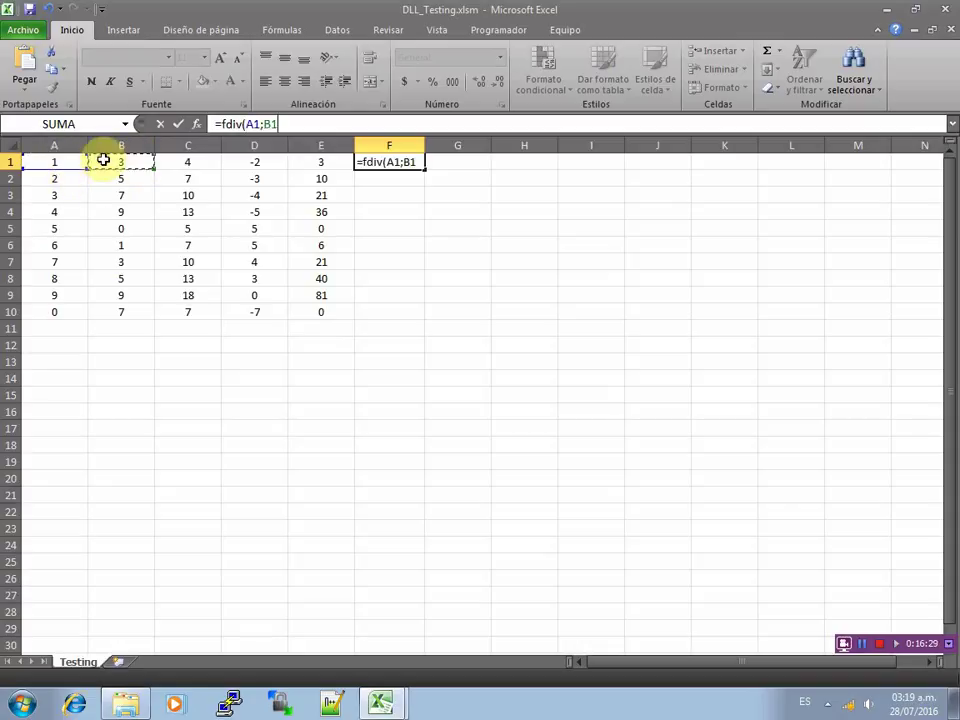
type(")")
key("Return")
key("Up")
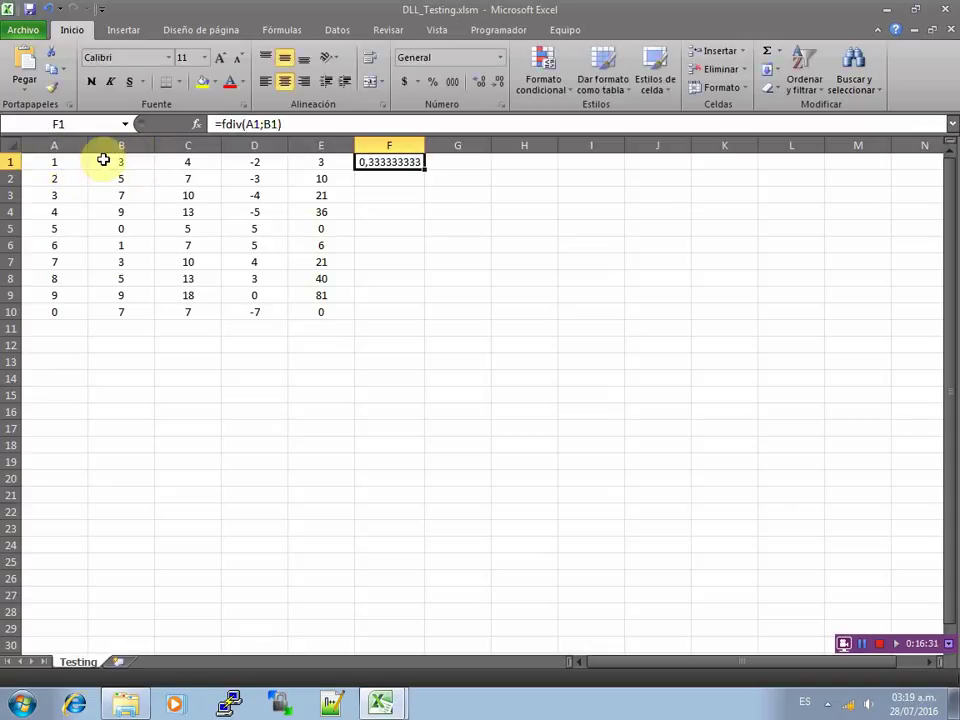
left_click_drag(424, 171, 409, 315)
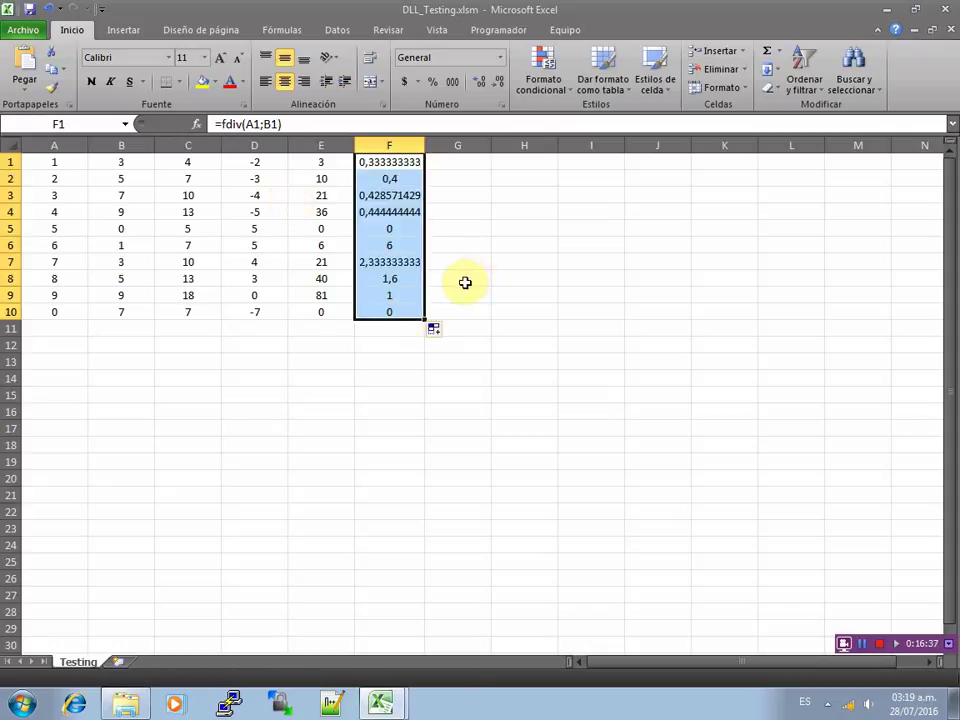
Check the fdiv formula in F5 against its operands in A5 and B5
left_click(391, 229)
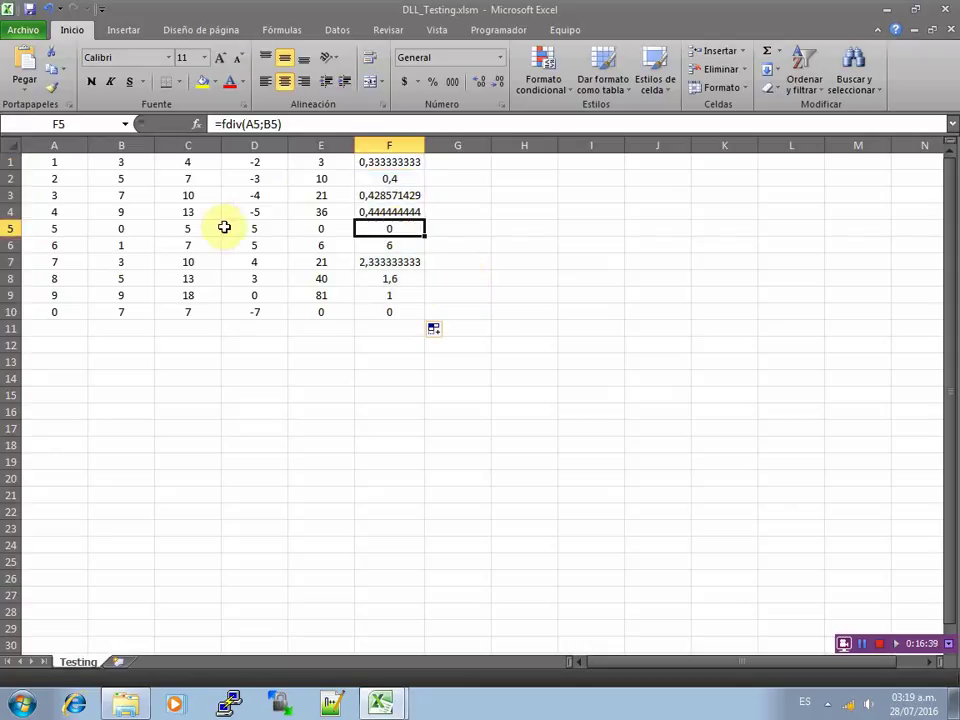
left_click(59, 232)
left_click(114, 228)
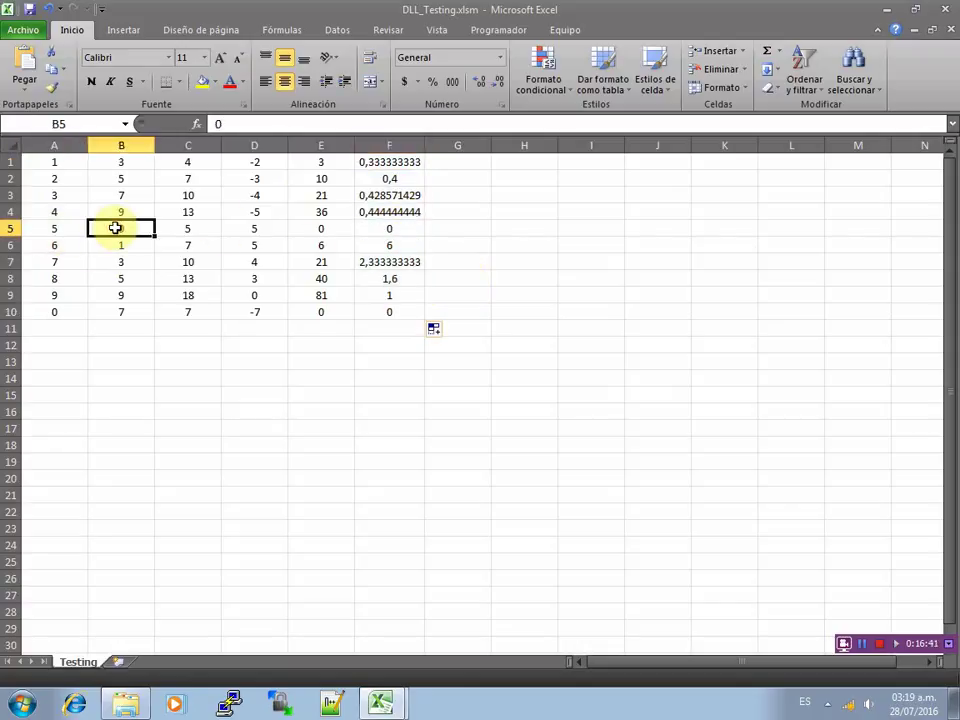
left_click(390, 230)
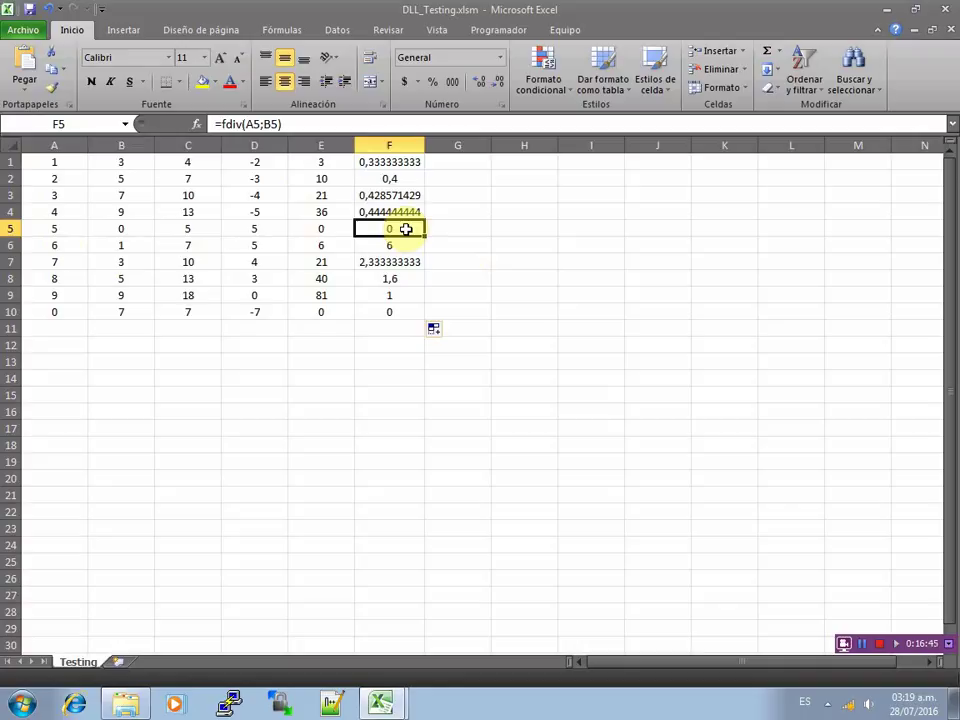
Change the value in cell B5 to -1
double_click(129, 228)
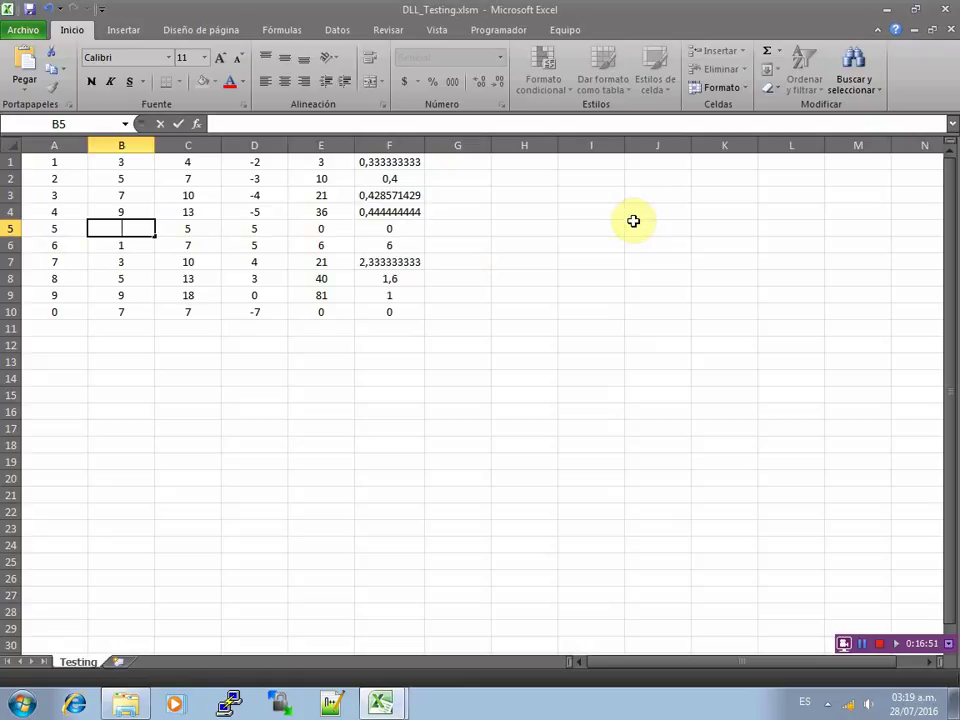
type("-1")
key("ctrl+Return")
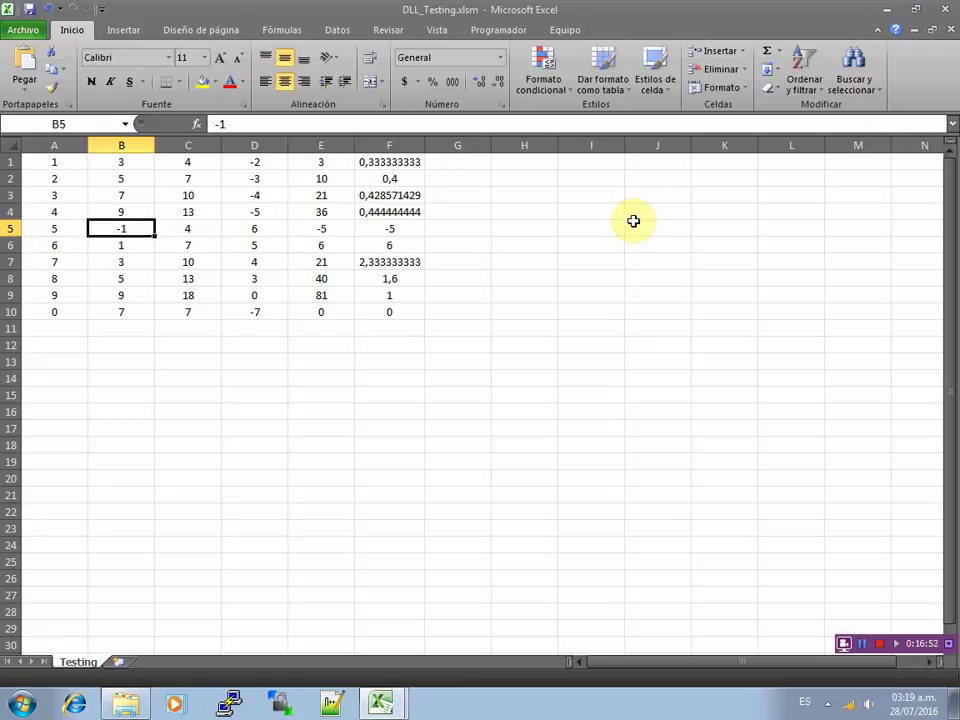
Enter =fmaximo(A1;B1) in cell G1 and fill the formula down through G10
key("Right")
key("Right")
key("Right")
key("Right")
key("Right")
key("Right")
key("Up")
key("Up")
key("Up")
key("Up")
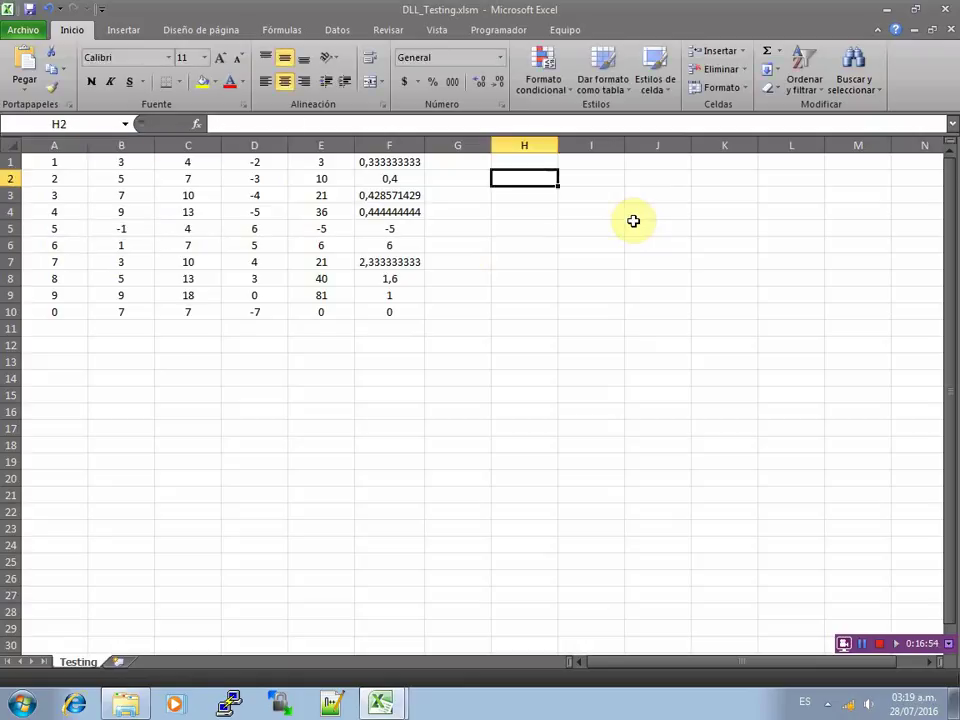
key("Left")
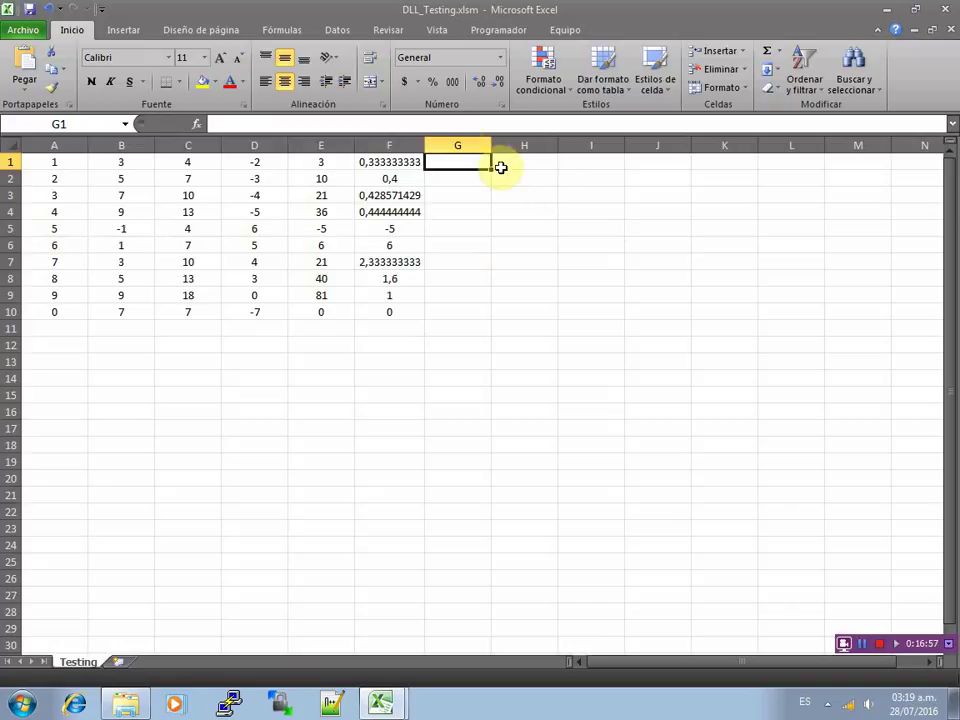
left_click(461, 125)
type("=fmaximo")
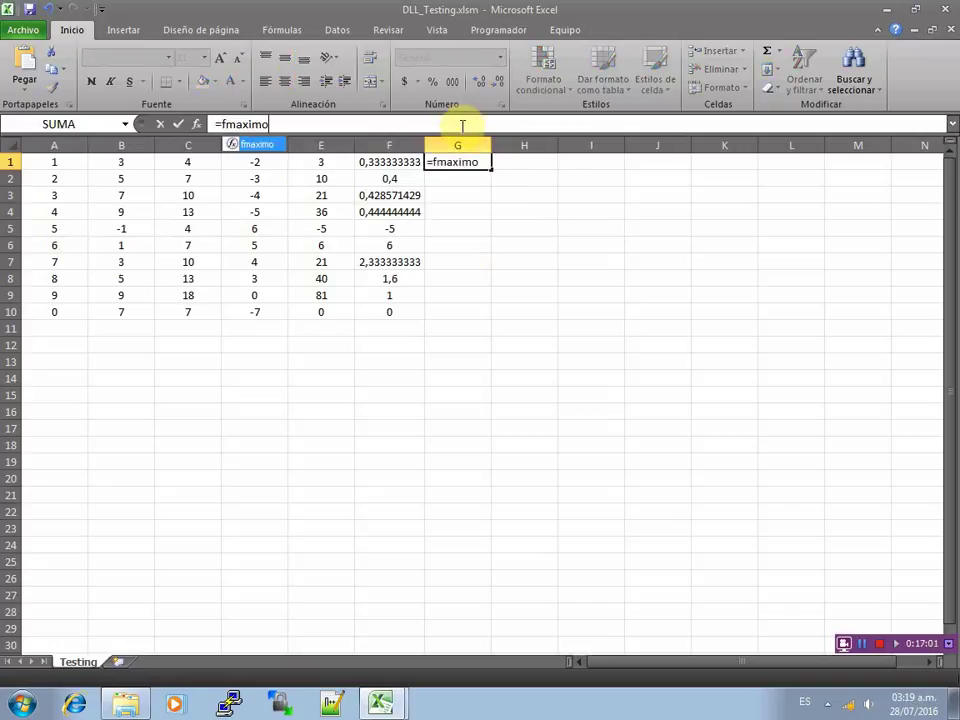
type("(")
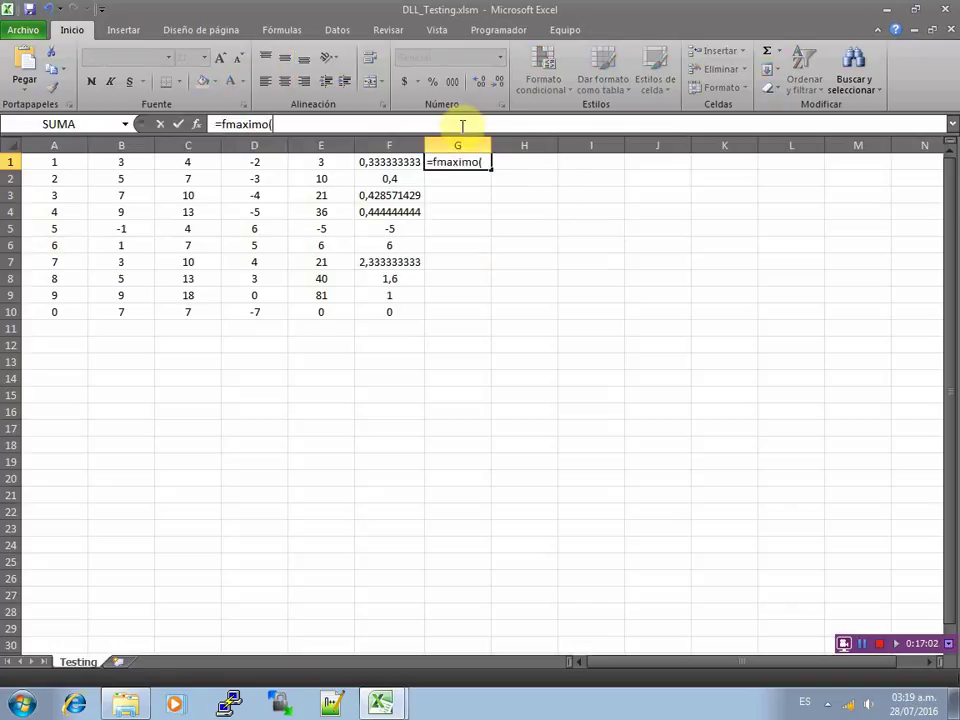
left_click(57, 160)
type(";")
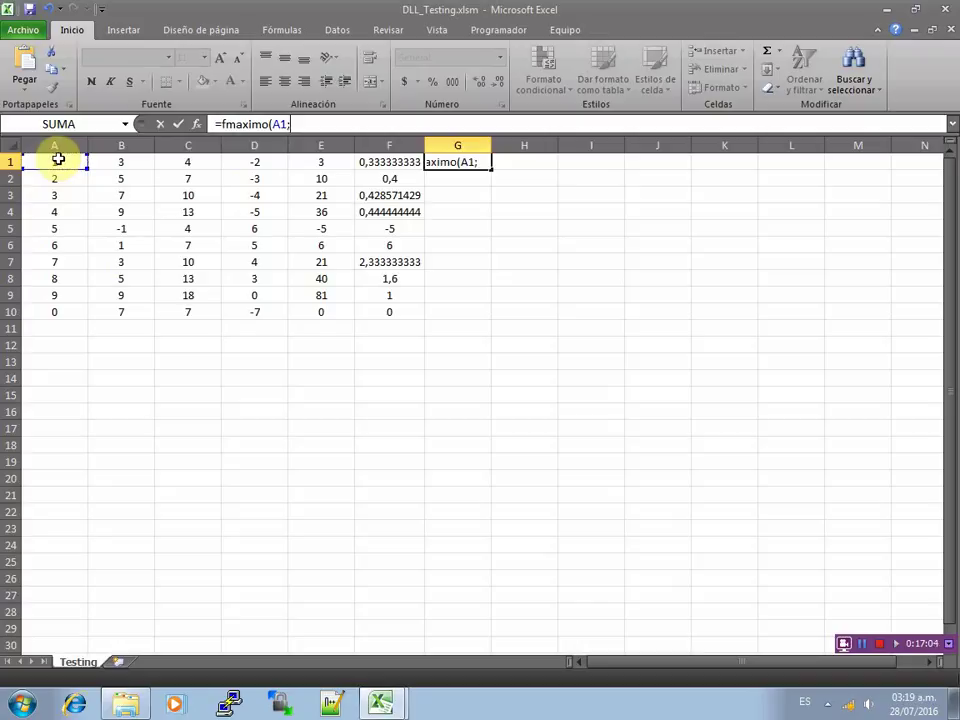
left_click(126, 162)
type(")")
key("Return")
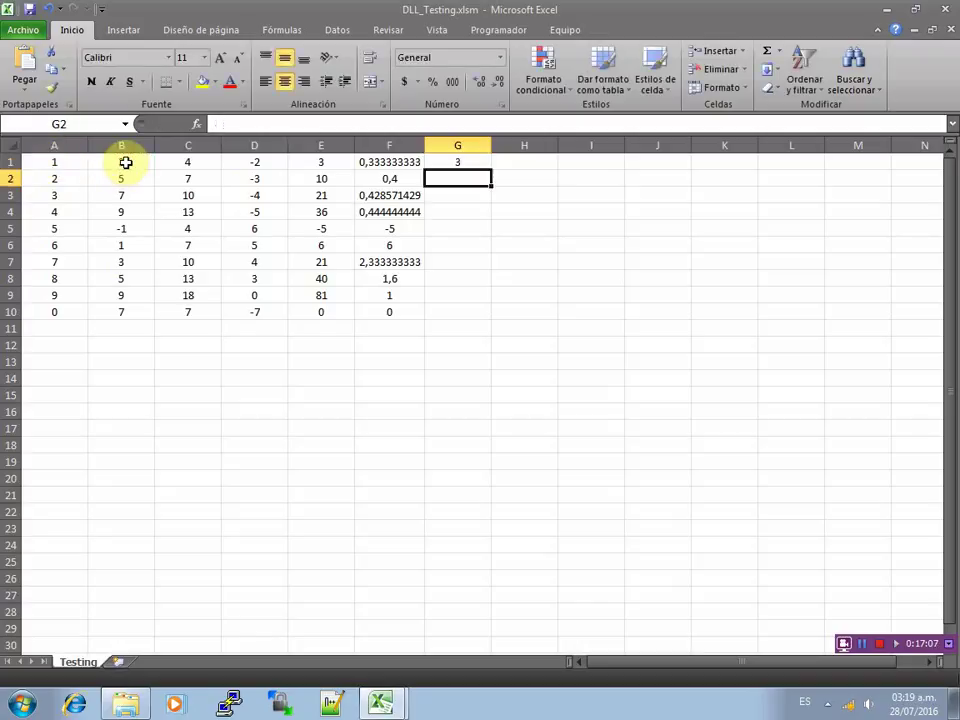
key("Up")
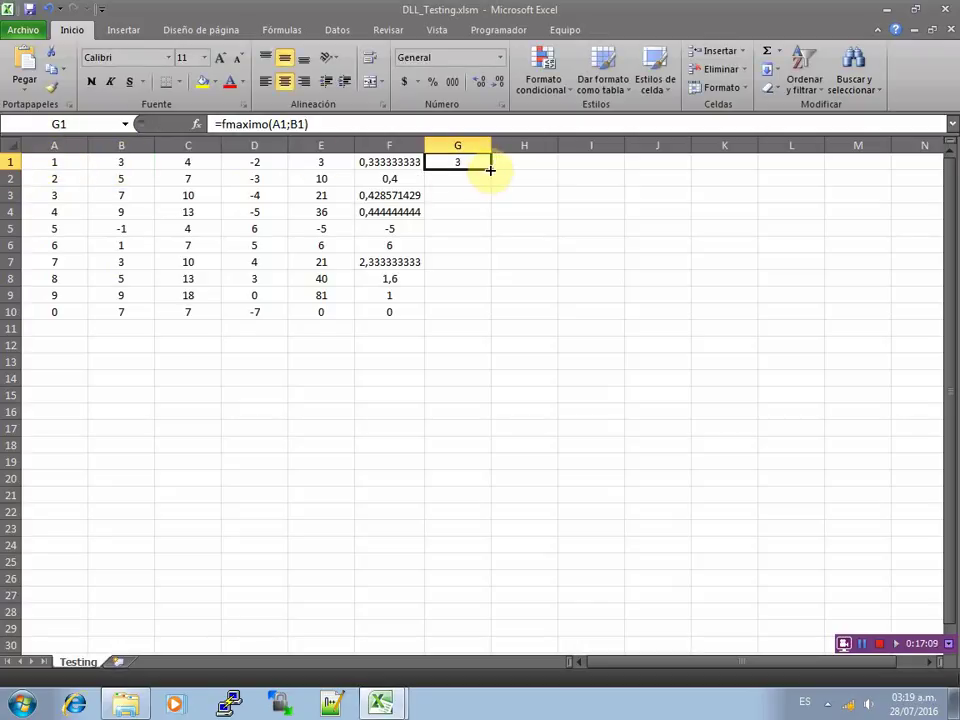
left_click_drag(490, 170, 485, 312)
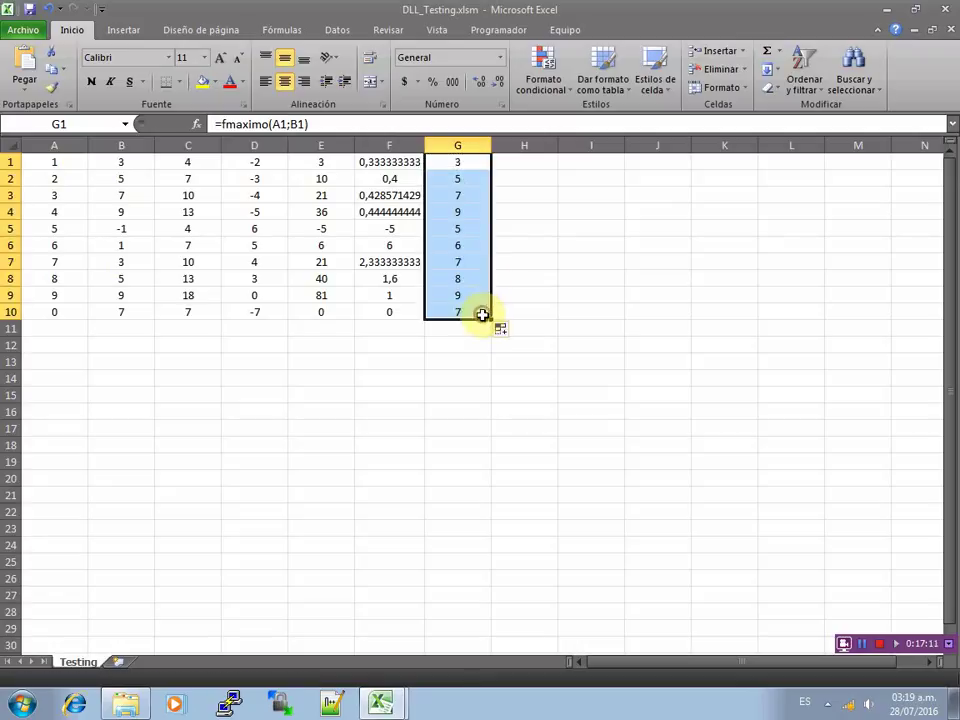
Enter =-fmaximo(-A1;-B1) in cell H1 and fill the formula down through H10
left_click(530, 163)
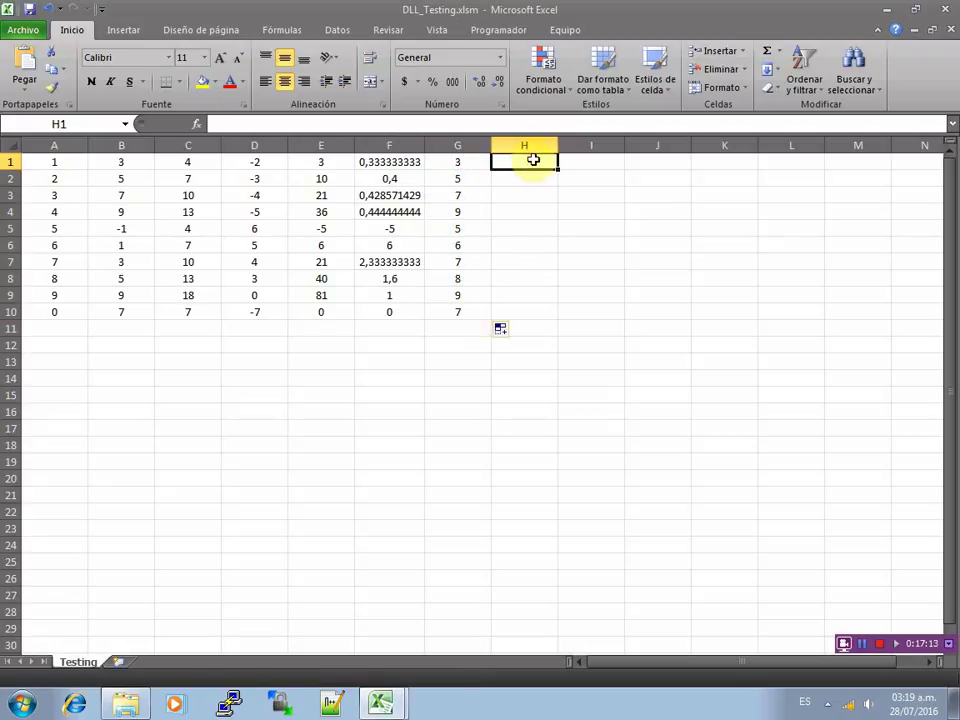
type("=")
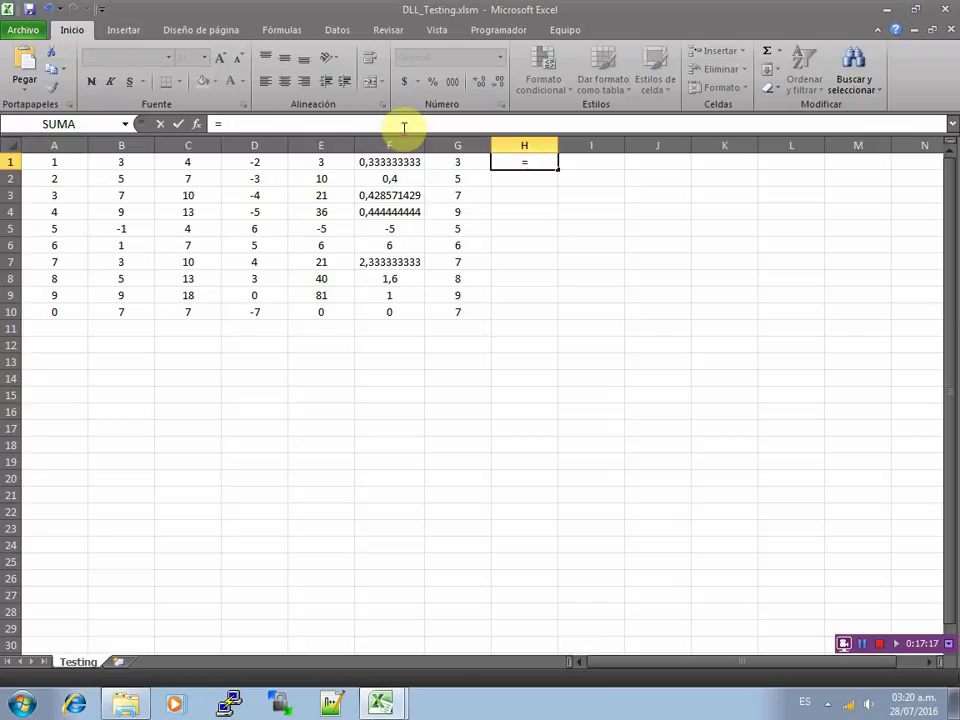
type("-fmaximo")
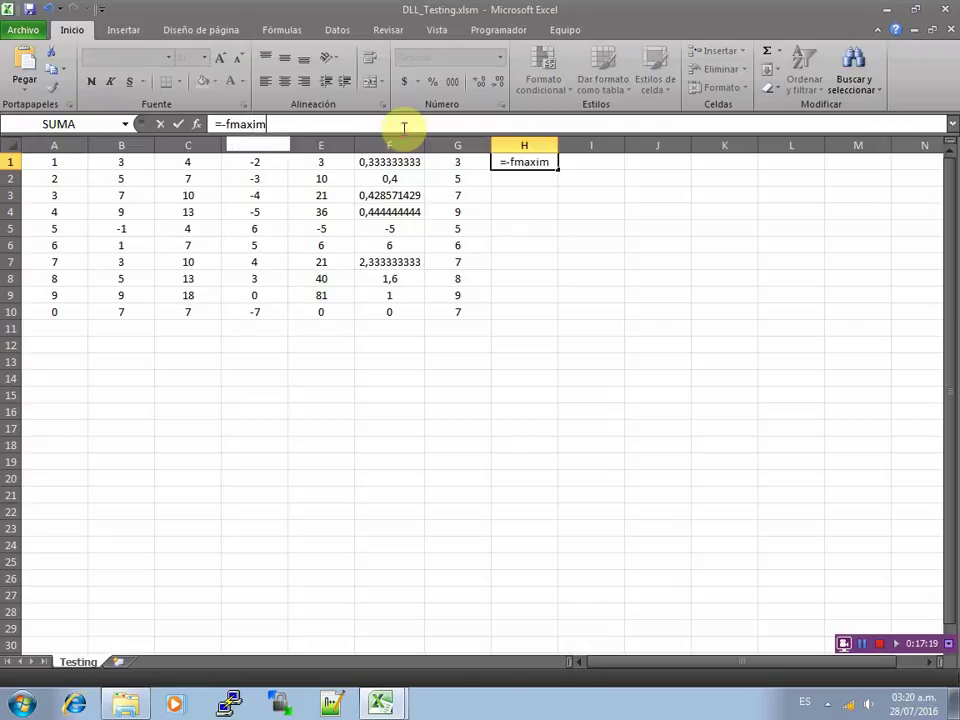
type("(")
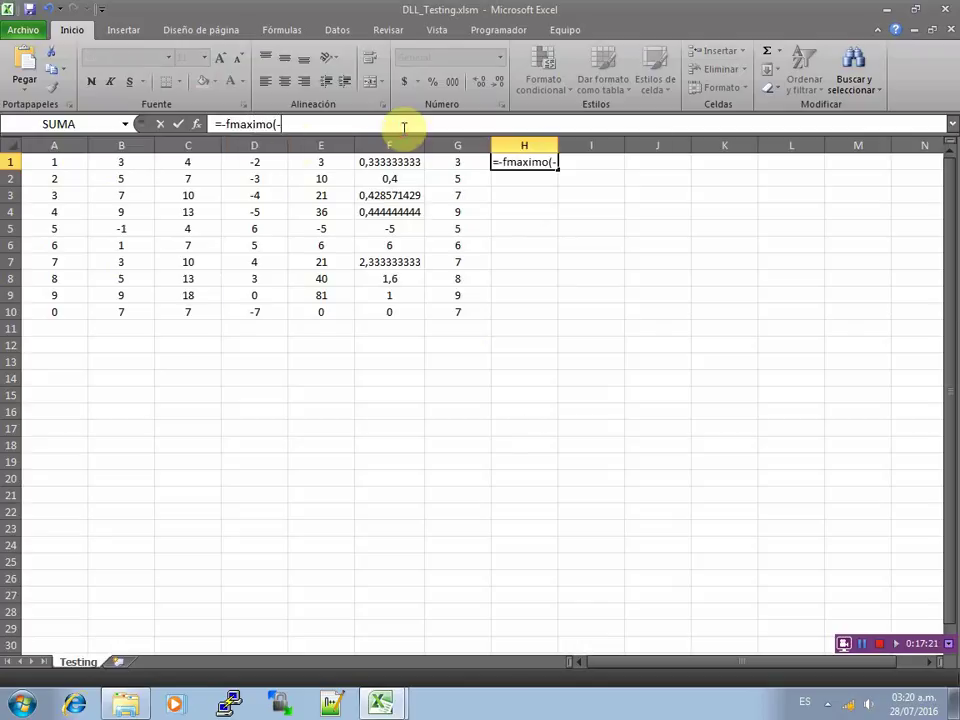
left_click(66, 162)
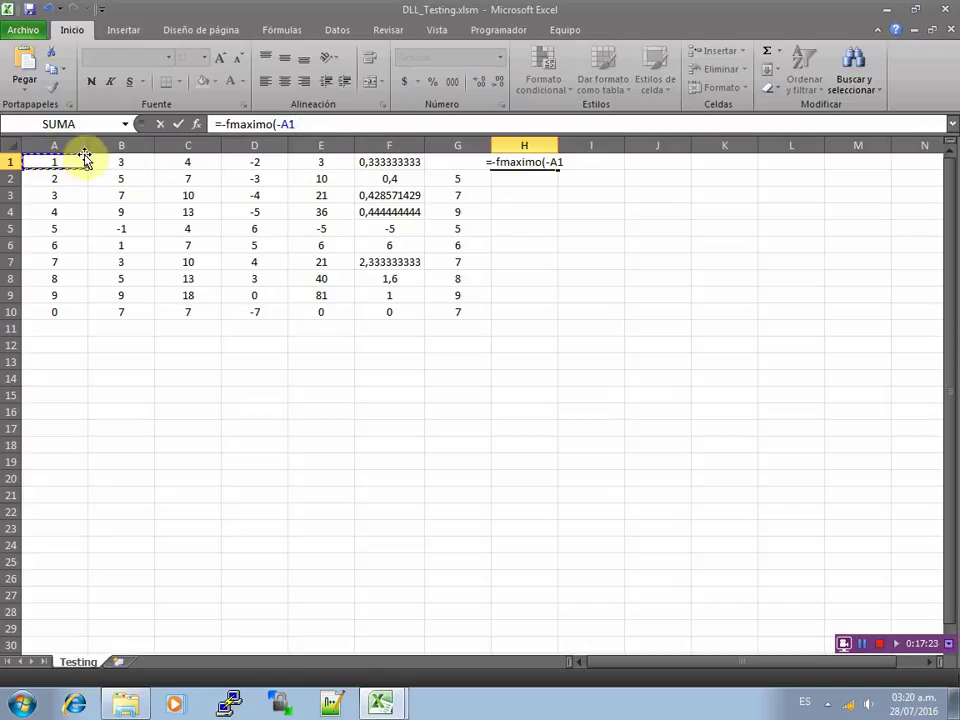
type(";-")
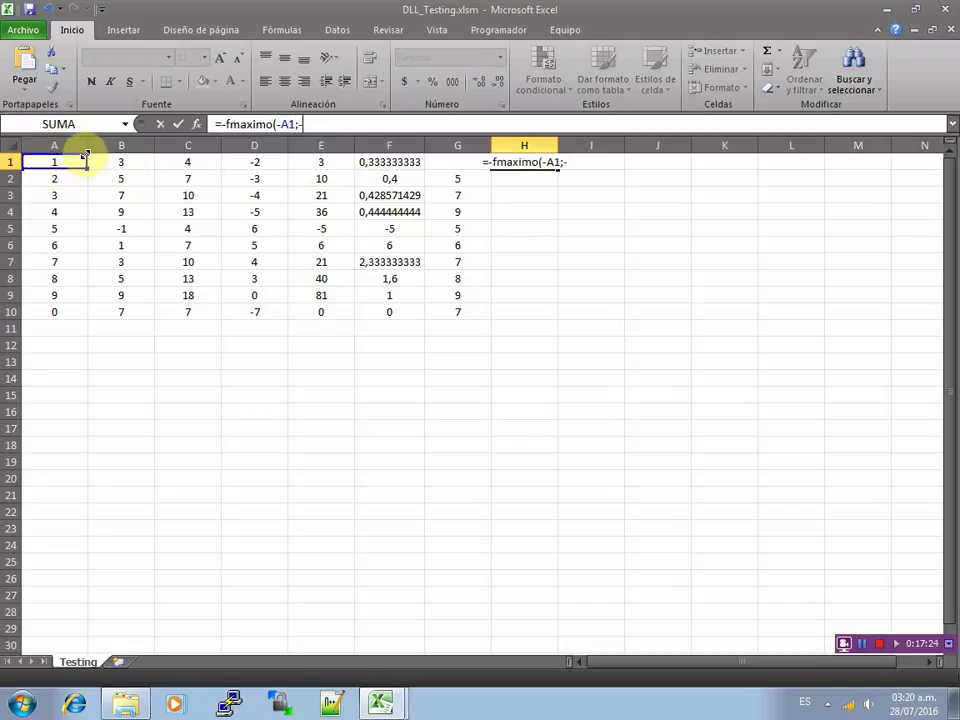
left_click(139, 165)
type(")")
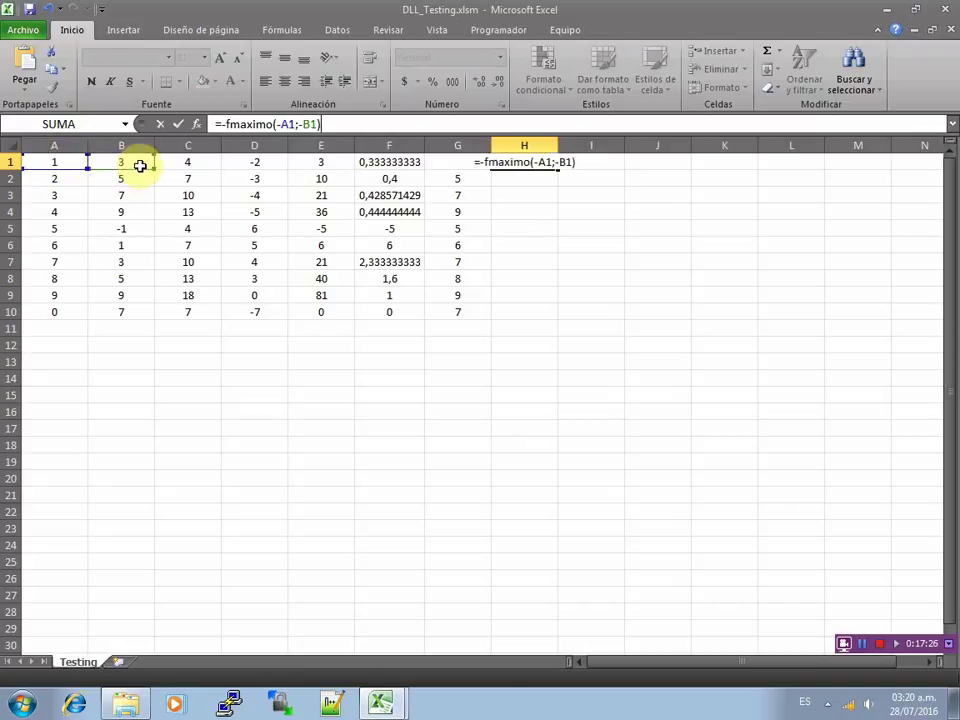
key("Return")
key("Up")
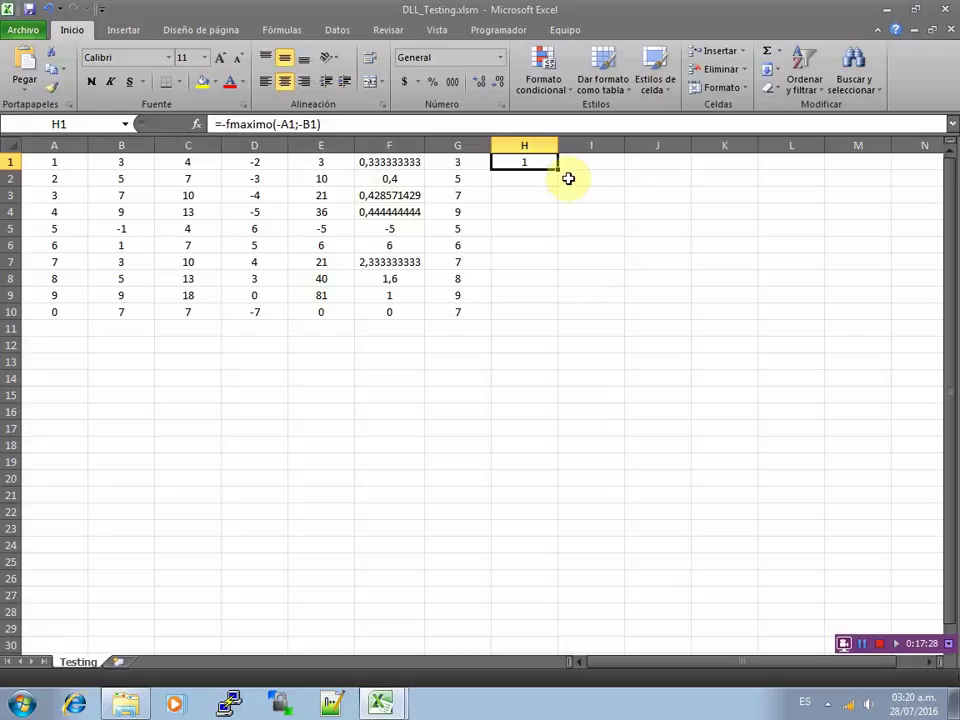
left_click_drag(556, 169, 540, 313)
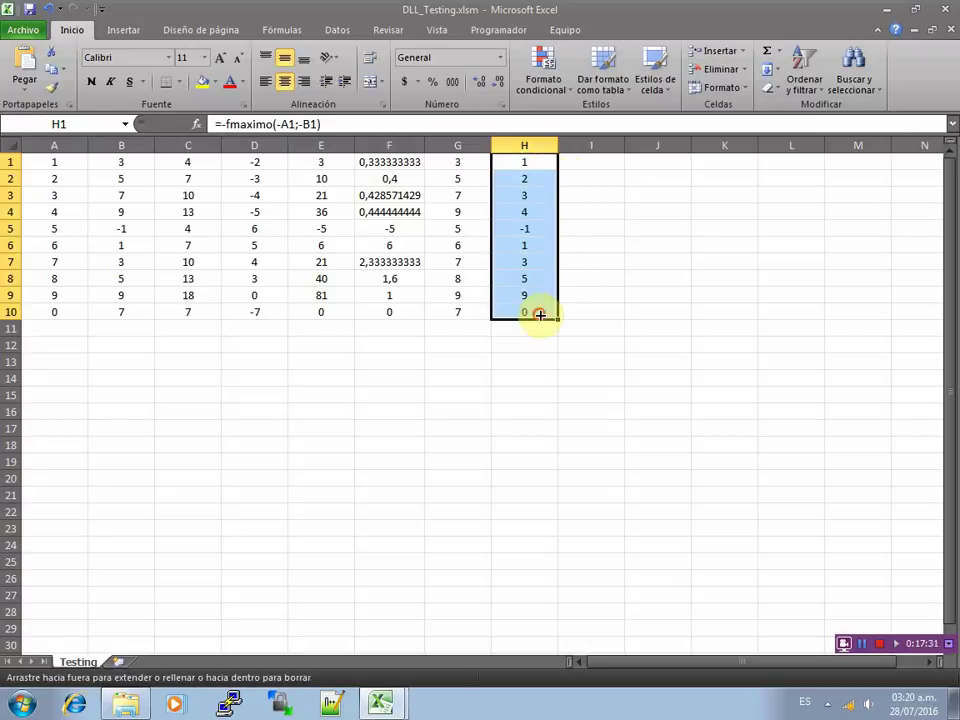
Enter =fminimo(A1;B1) in cell I1 and fill the formula down through I10
left_click(600, 160)
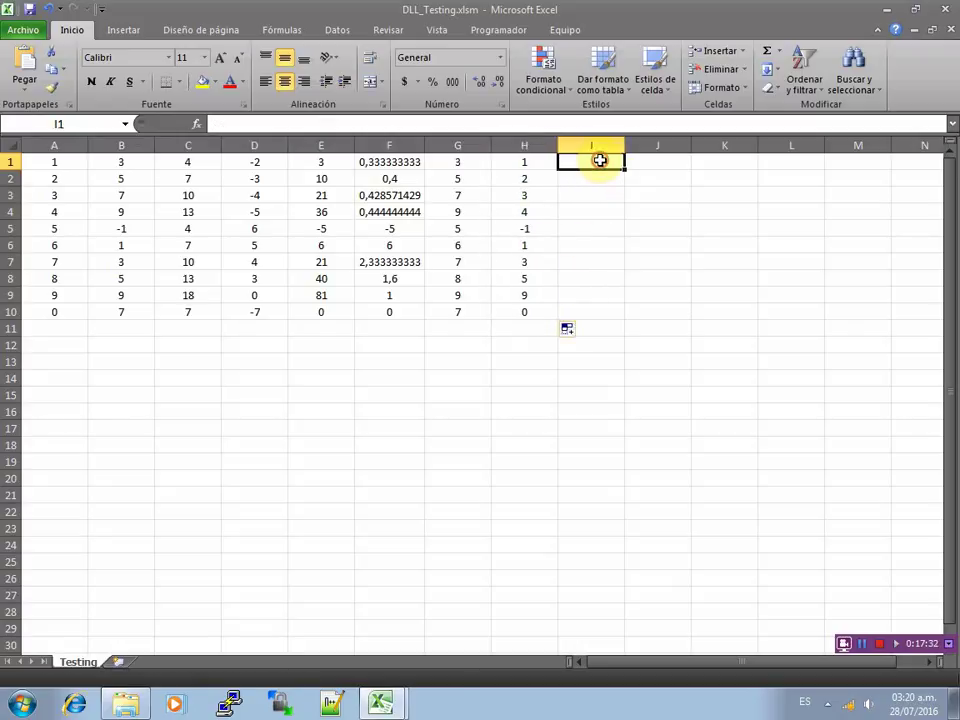
left_click(466, 118)
type("=fm")
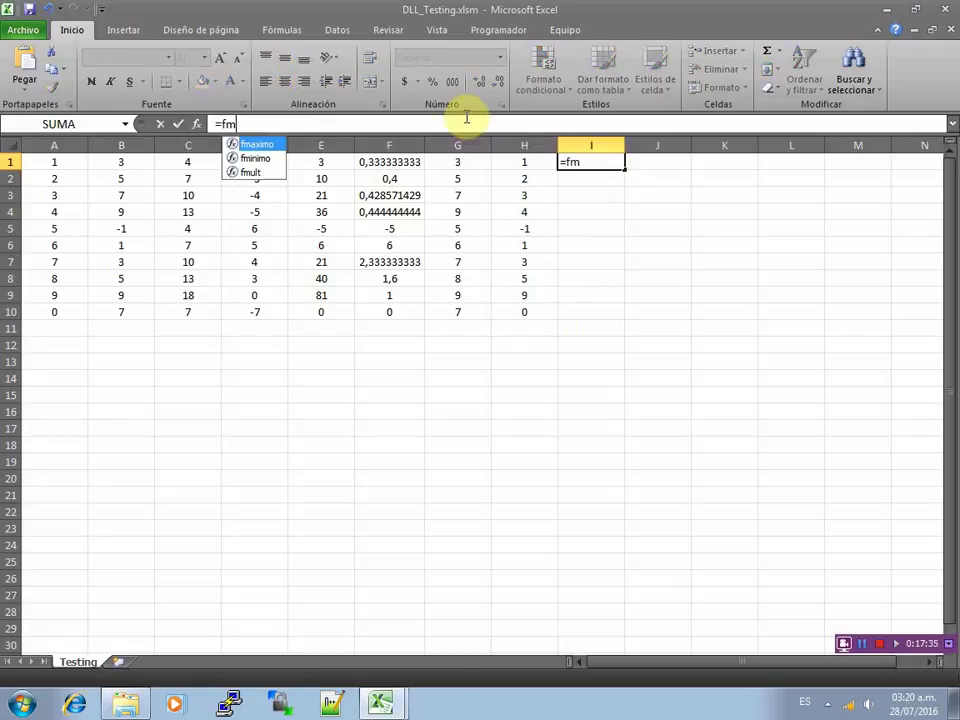
type("inimo(")
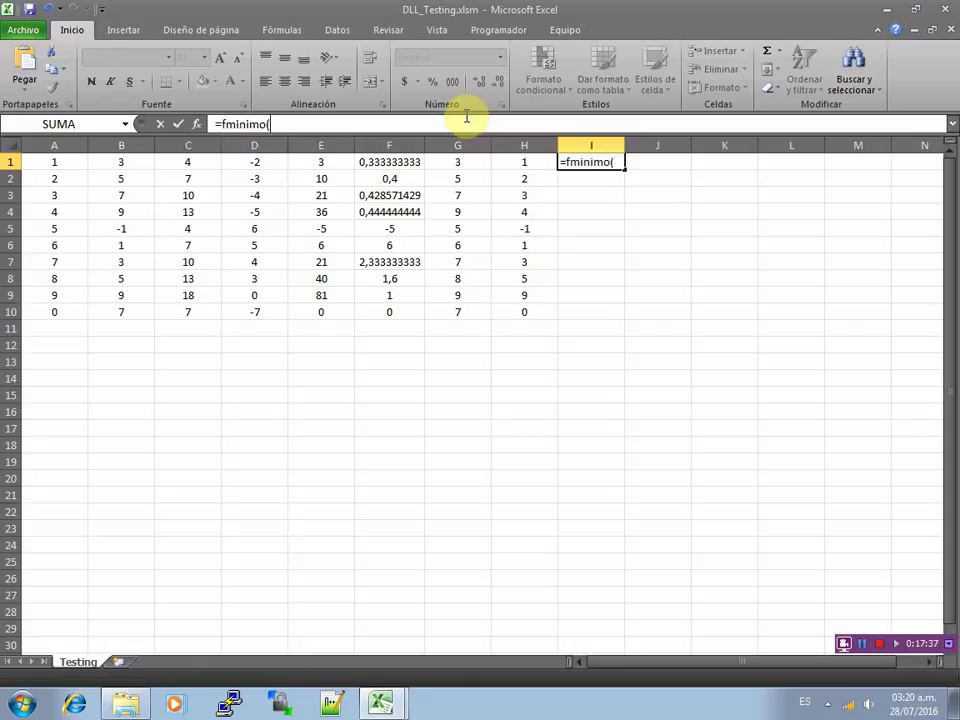
left_click(52, 162)
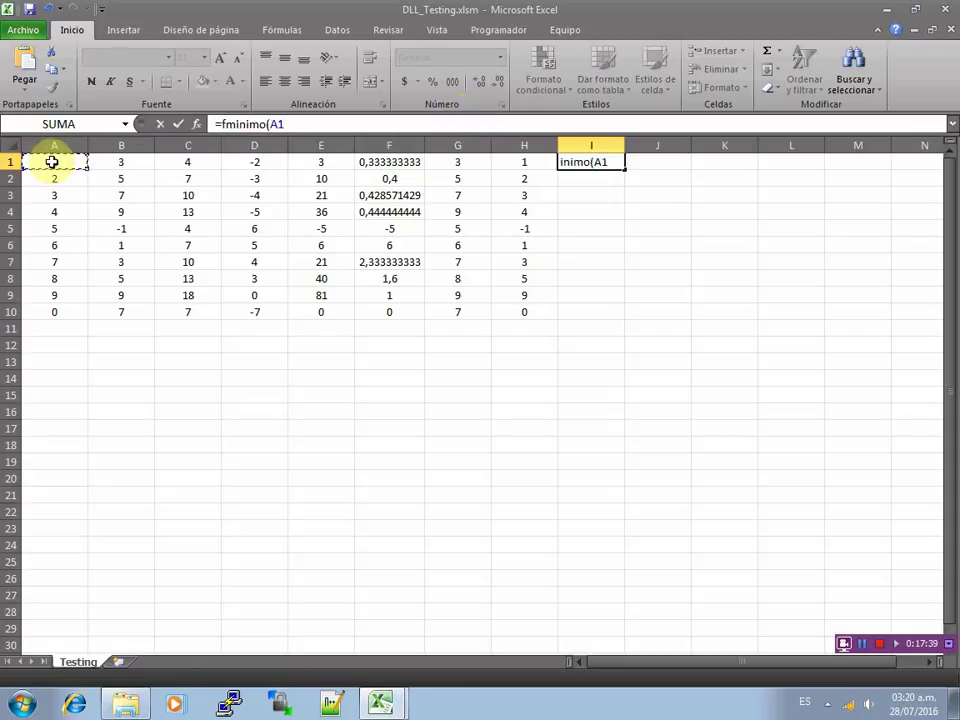
left_click(111, 162)
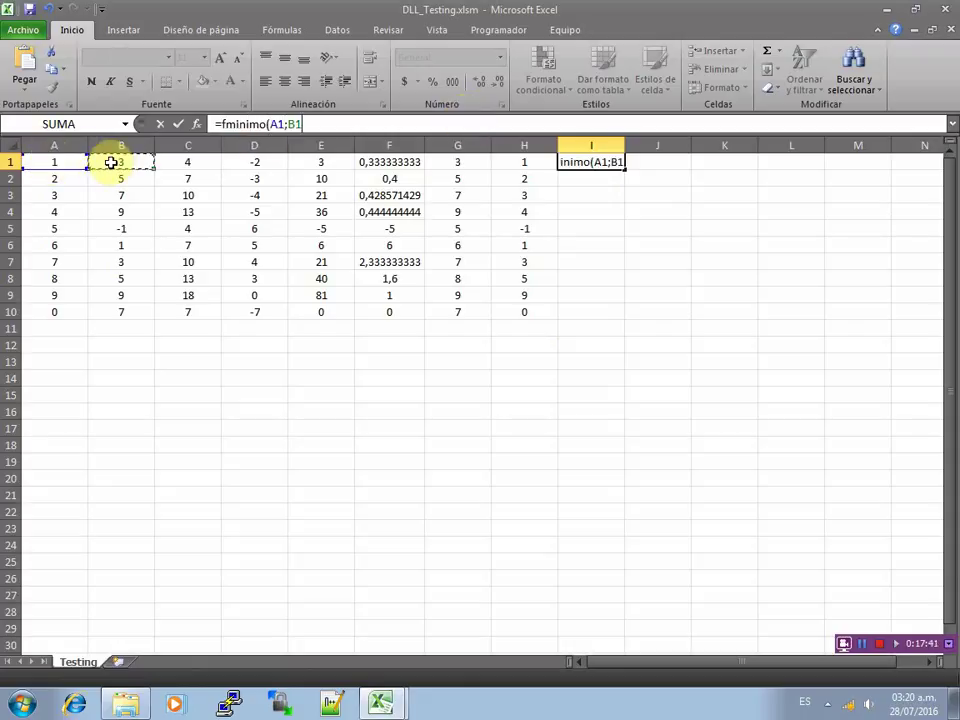
key("Return")
key("Up")
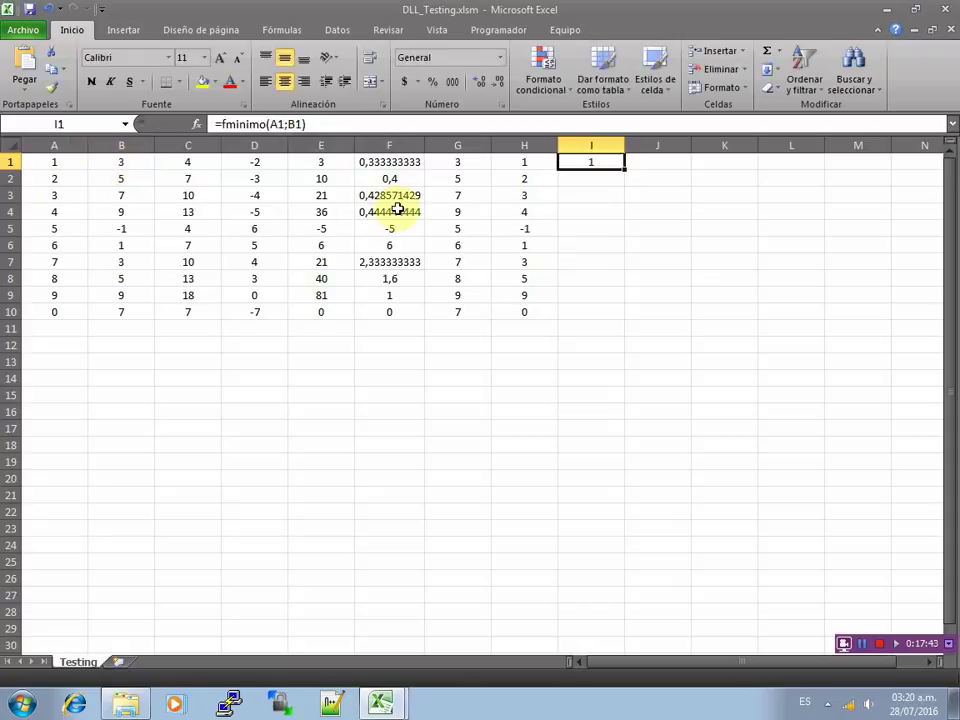
left_click_drag(625, 170, 620, 314)
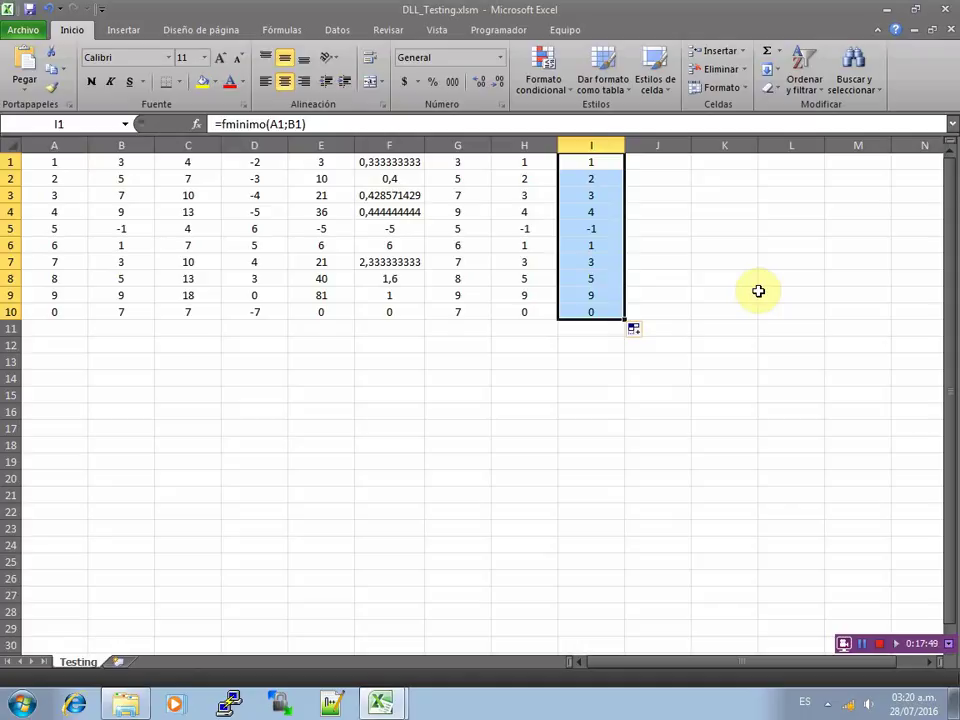
Hide every row from row 11 down to the end of the sheet
left_click(69, 327)
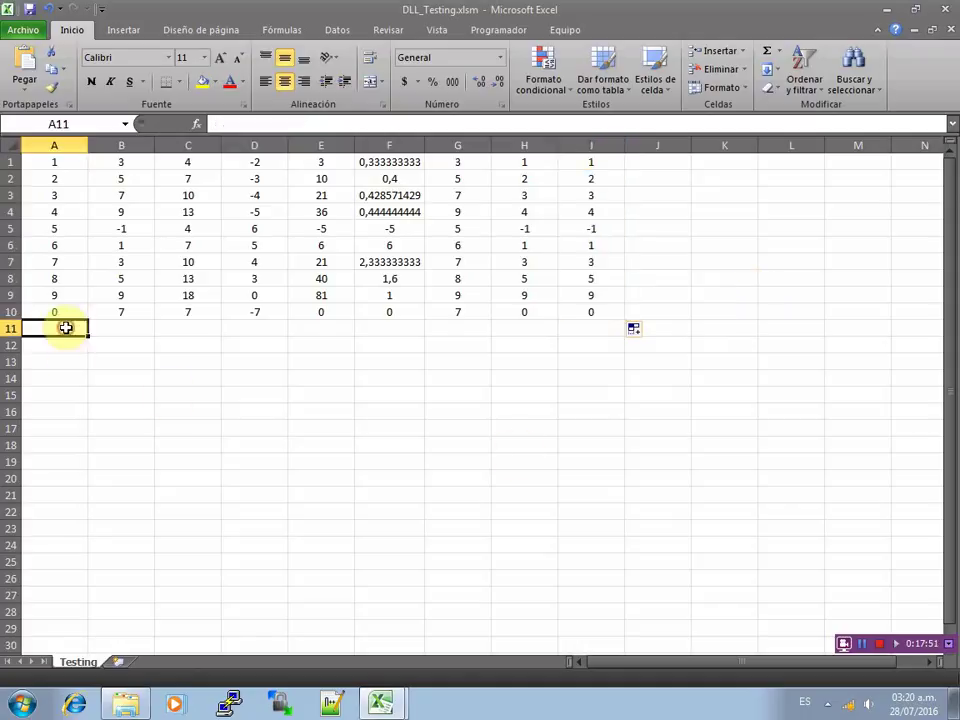
key("ctrl+shift+Down")
key("shift+space")
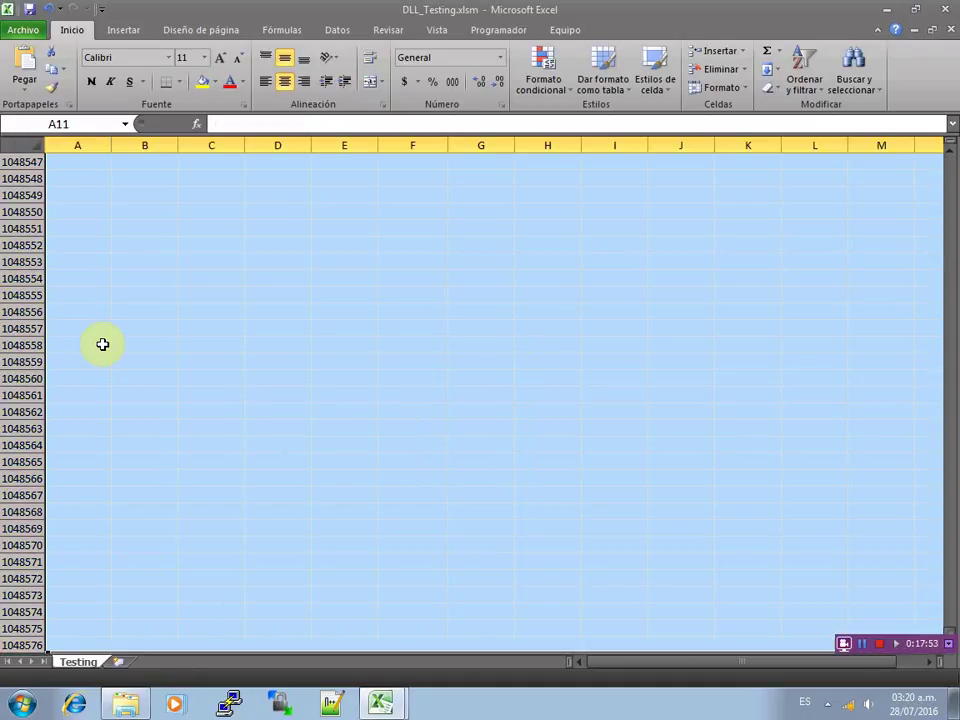
right_click(532, 384)
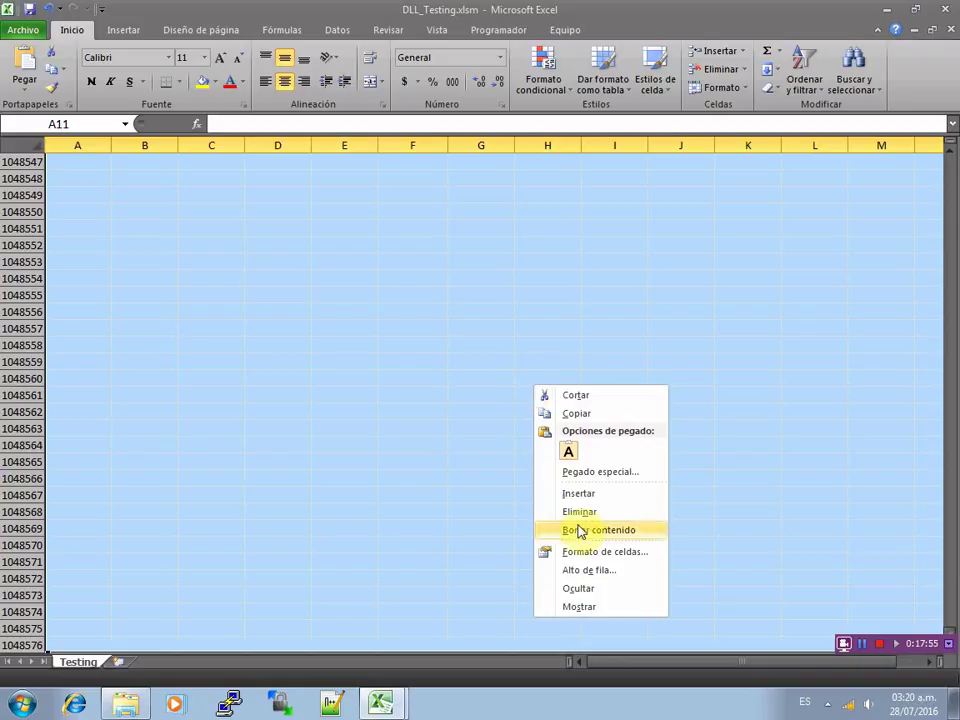
left_click(605, 585)
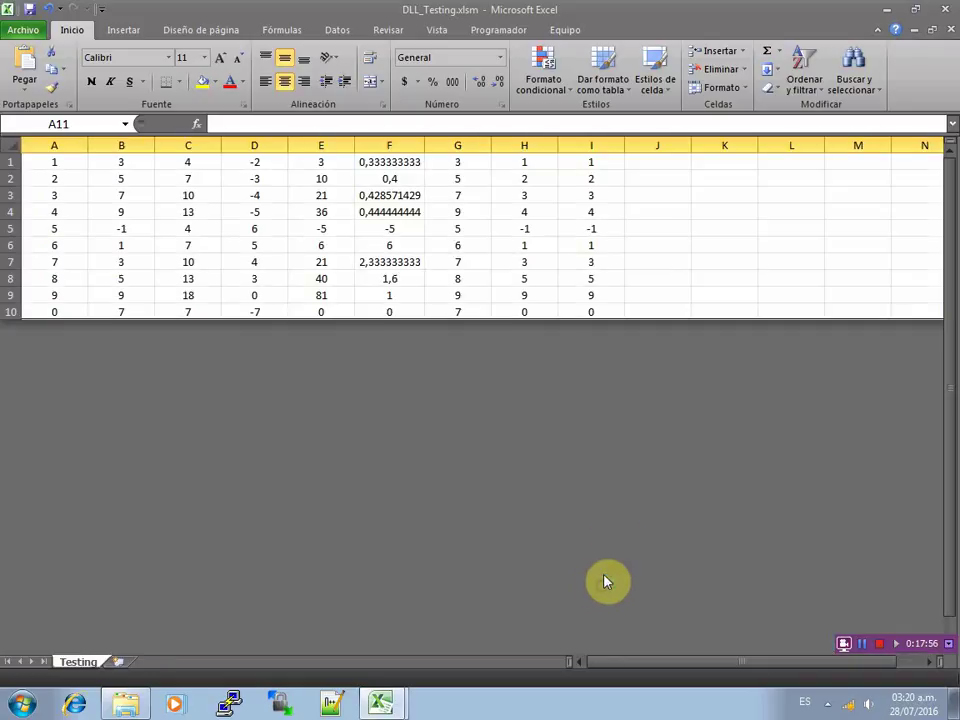
Turn off the display of gridlines, row and column headings, and the formula bar
left_click(437, 30)
left_click(216, 82)
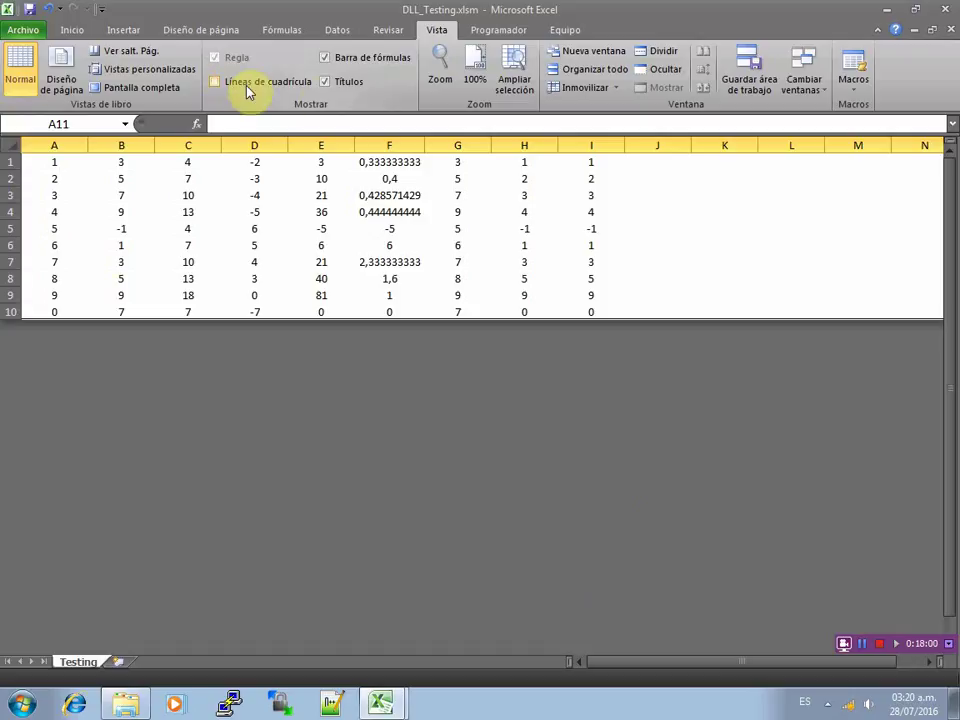
left_click(325, 82)
left_click(324, 58)
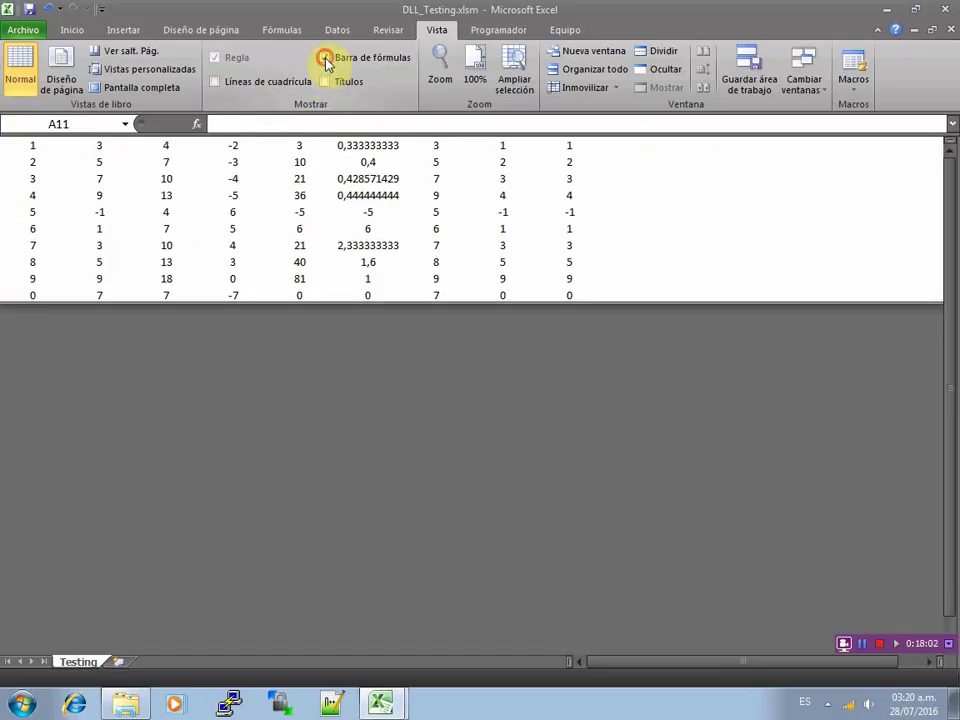
Select all cells of the Testing sheet and clear their contents
left_click(602, 124)
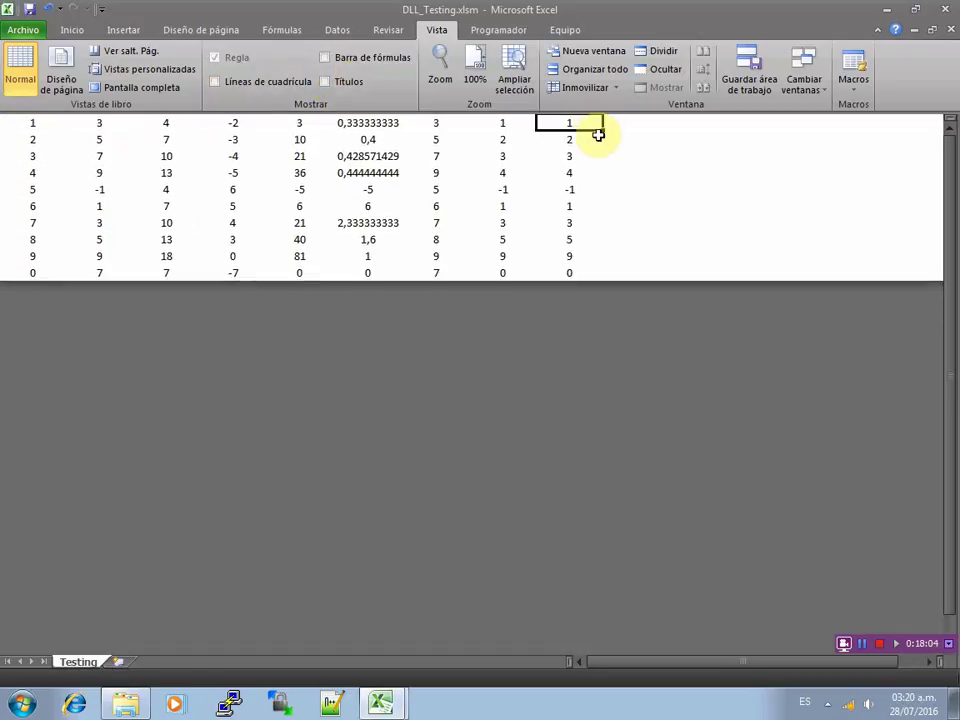
key("ctrl+a")
key("Delete")
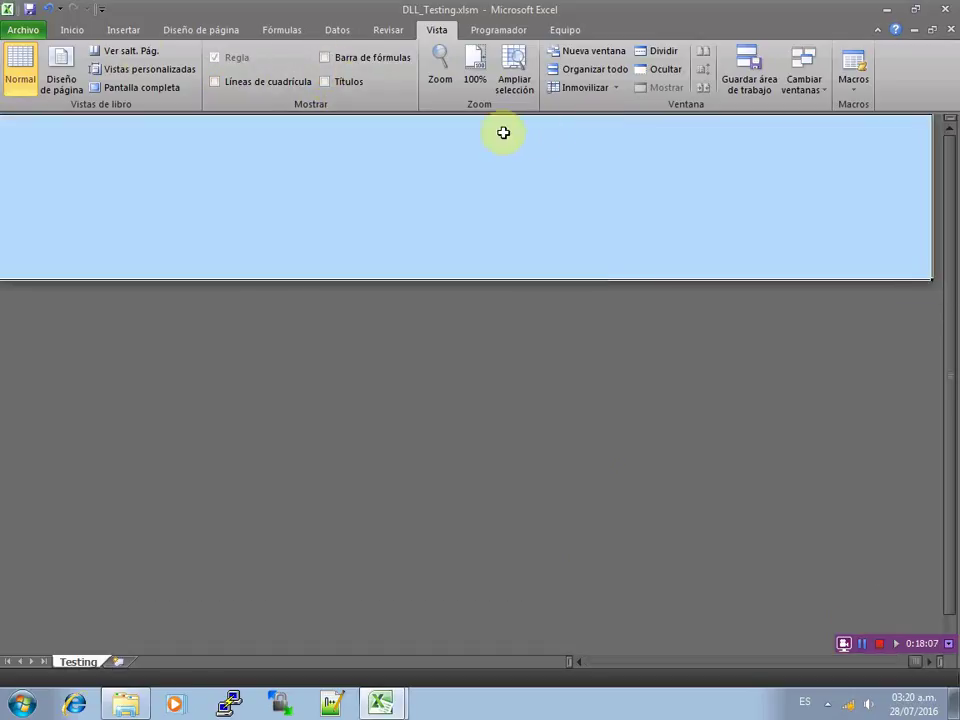
left_click(66, 30)
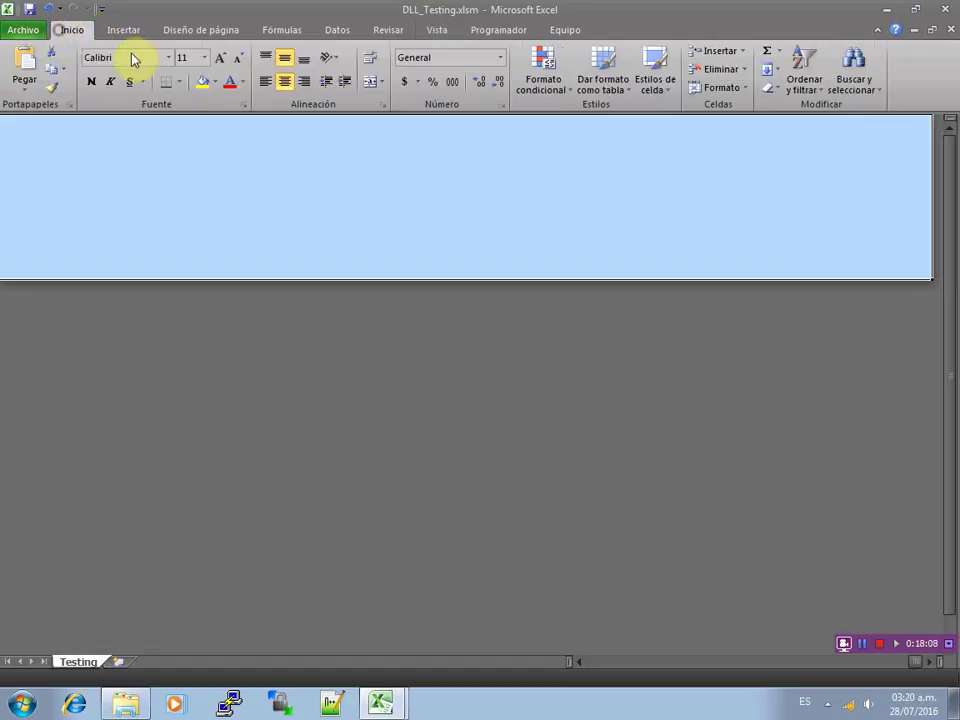
Hide the selected empty columns from column J to the end of the Testing sheet
left_click(742, 88)
mouse_move(784, 237)
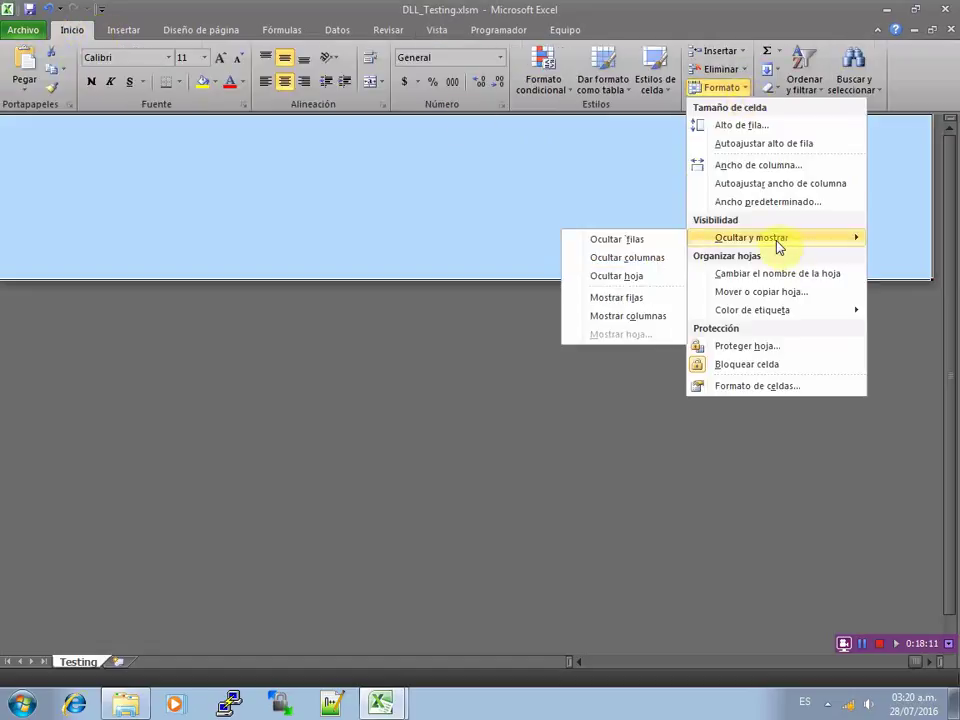
left_click(640, 260)
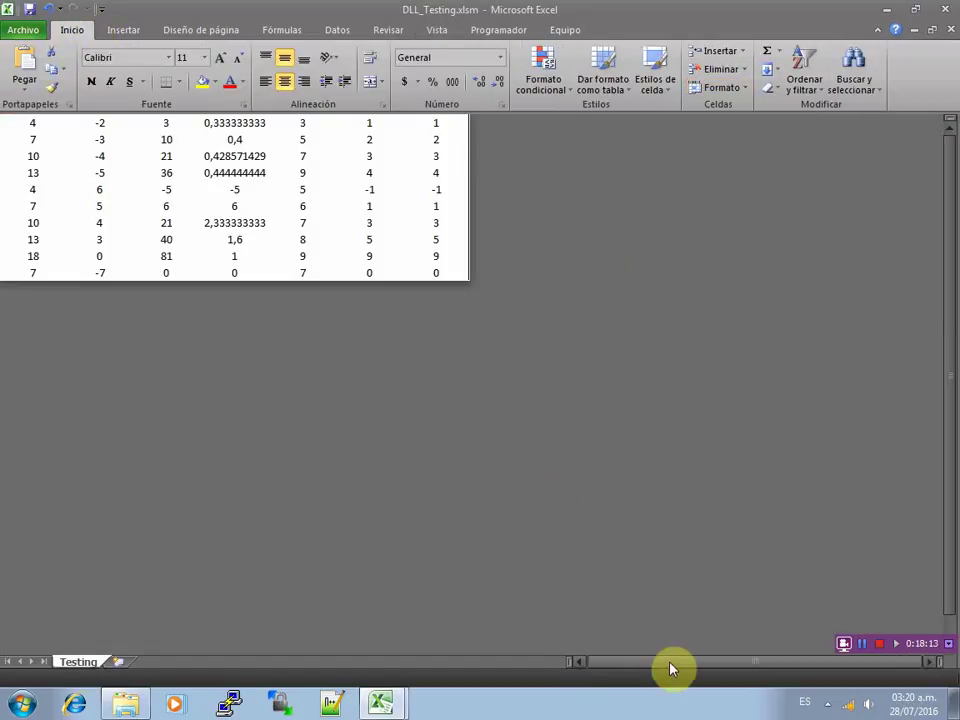
left_click(577, 661)
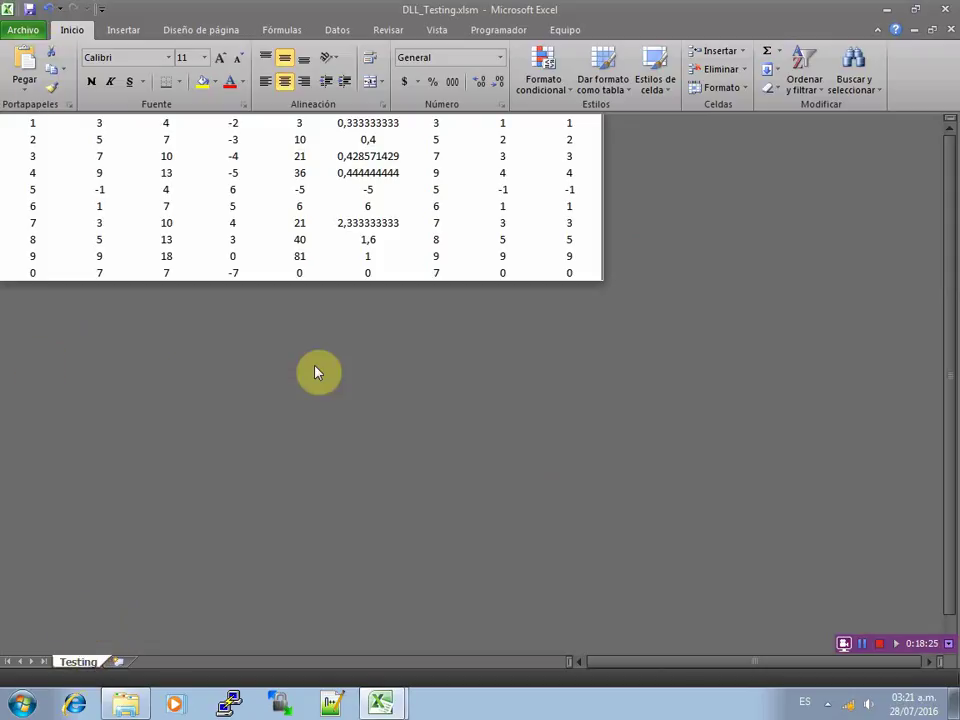
In the Test macro's code, prefix the fsuma(1, 5) message box argument with the text "La suma es = " joined by &
left_click(505, 32)
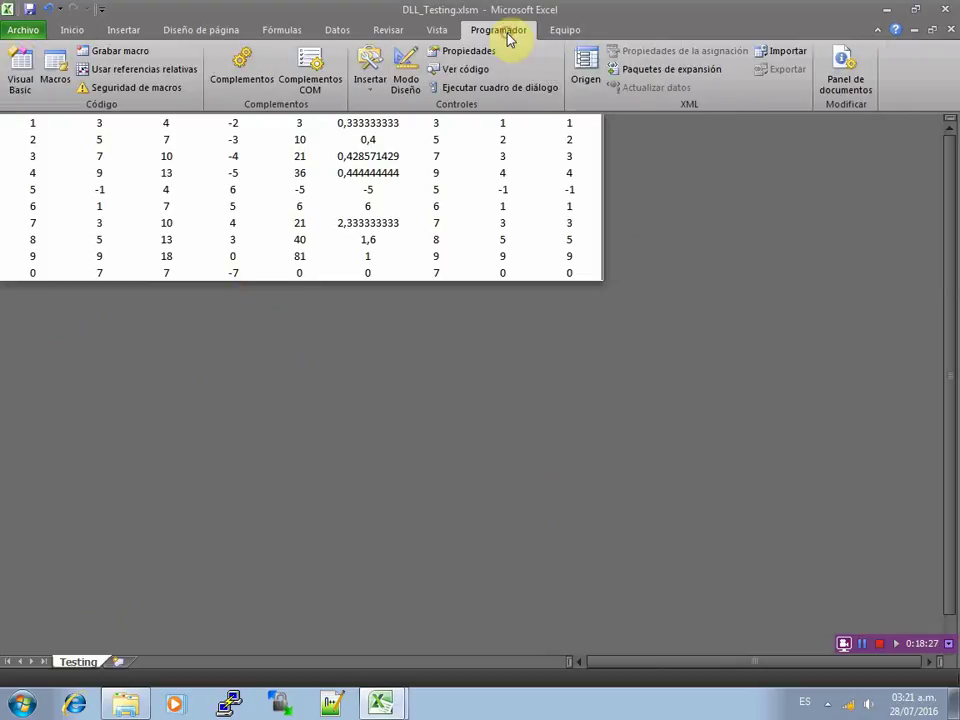
left_click(22, 68)
left_click(271, 208)
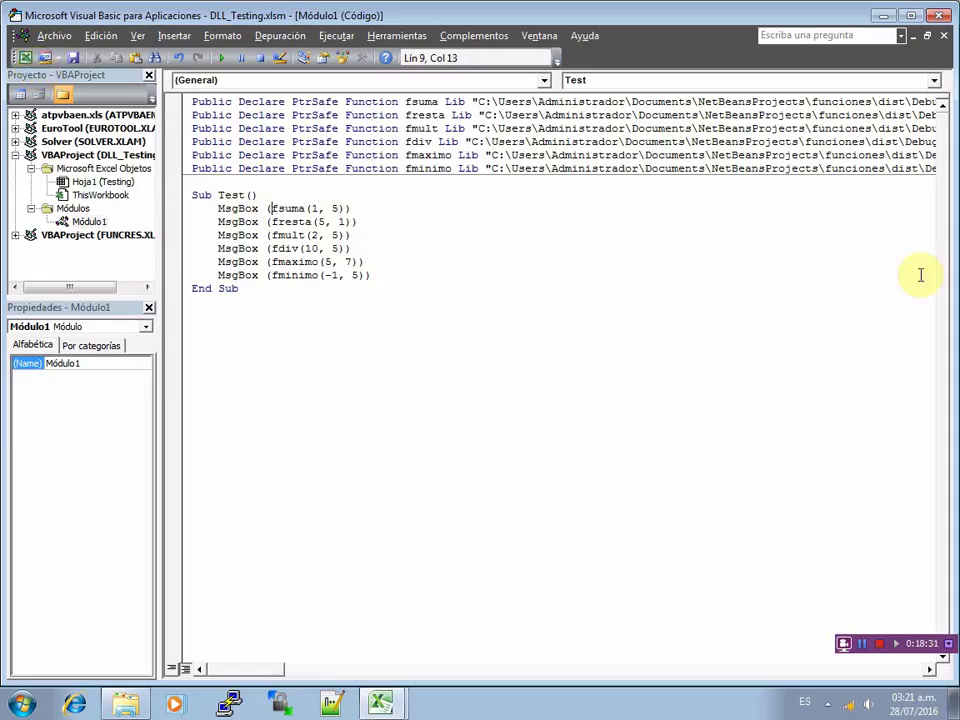
type("\"\"")
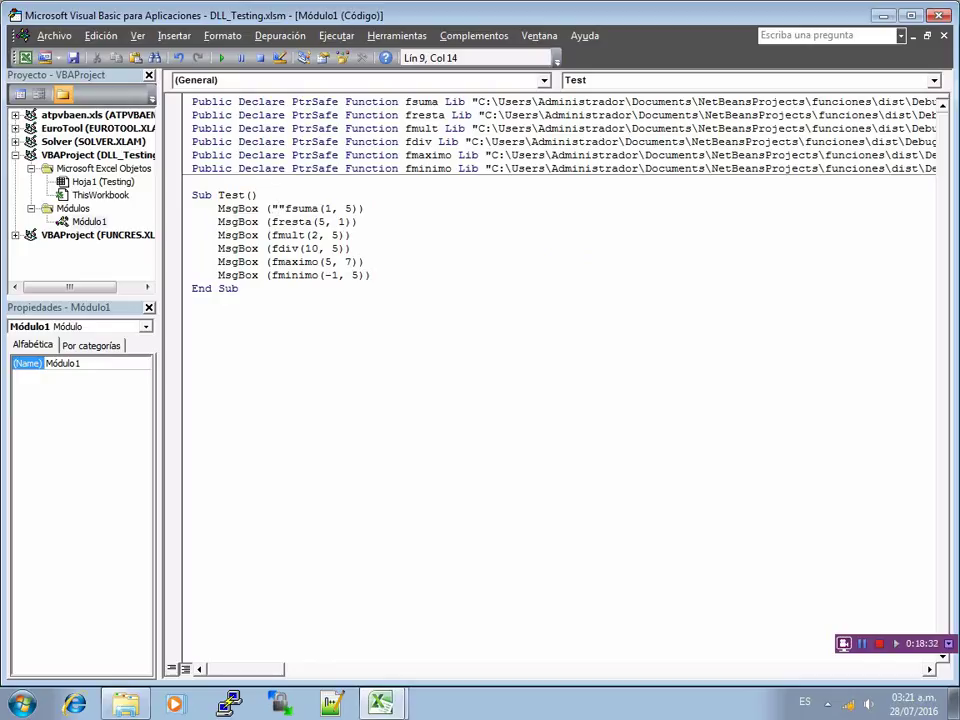
type("a suma es")
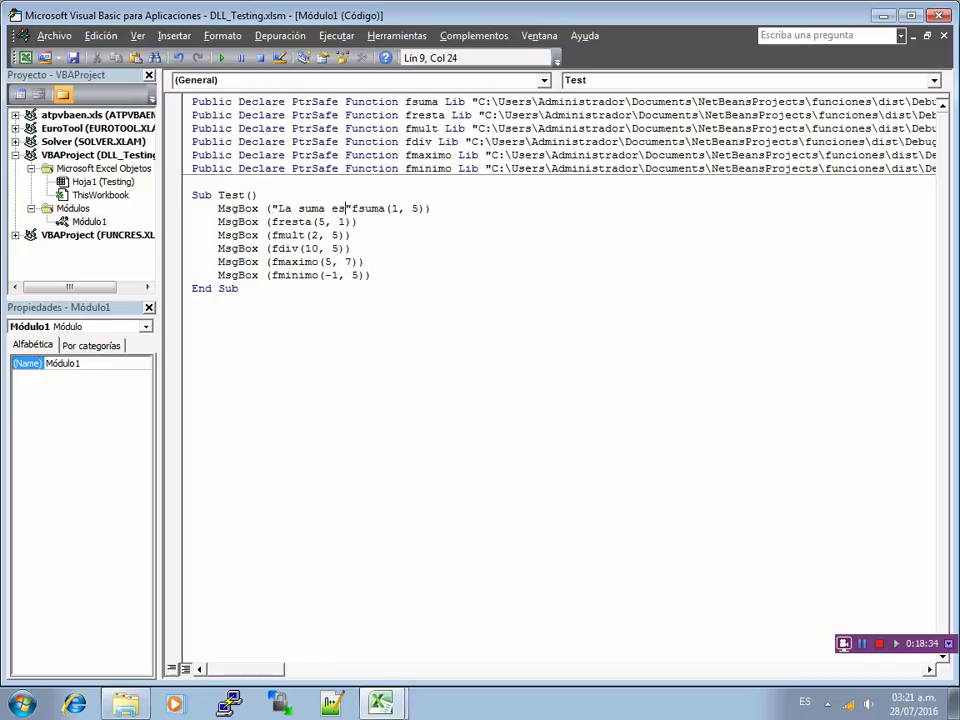
type(" = ")
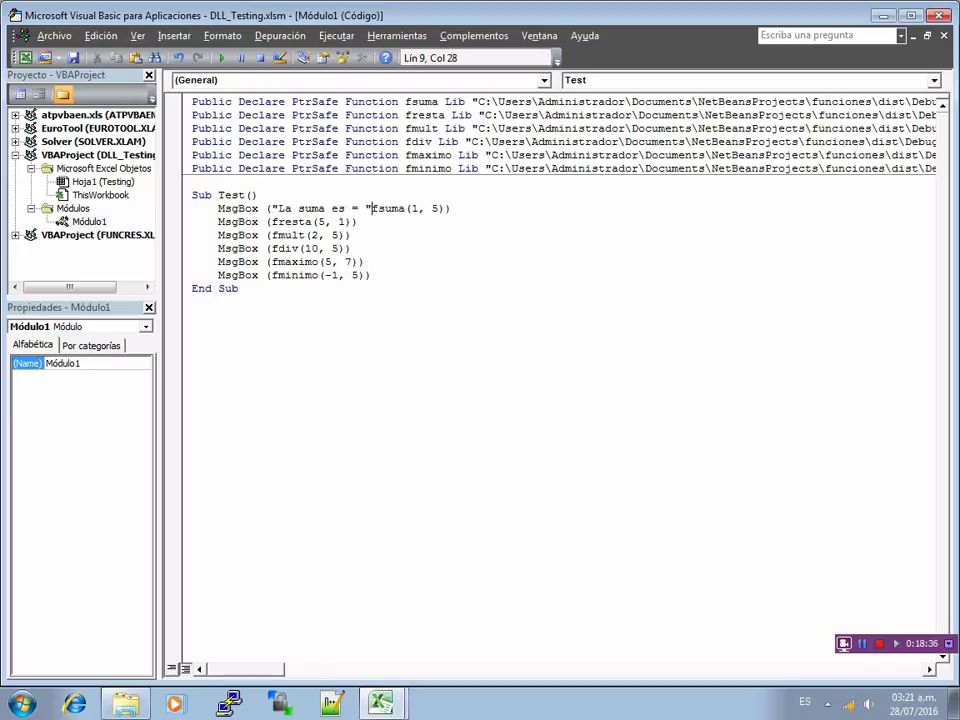
type(" &")
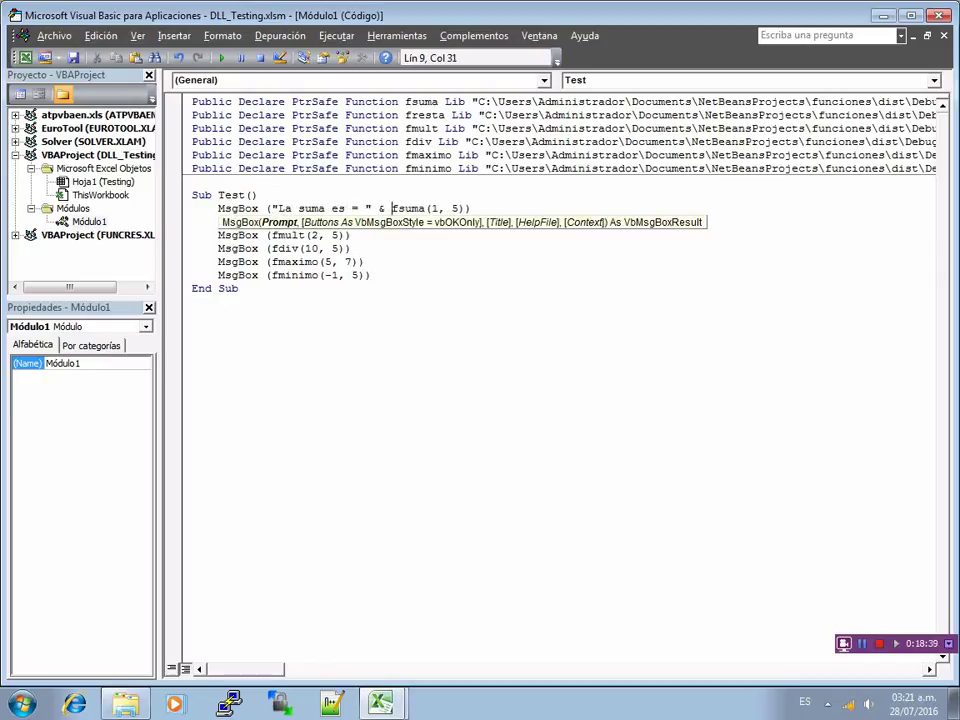
key("Down")
Prefix the fresta(5, 1) message box argument with the text "La resta es = " joined by &
left_click(277, 221)
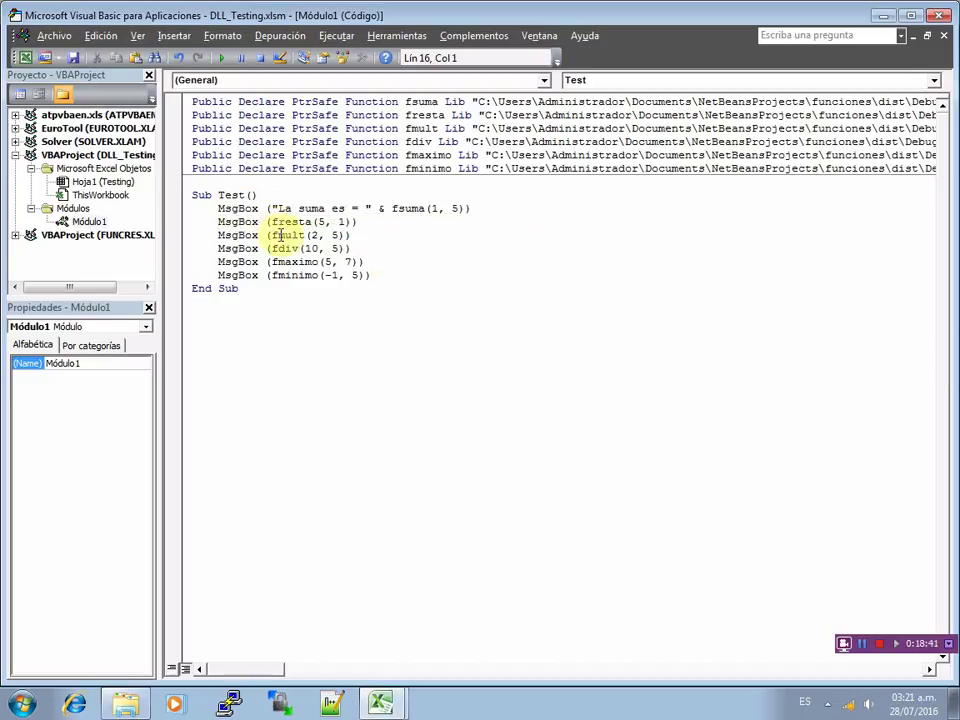
type("\"\"")
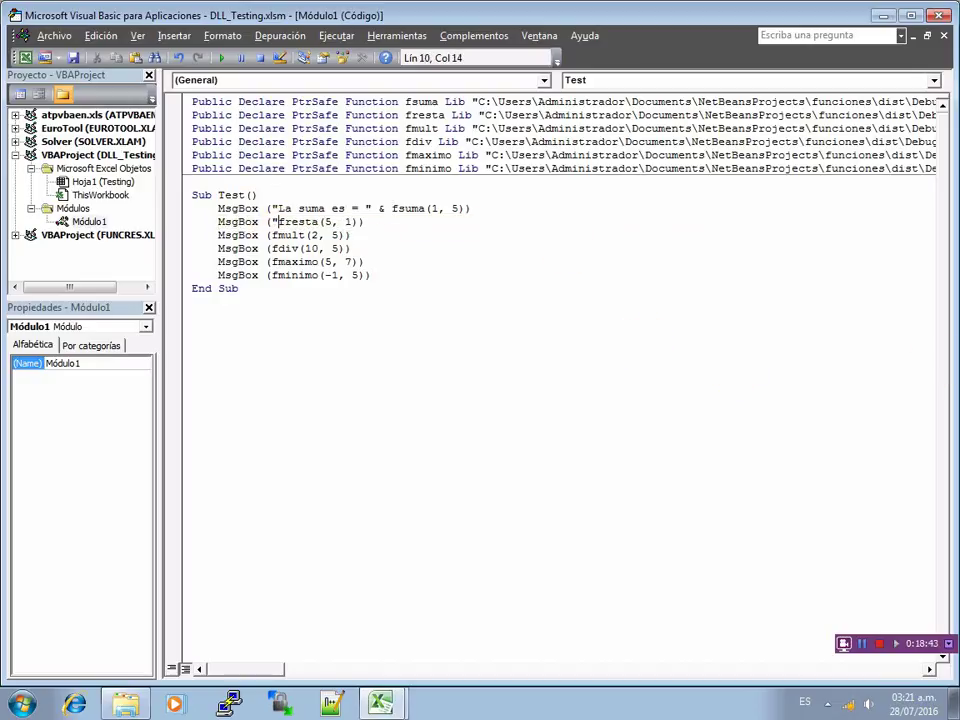
type("La resta es ")
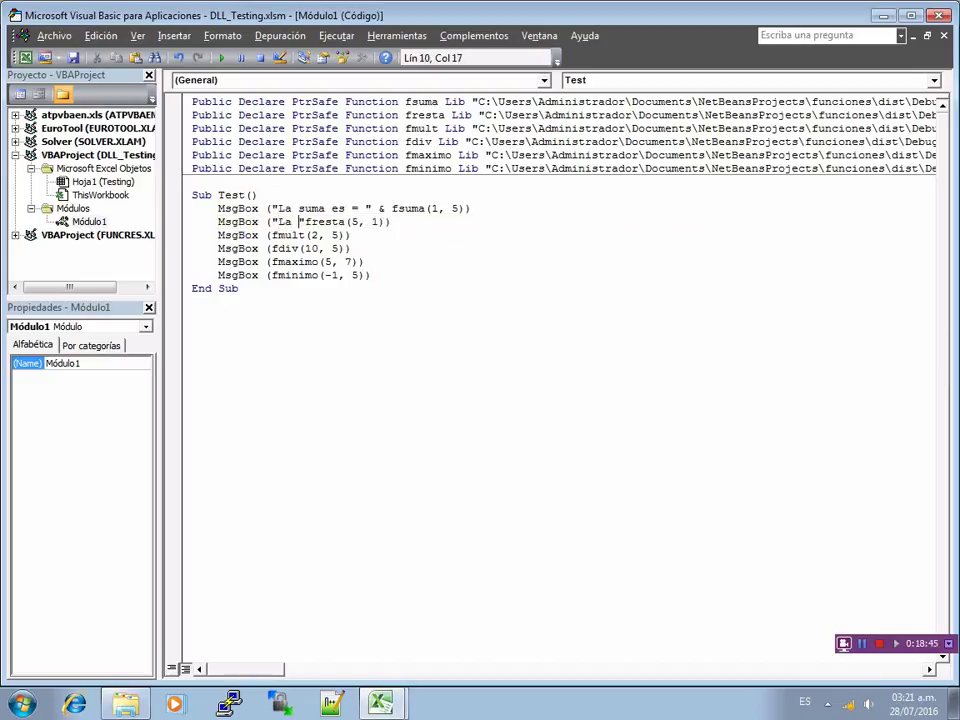
type("= ")
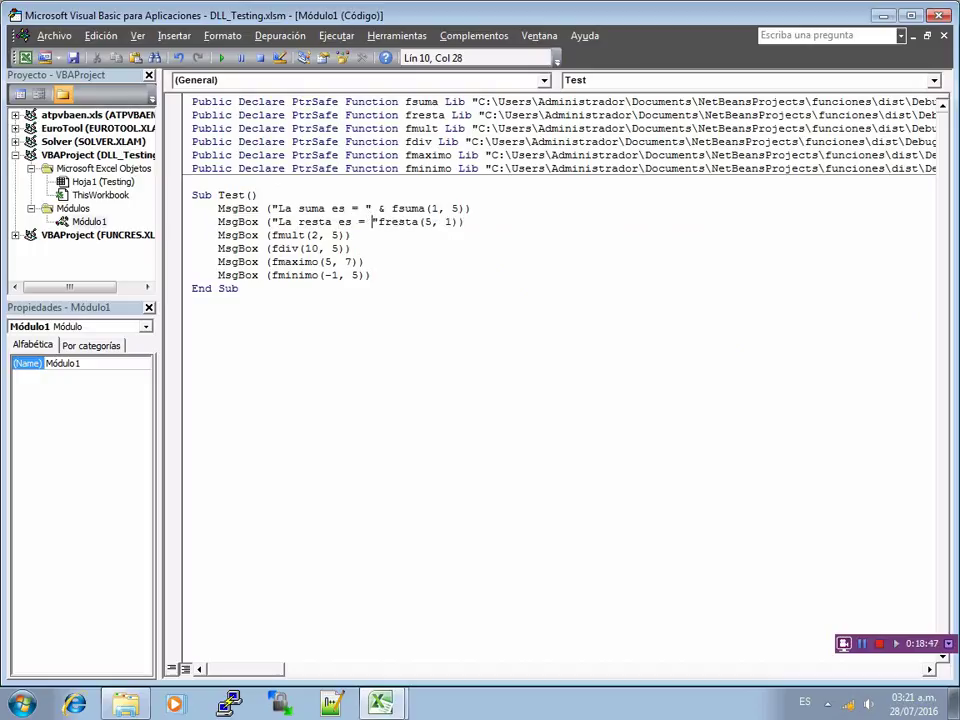
type(" &")
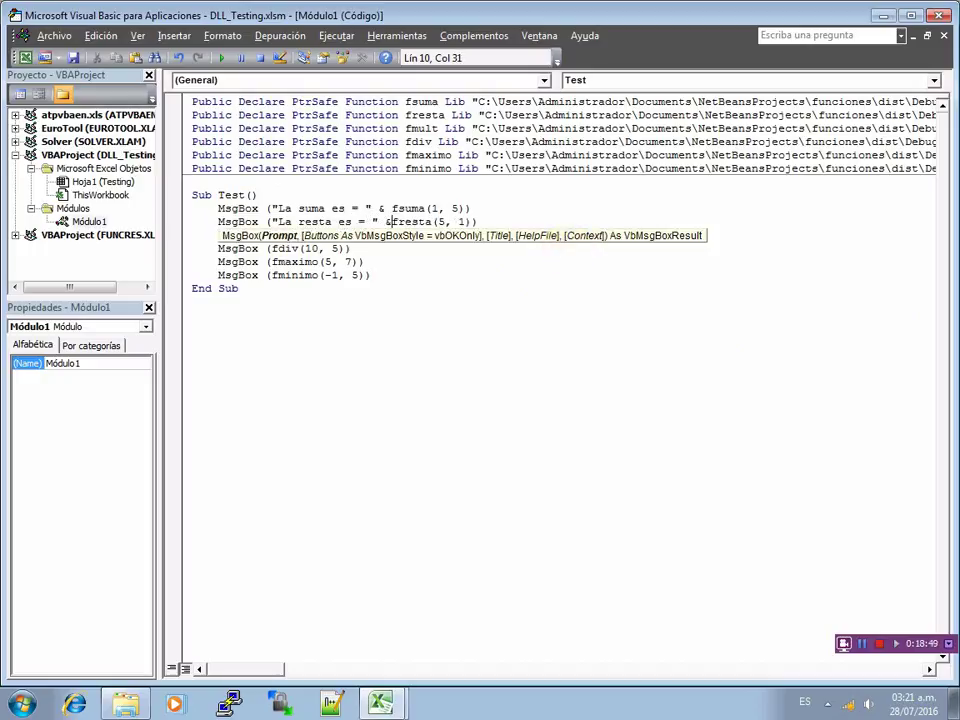
left_click(619, 302)
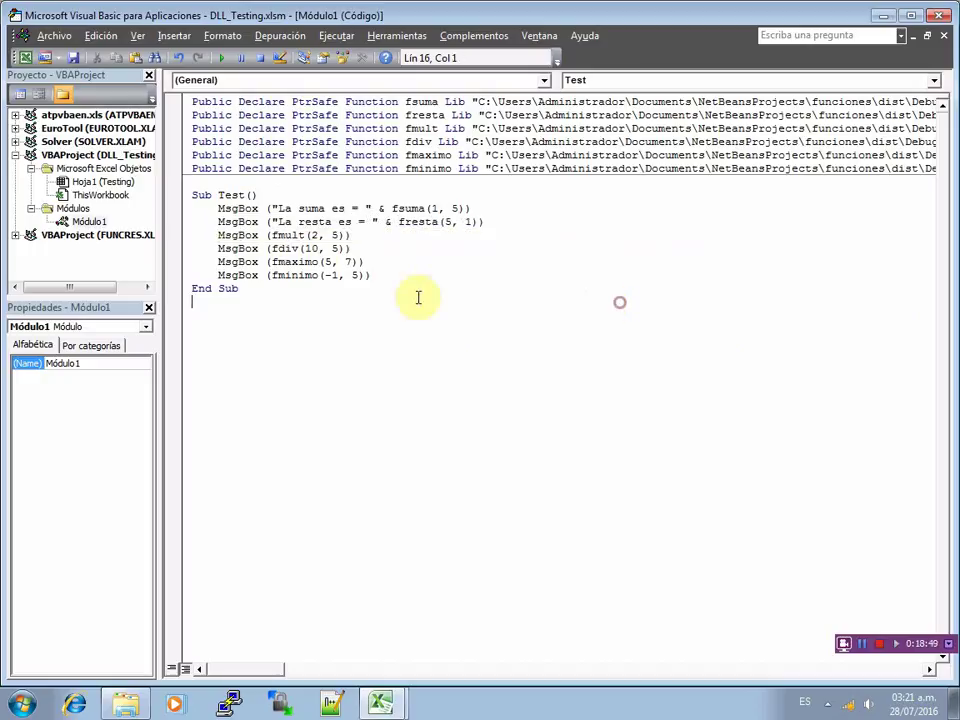
Prefix the fmult(2, 5) message box argument with the text "La multiplicación es = " joined by &
left_click(271, 236)
type("\"\"")
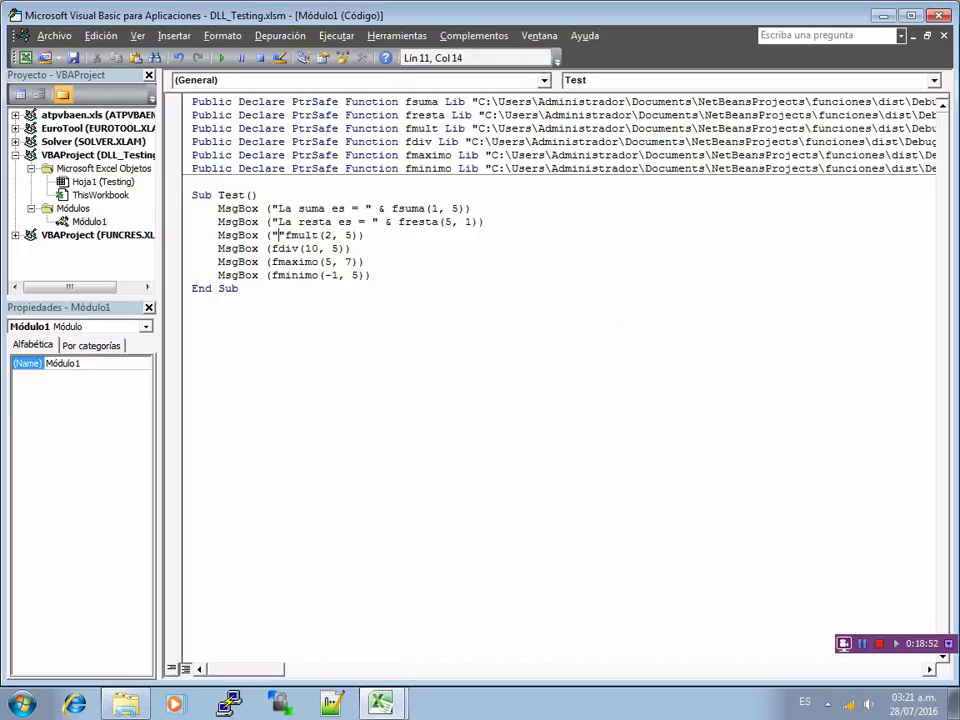
type("La ")
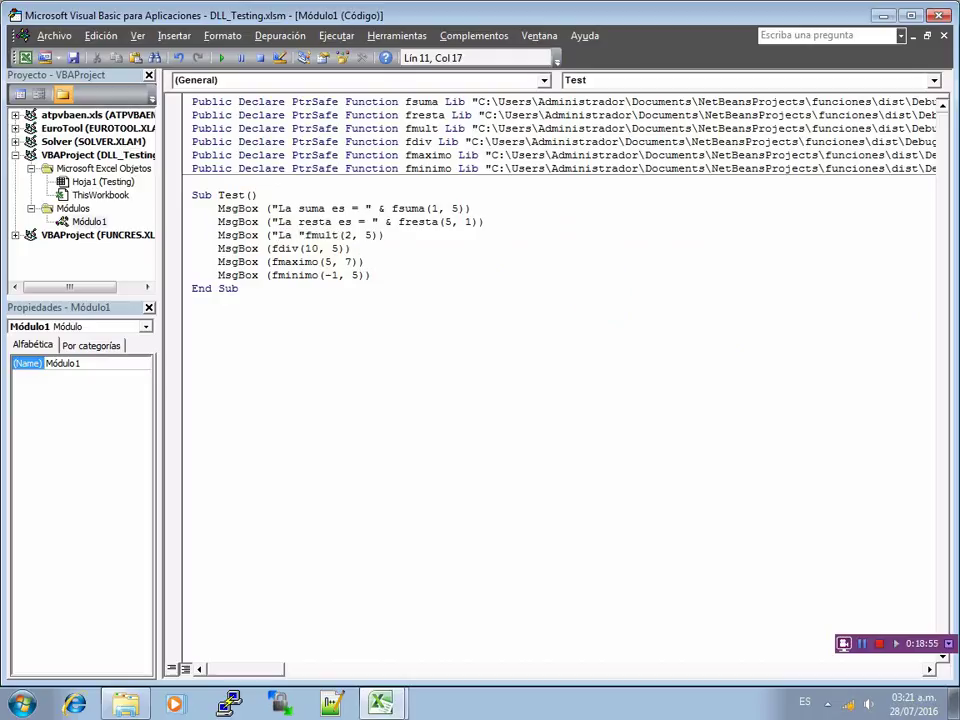
type("multiplic")
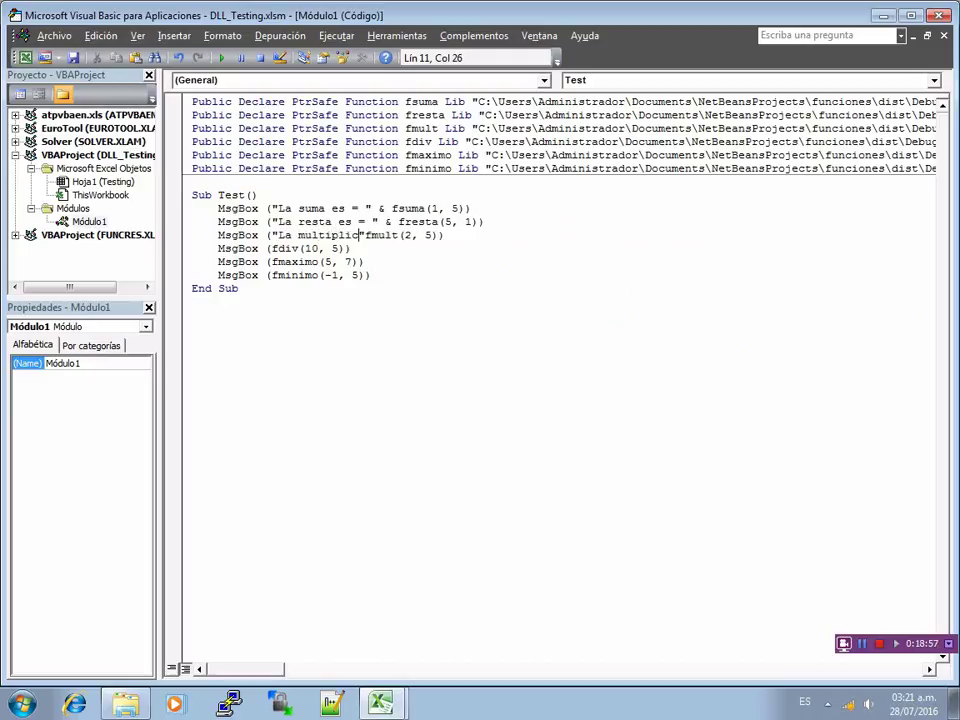
type("ación ")
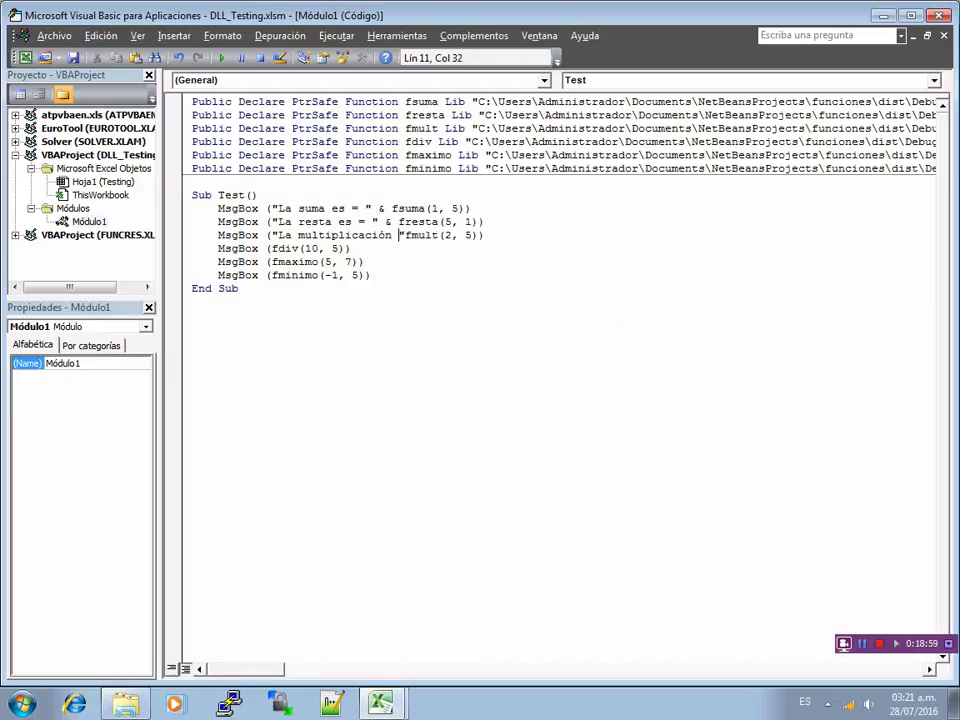
type("es = \" ")
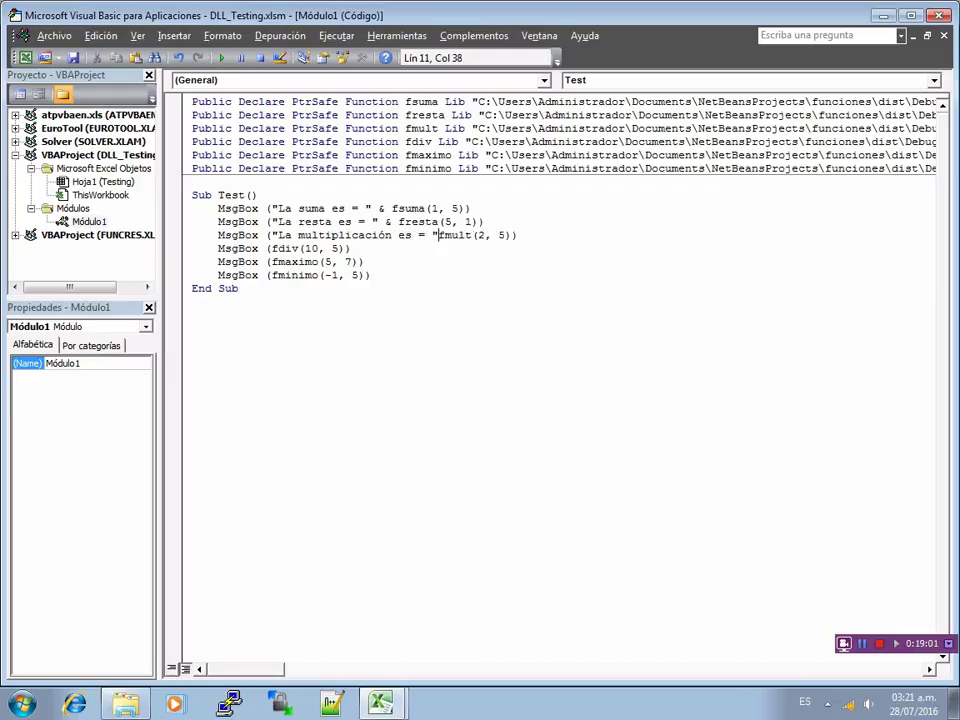
type("&")
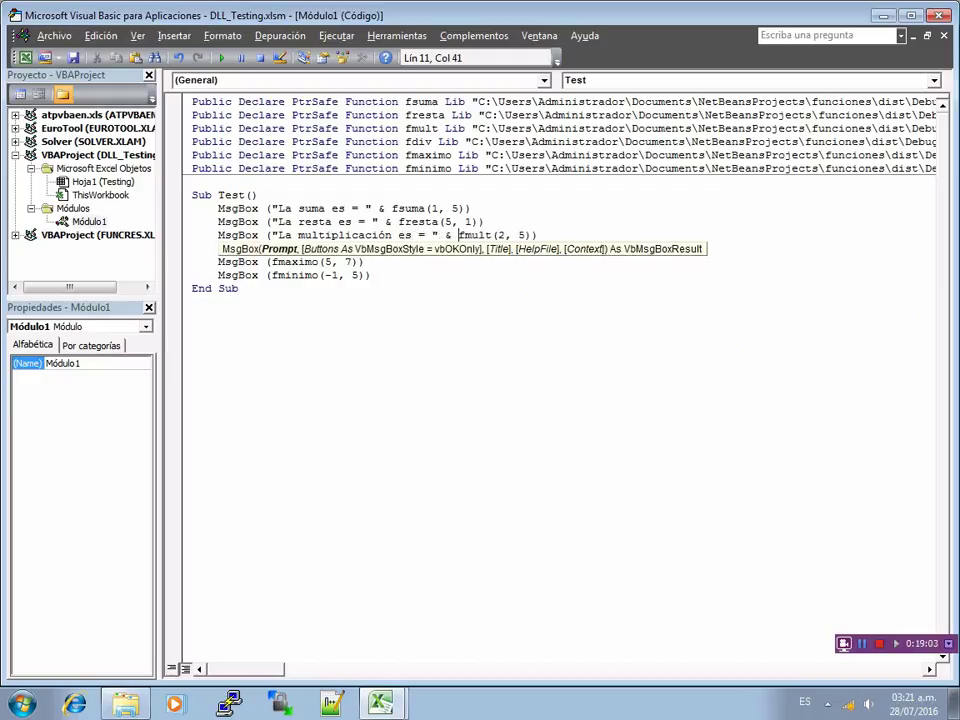
left_click(549, 349)
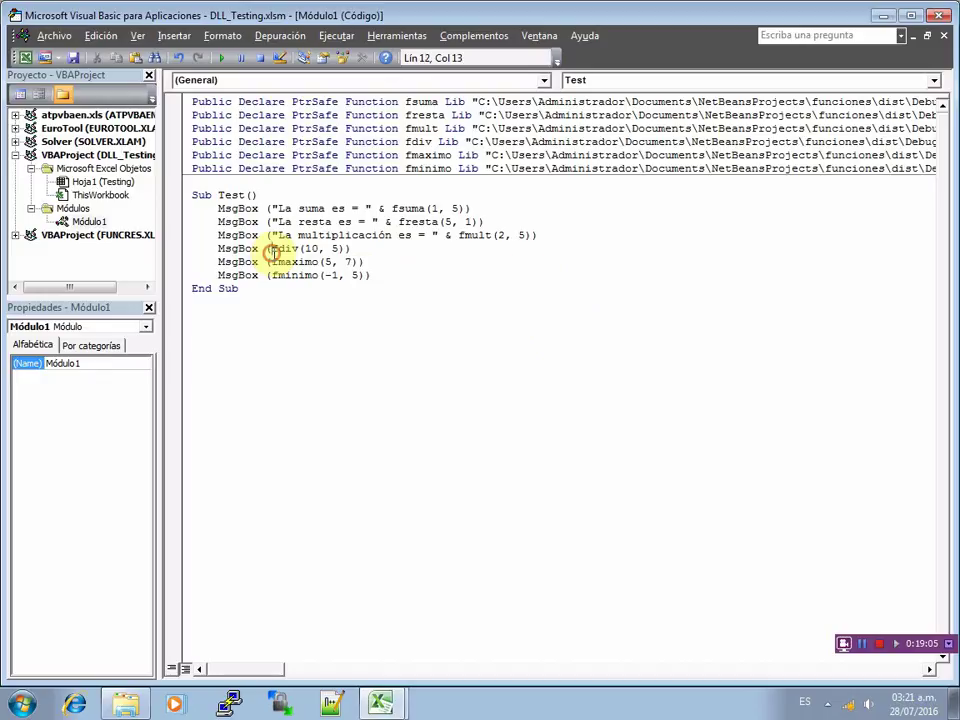
Prefix the fdiv(10, 5) message box argument with the text "La división es = " joined by &
type("\"")
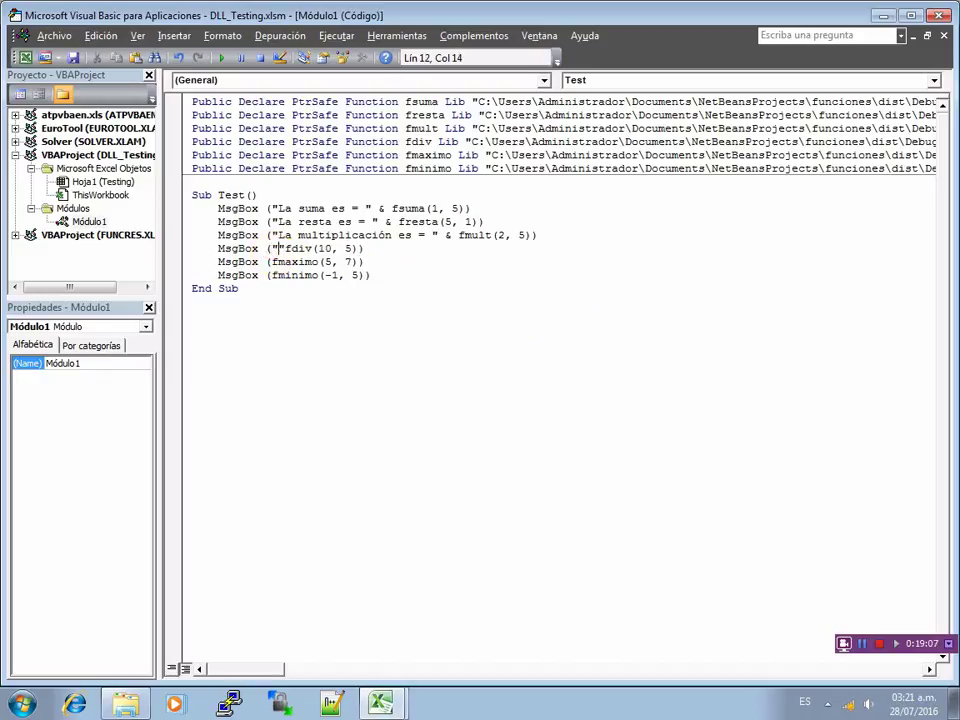
type("La d")
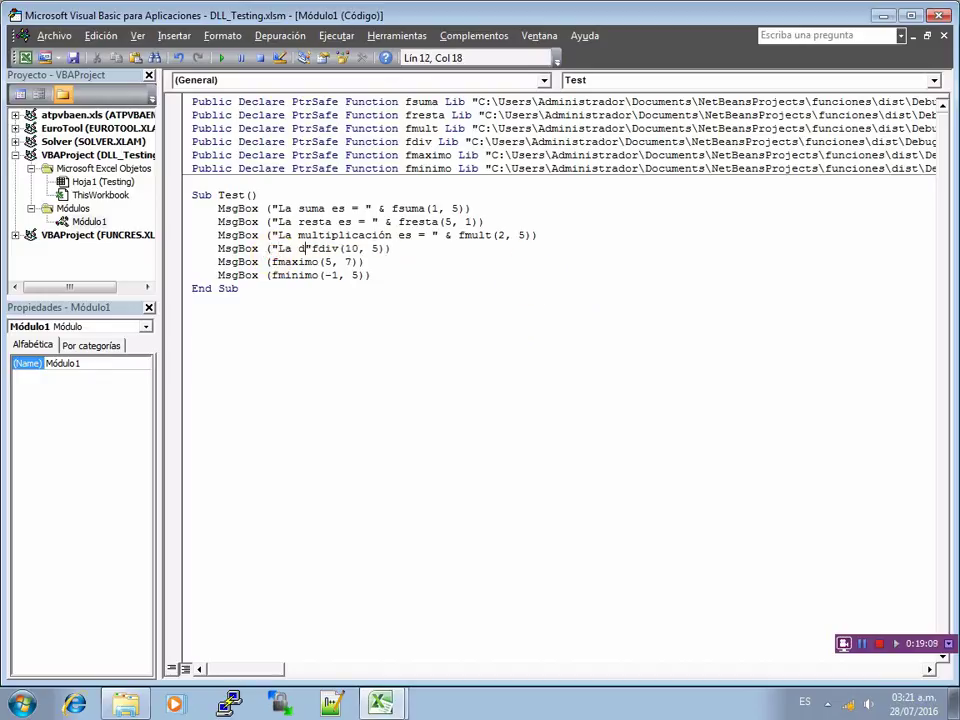
type("ivisión ")
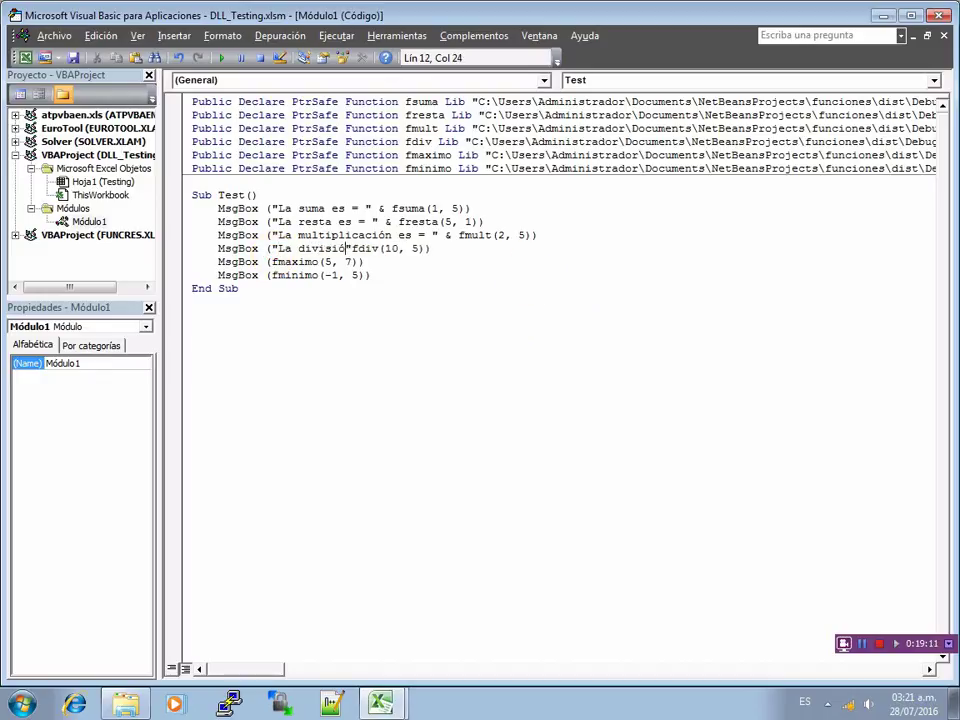
type("es")
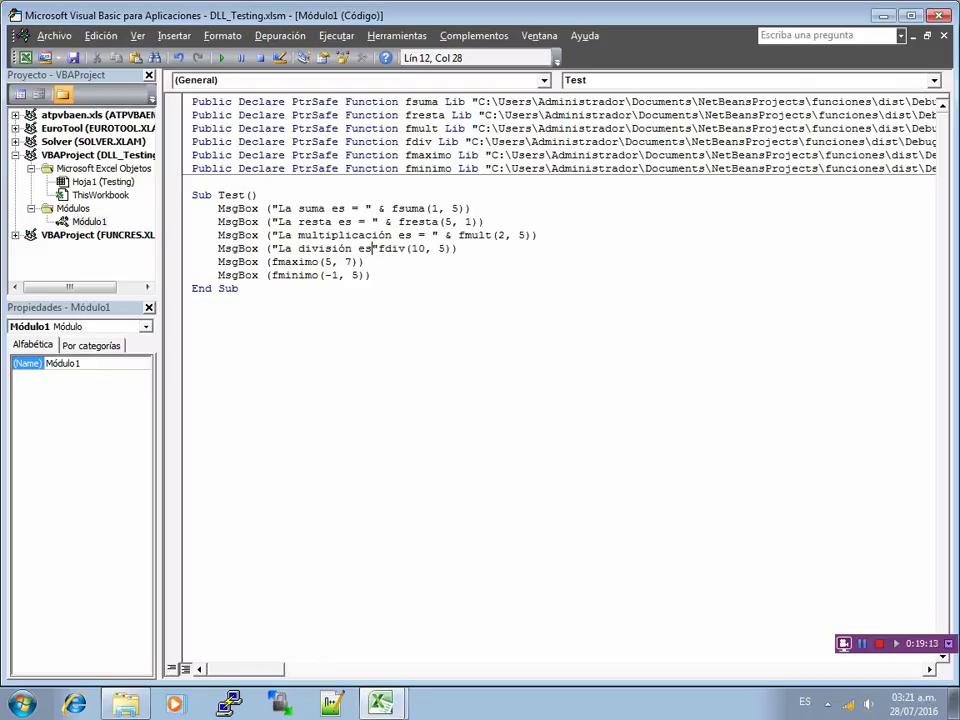
type(" = ")
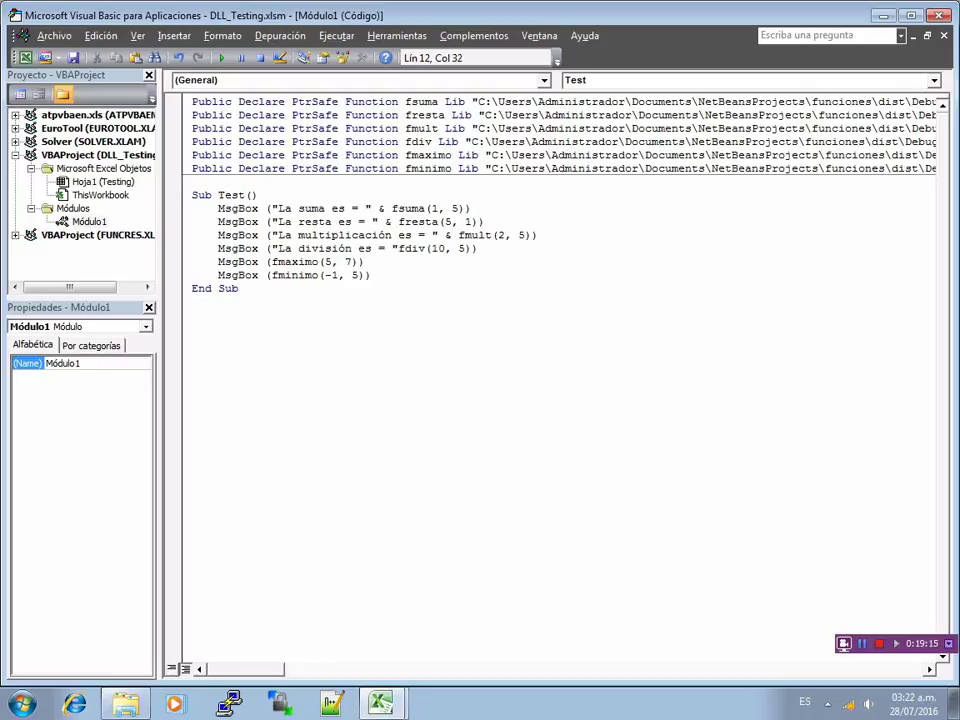
type("\" & fdiv(10,")
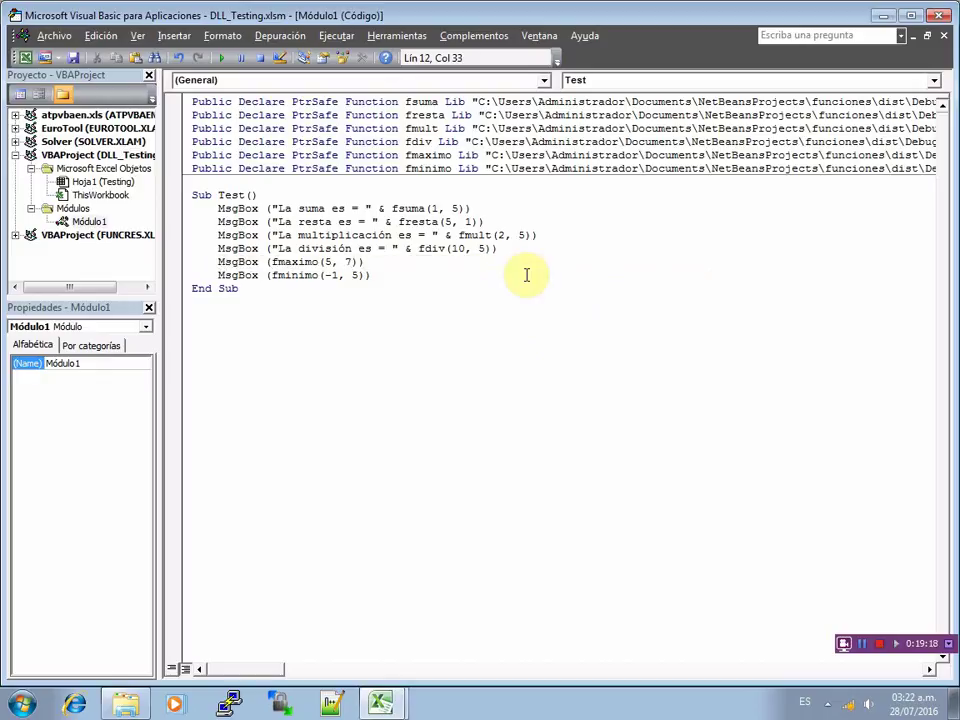
Prefix the fmaximo(5, 7) message box argument with the text "El máximo es = " joined by &
left_click(274, 261)
type("\"\"")
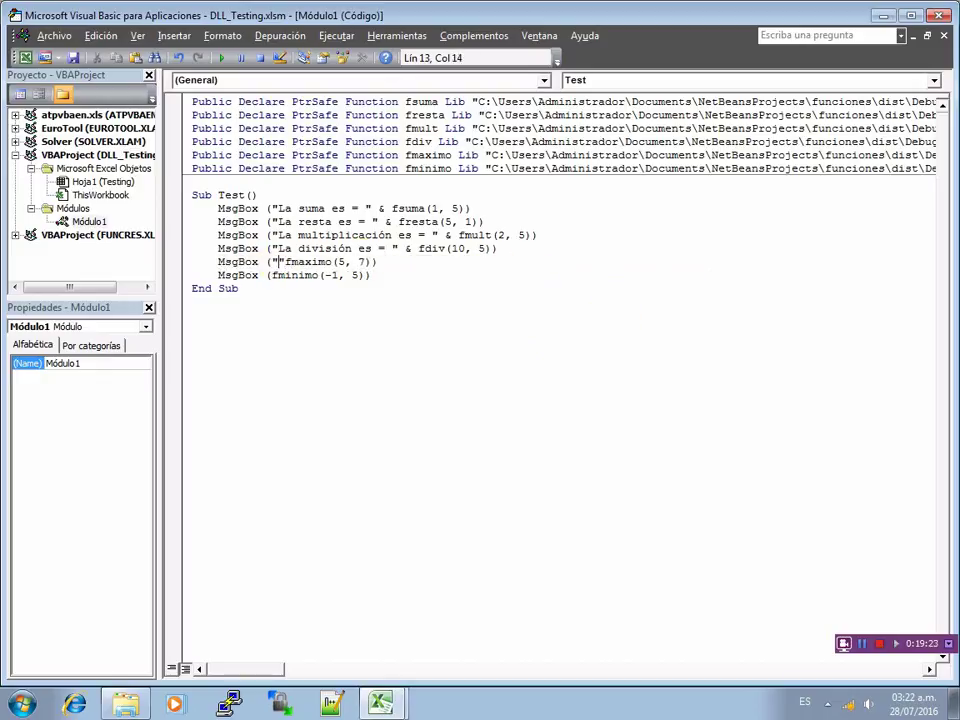
type("El máxi")
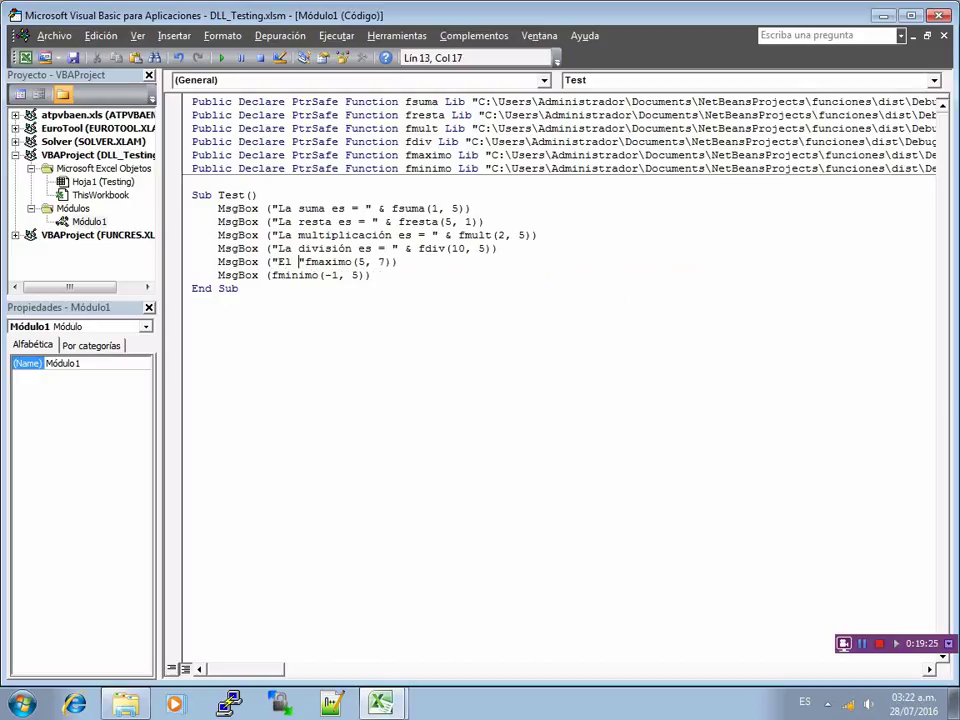
type("mo es = ")
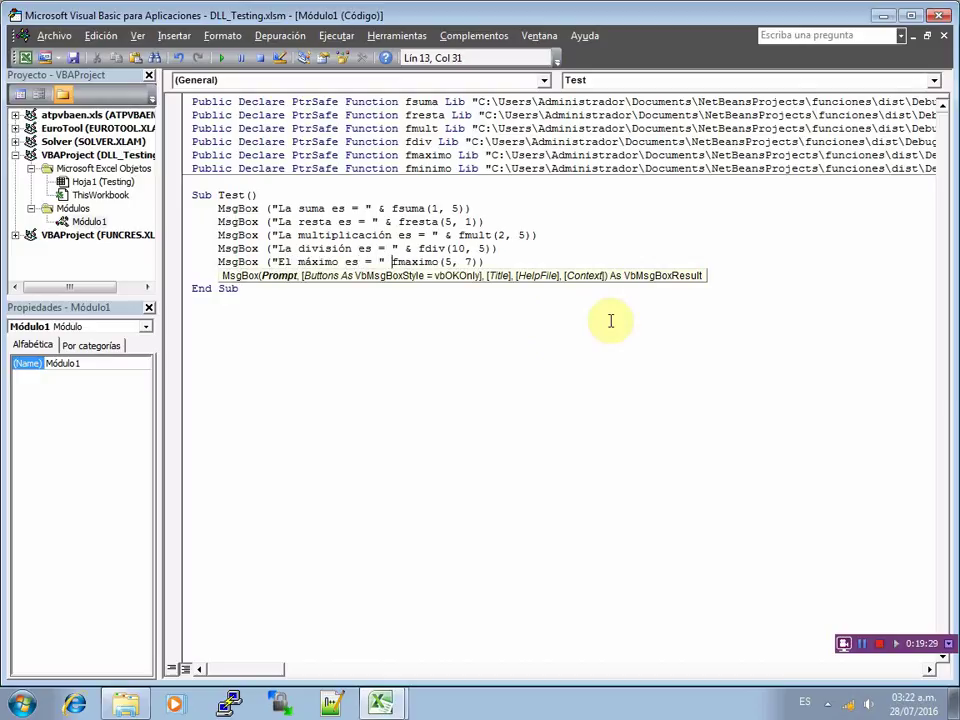
type(" &")
left_click(321, 320)
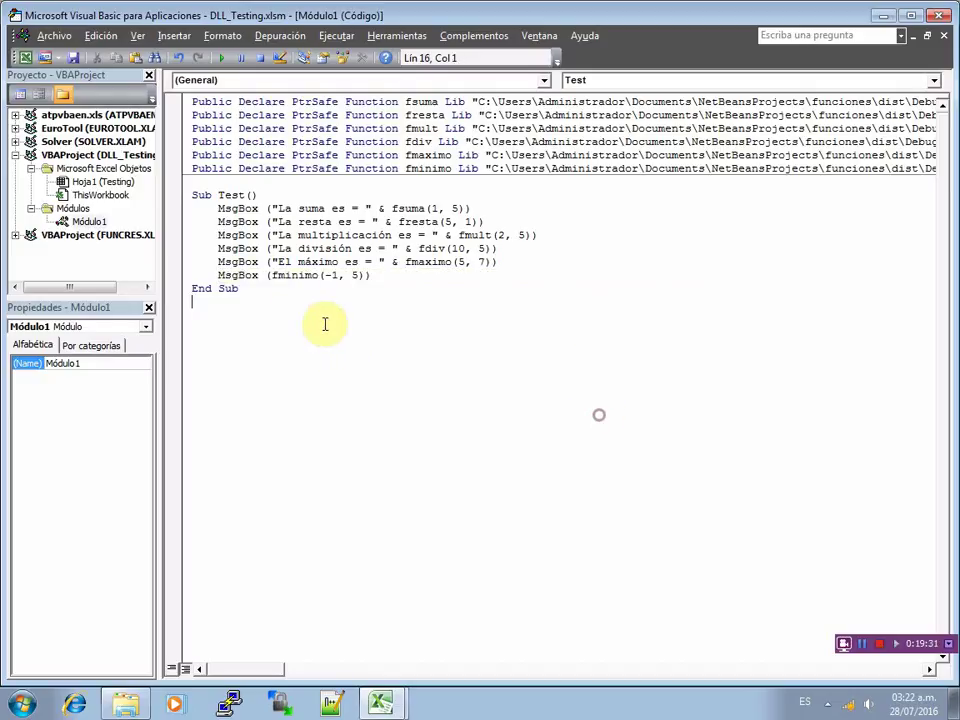
Insert the text "El mínimo es = " before fminimo(-1, 5) in the last message box line
left_click(284, 275)
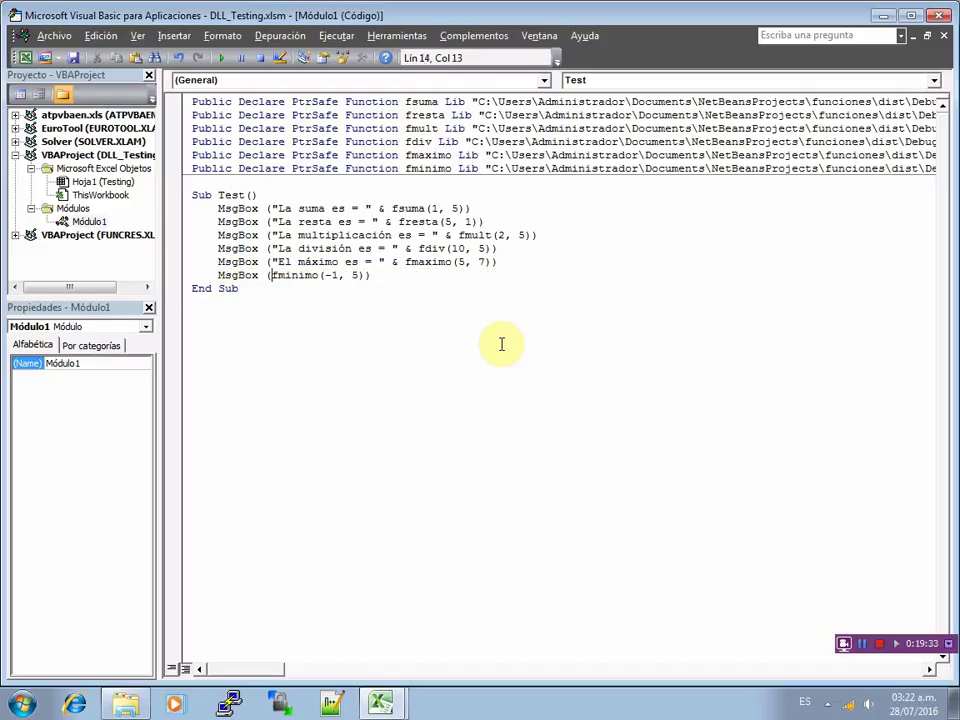
type("\"\"")
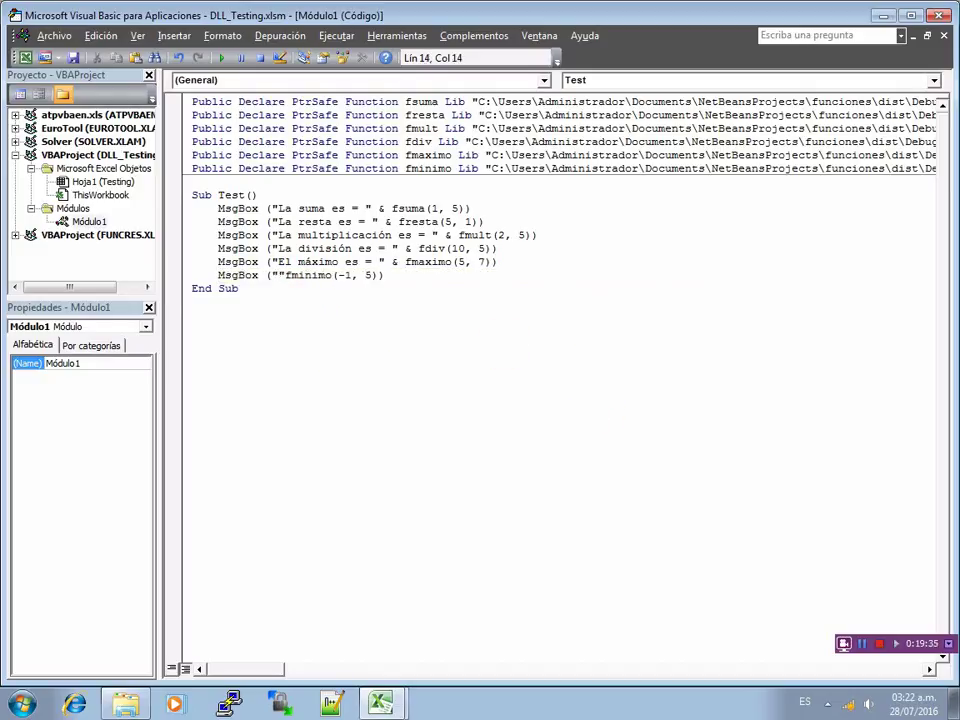
type("El mínimo")
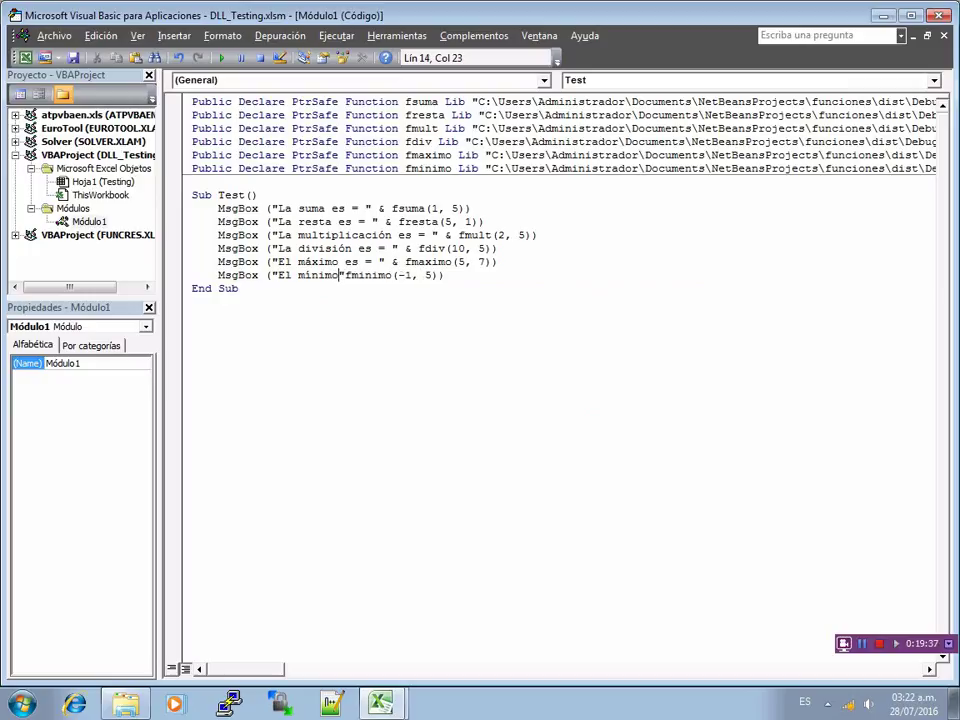
type(" es =")
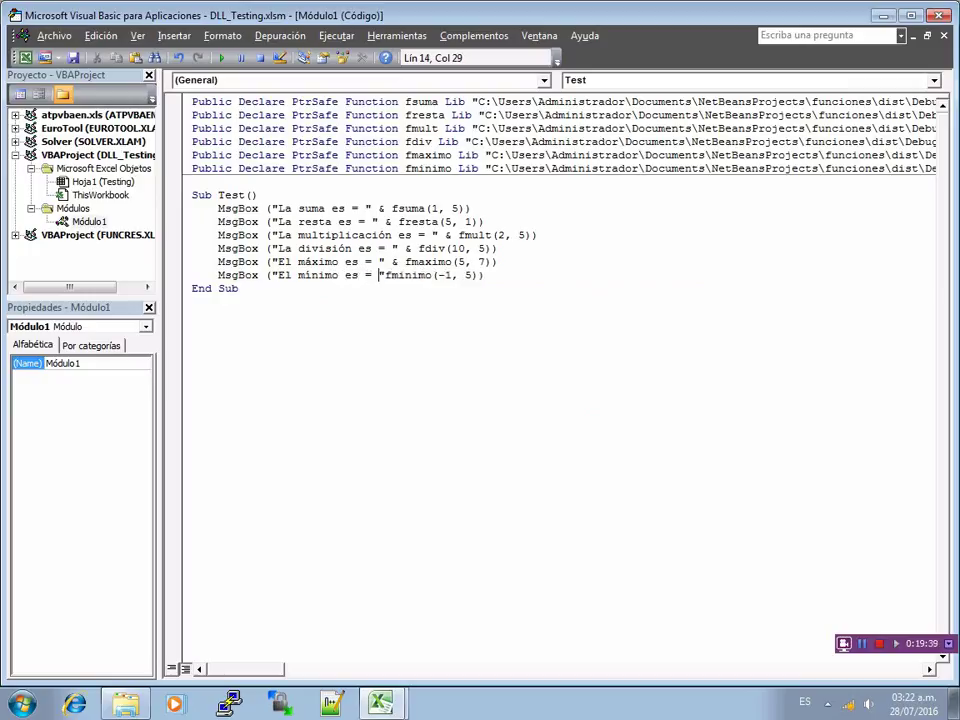